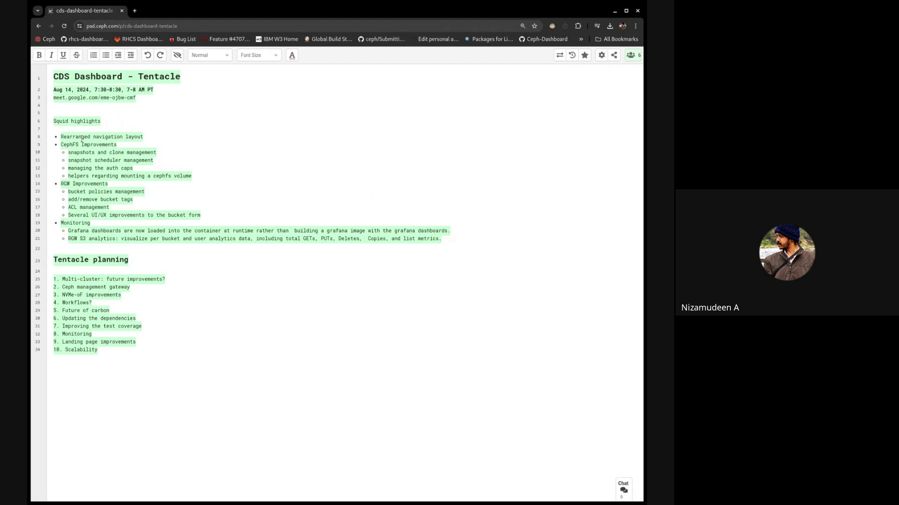
- Go through the Squid highlights, marking the navigation layout, CephFS mounting helpers, RGW S3 analytics and RGW Improvements entries
left_click_drag(63, 139, 152, 136)
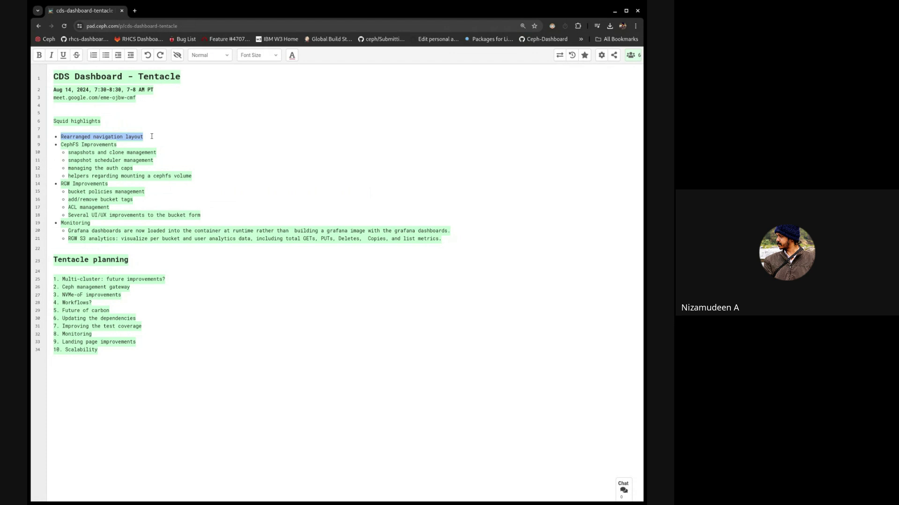
left_click(152, 136)
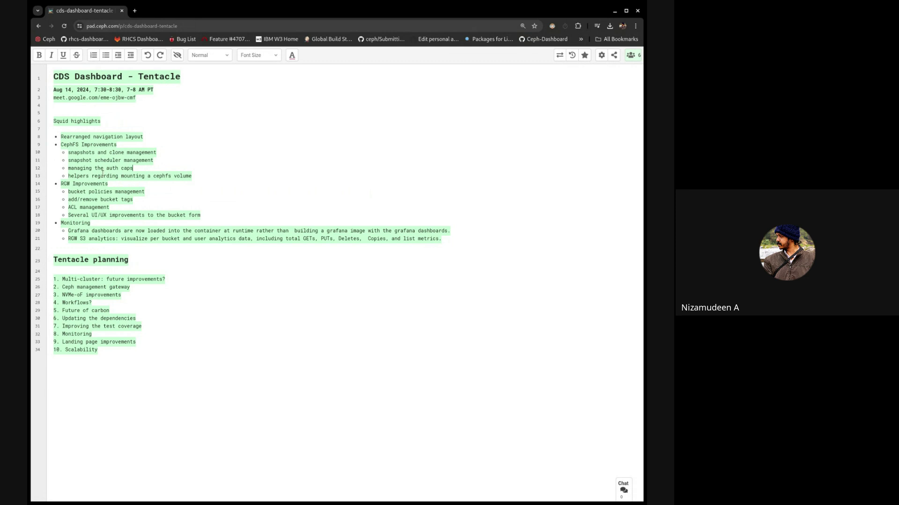
left_click_drag(68, 177, 113, 181)
left_click(171, 181)
left_click(202, 177)
left_click_drag(66, 239, 134, 245)
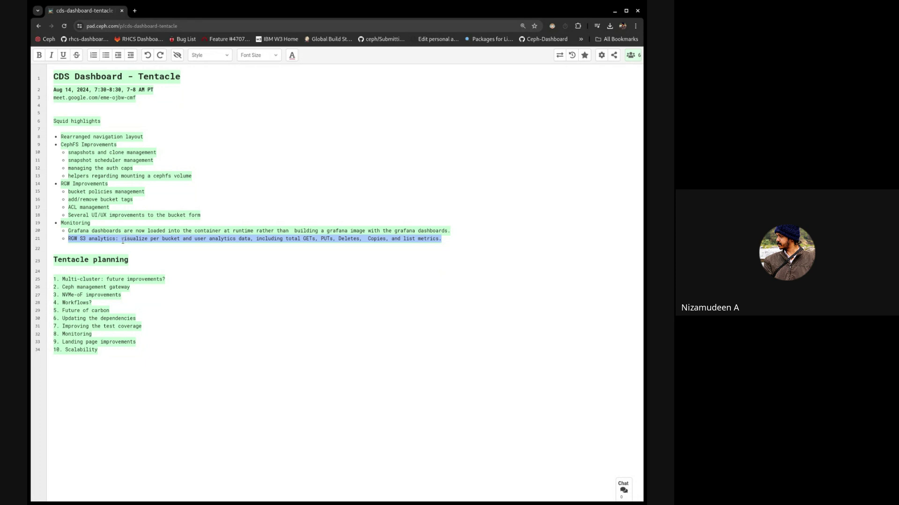
left_click(162, 240)
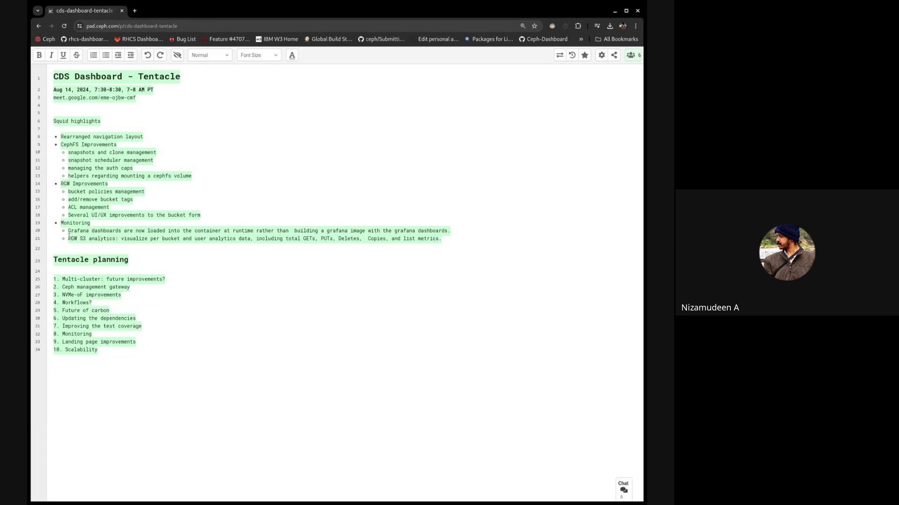
left_click_drag(68, 238, 447, 242)
key("Right")
left_click_drag(60, 184, 209, 216)
left_click(208, 217)
- Cut "future improvements?" from the Multi-cluster item under Tentacle planning, replace its number with an asterisk and add empty lines below
left_click_drag(166, 280, 106, 280)
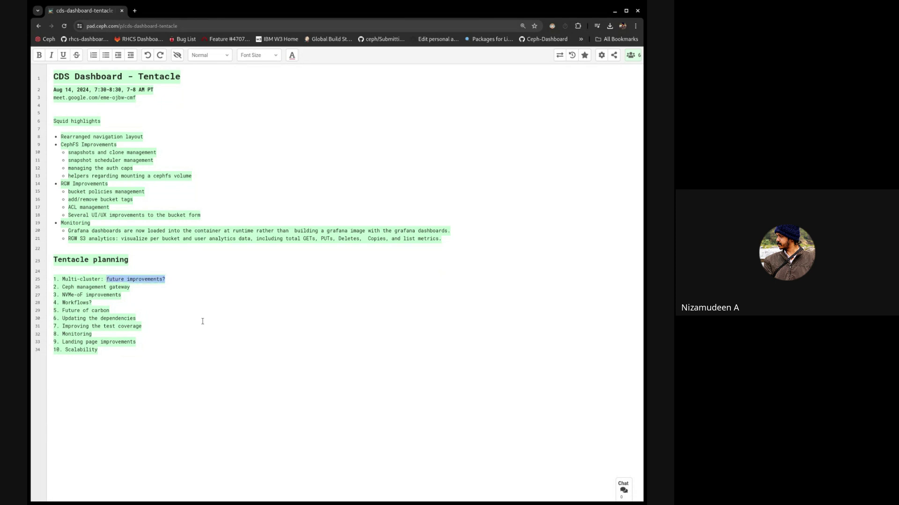
key("BackSpace")
key("BackSpace")
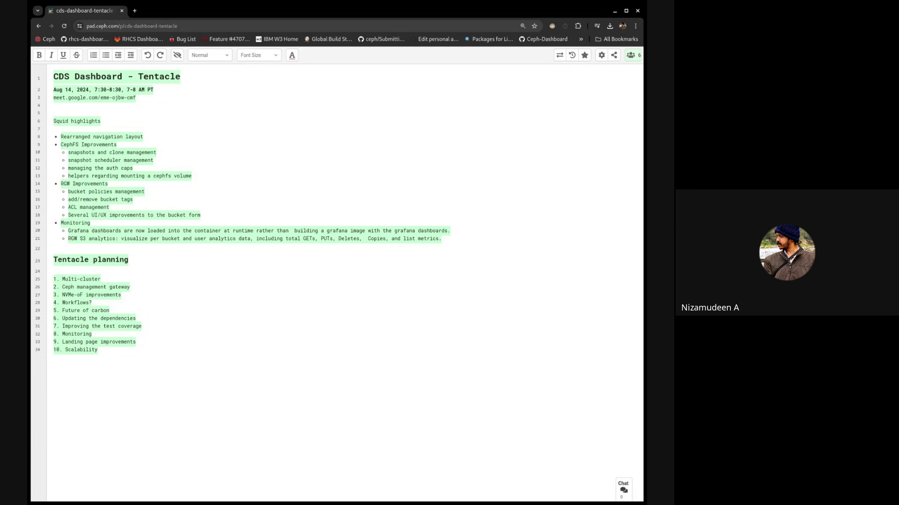
key("Return")
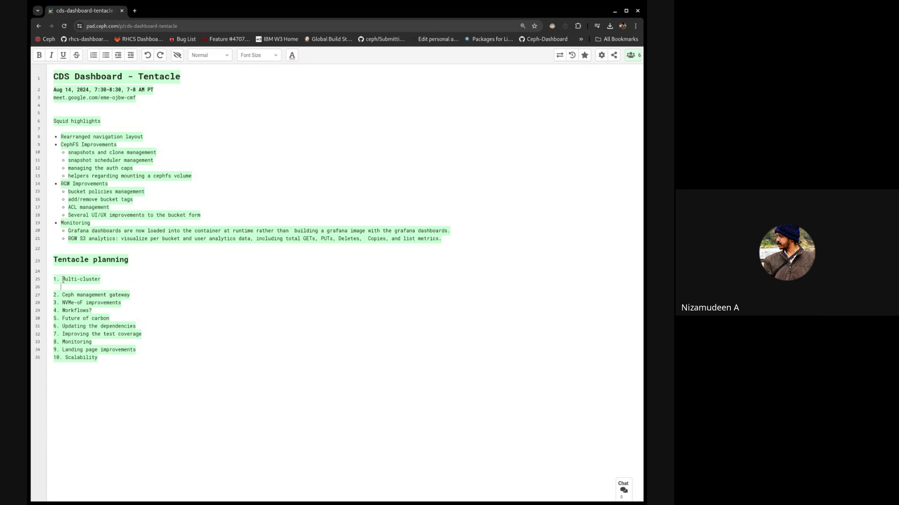
left_click_drag(63, 279, 53, 279)
type("*")
key("End")
key("Return")
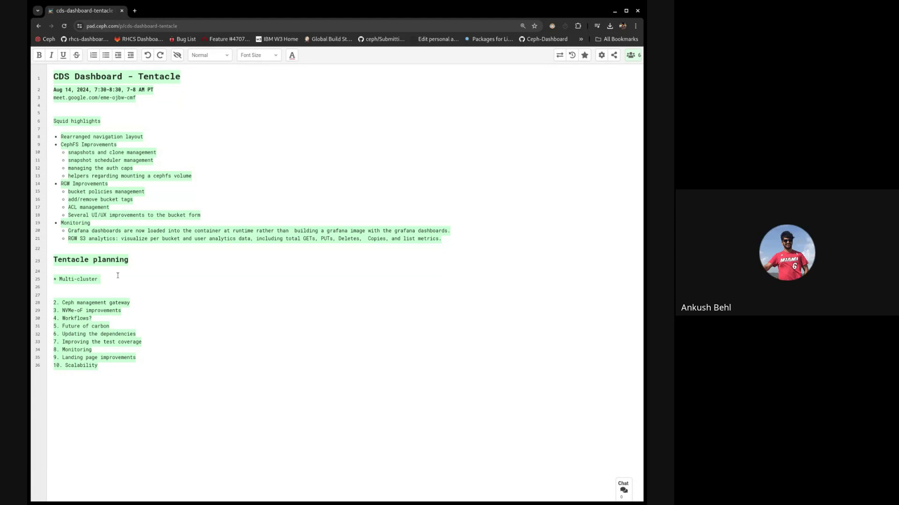
key("BackSpace")
key("Return")
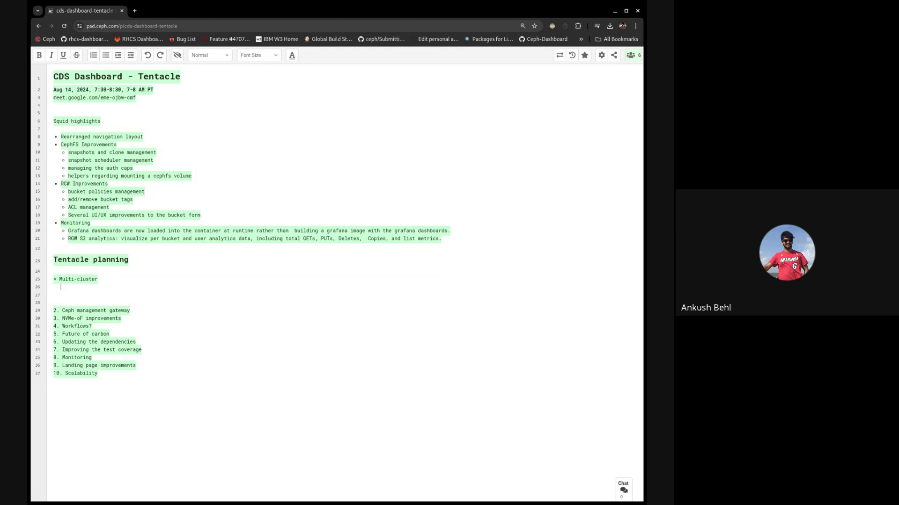
- Extend the Multi-cluster item with "management and monitoring" and add the dashed sub-item "hub cluster where all the other clusters can be added and managed."
type("-")
type("management and monitoring")
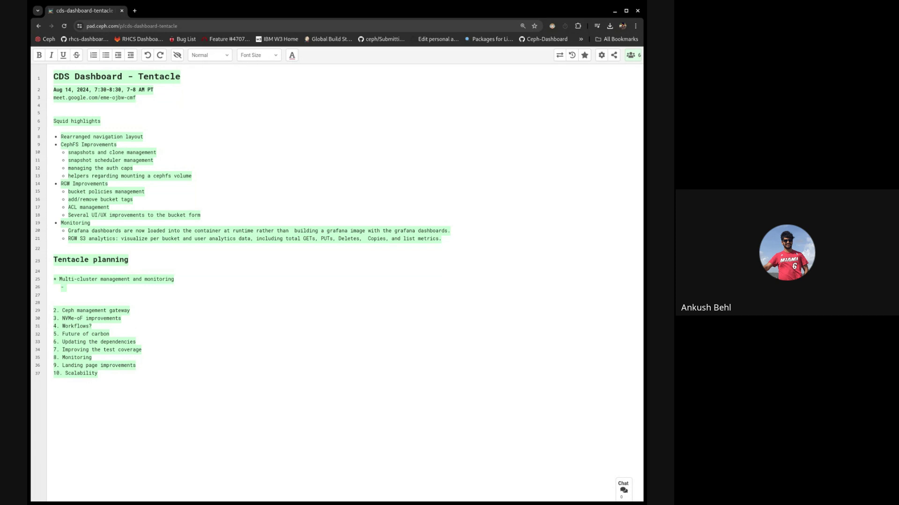
type("hub cluster where al")
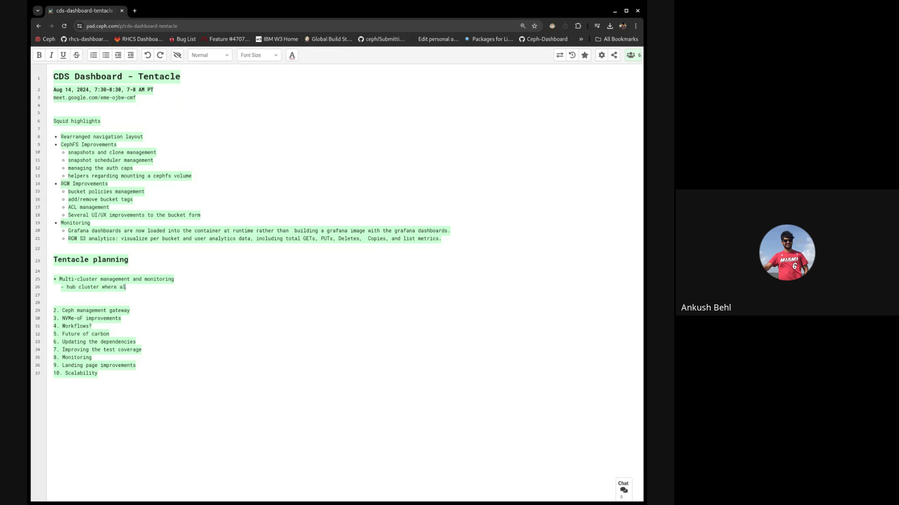
type("l the other clusters can ")
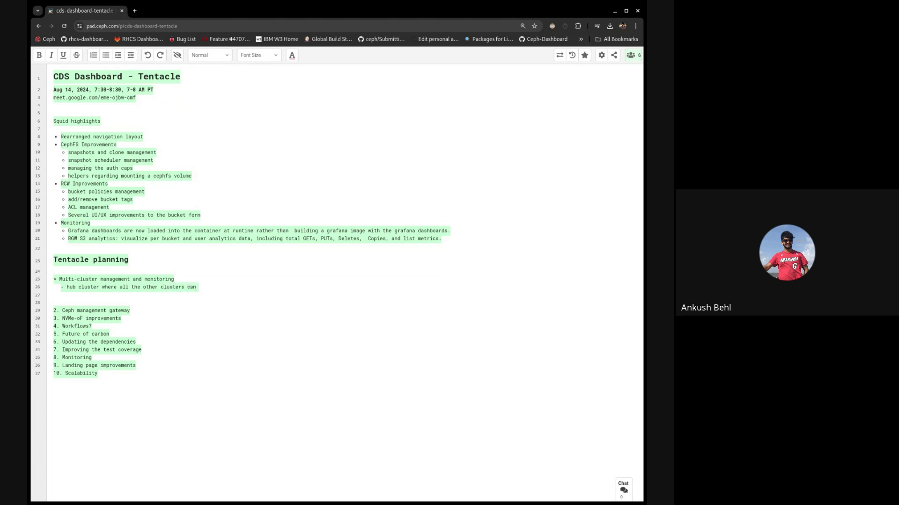
type("b")
key("BackSpace")
type("be added and managed.")
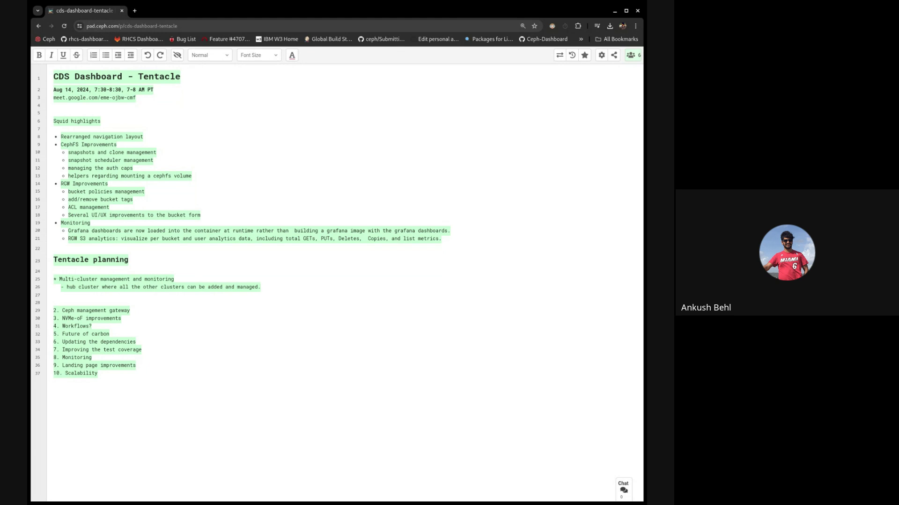
- Add the dashed sub-item "leveraging prometheus federation for the monitoring" below the hub cluster note, followed by a new line
key("Return")
type("- ")
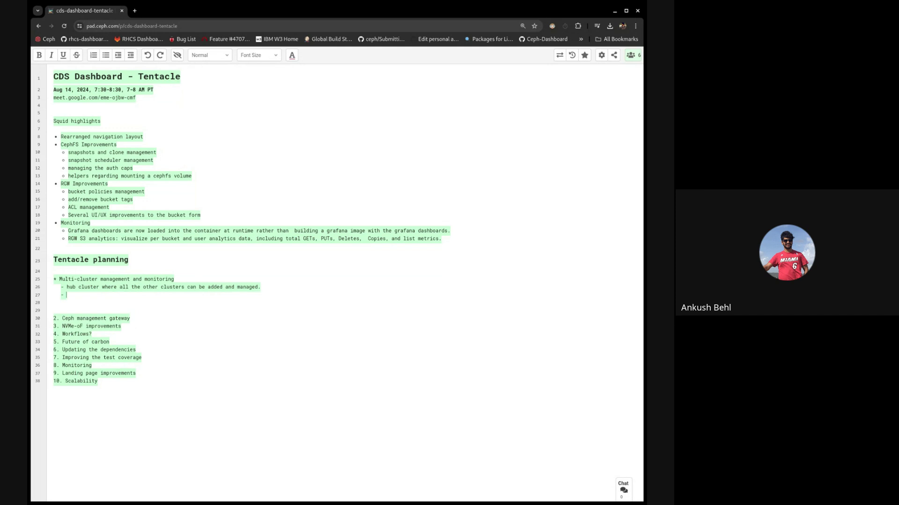
type("leveraging prometheus fed")
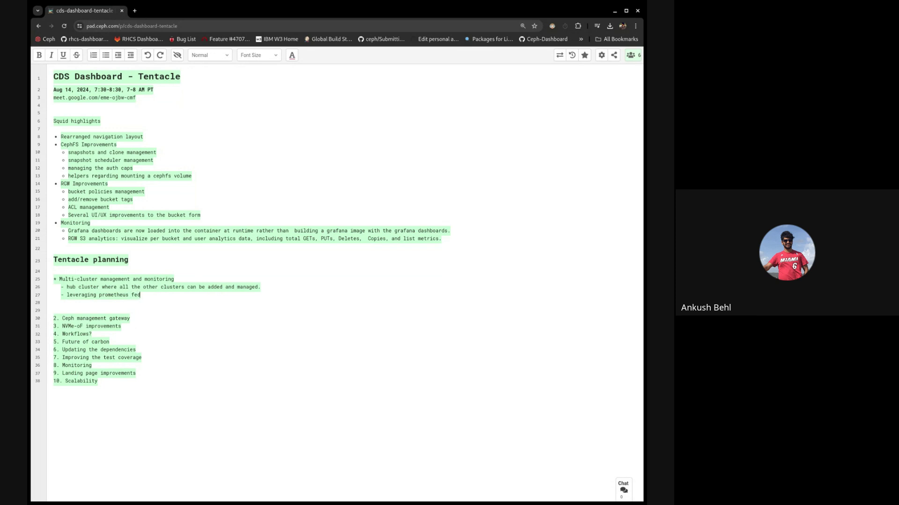
type("eration for the mo")
type("itoring")
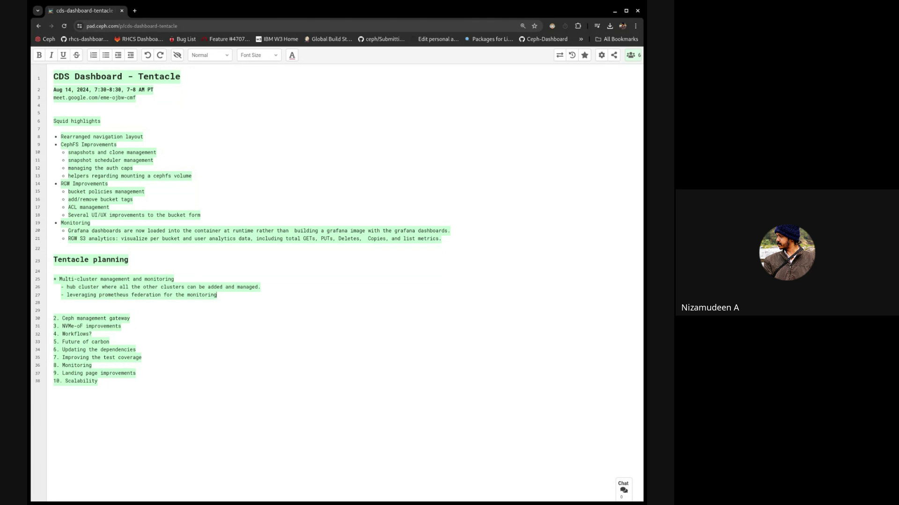
key("Return")
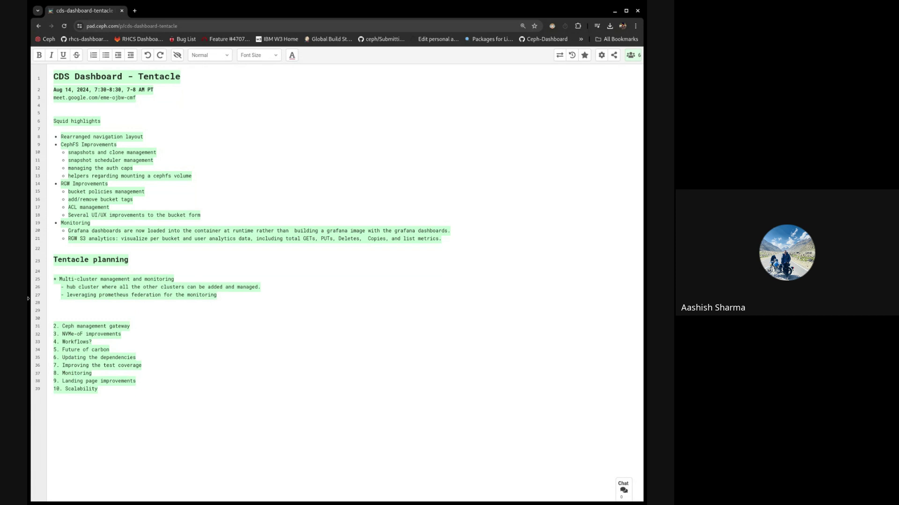
left_click(191, 27)
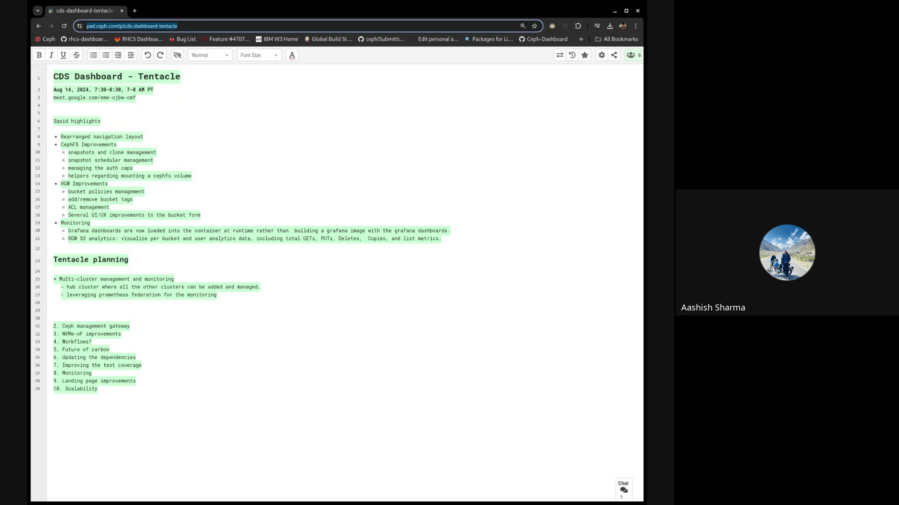
left_click(109, 299)
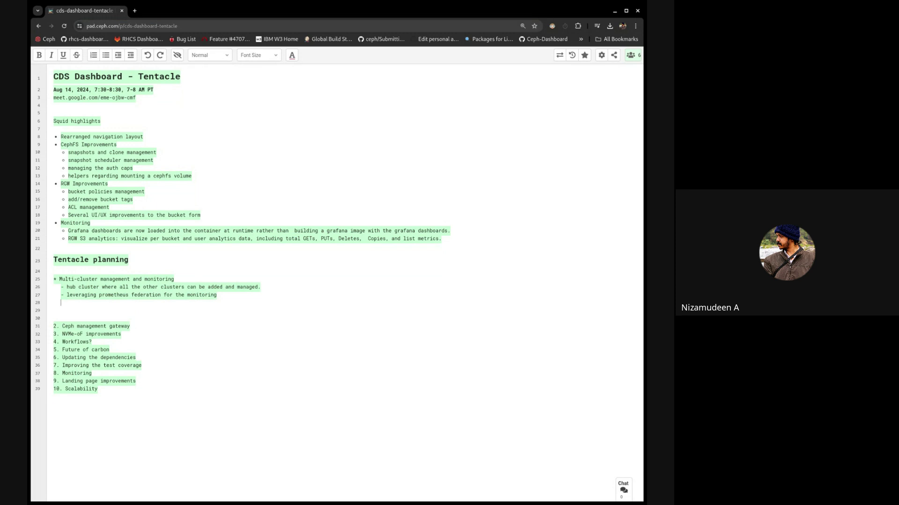
- List the tracker.ceph.com issue links 67066, 67069, 67191, 67192 and 67193 on separate lines below the prometheus federation sub-item
key("Return")
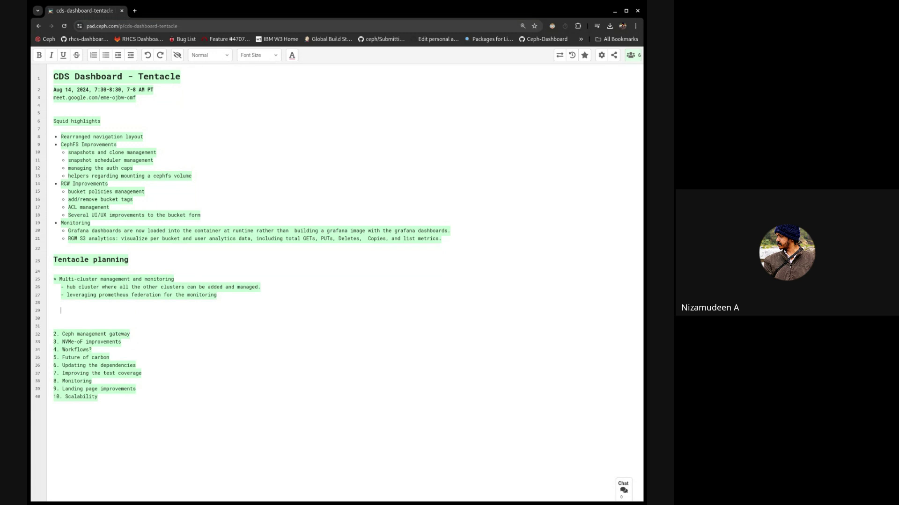
type("https://tracker.ceph.com/issues/67066 https://tracker.ceph.com/issues/67069 https://tracker.ceph.com/issues/67191 https://tracker.ceph.com/issues/67192 https://tracker.ceph.com/issues/67193")
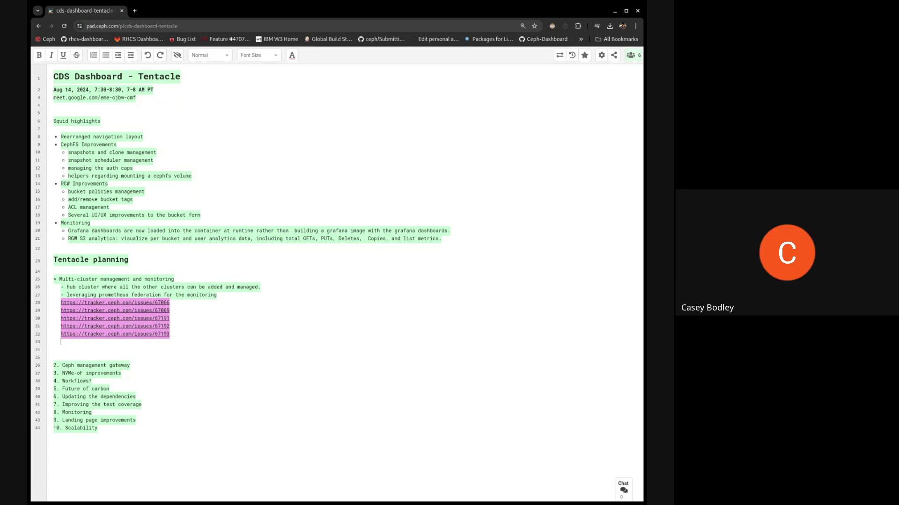
left_click(79, 343)
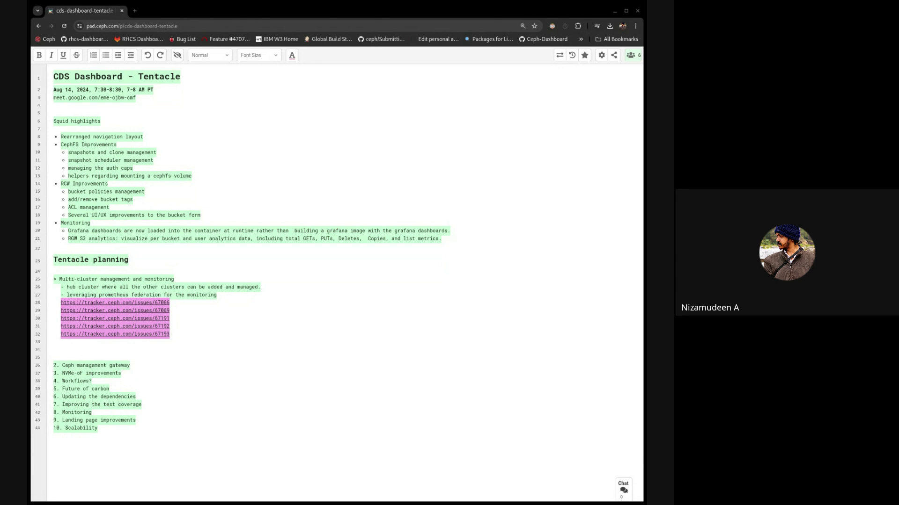
- Delete two surplus empty lines between the tracker links and the Ceph management gateway item
left_click(69, 347)
key("BackSpace")
key("BackSpace")
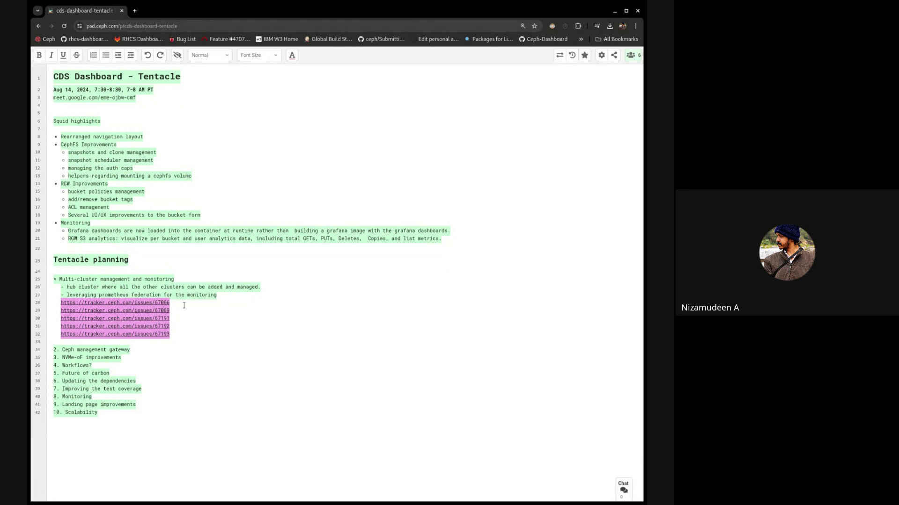
- Insert the dashed sub-item "Improvments planned around the feature" directly above the tracker links
key("Return")
type("- ")
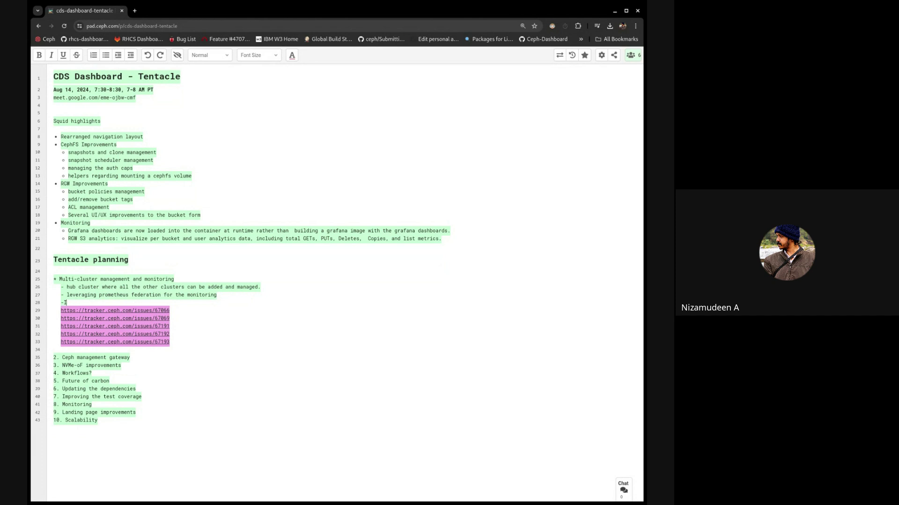
type("Improvments planned around the")
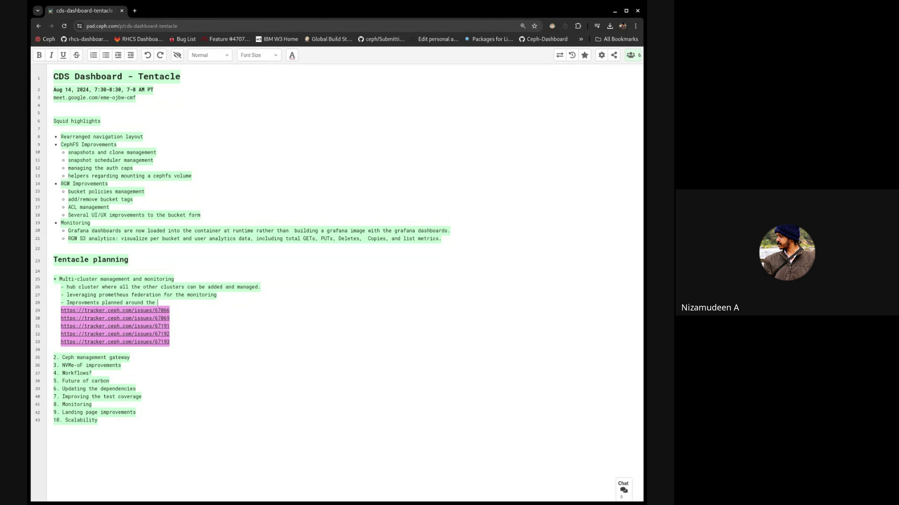
type("feature")
- Indent the five tracker links one level under the planned improvements sub-item, keeping one empty line before the Ceph management gateway item
left_click_drag(180, 344, 54, 311)
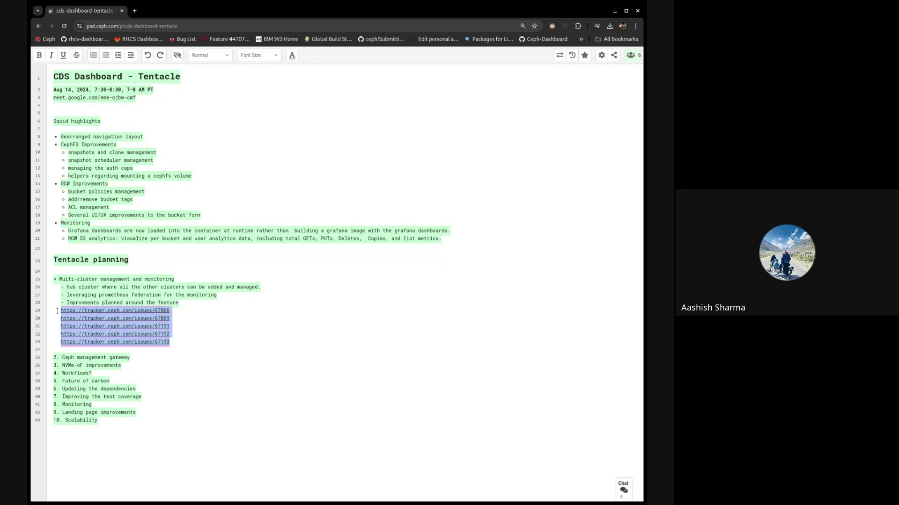
key("Tab")
left_click(188, 337)
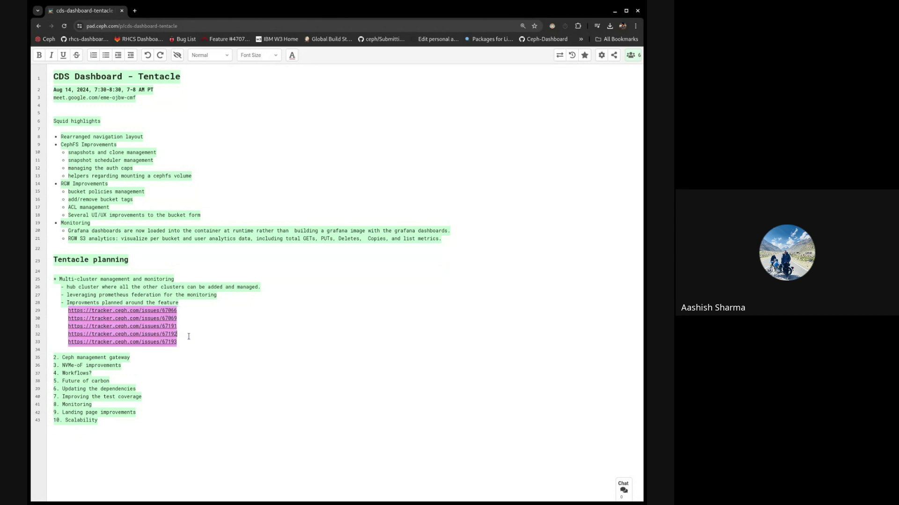
key("Left")
key("Delete")
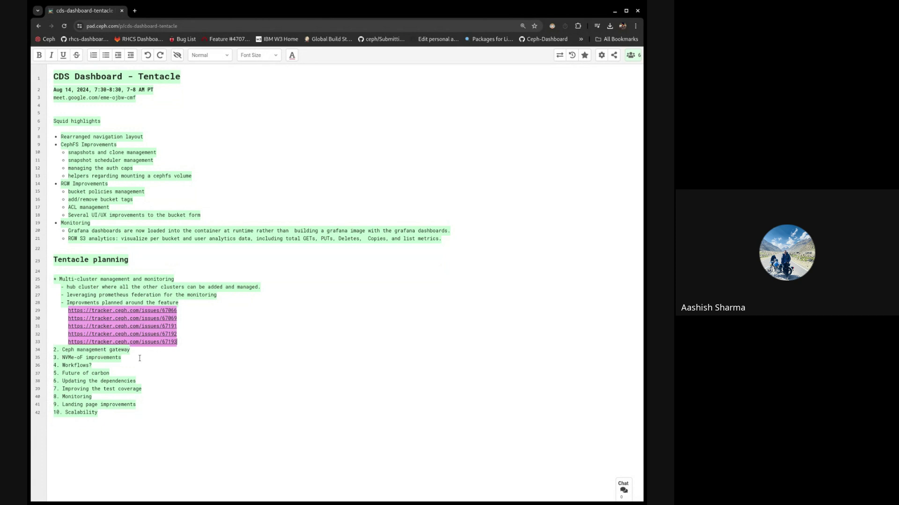
key("Return")
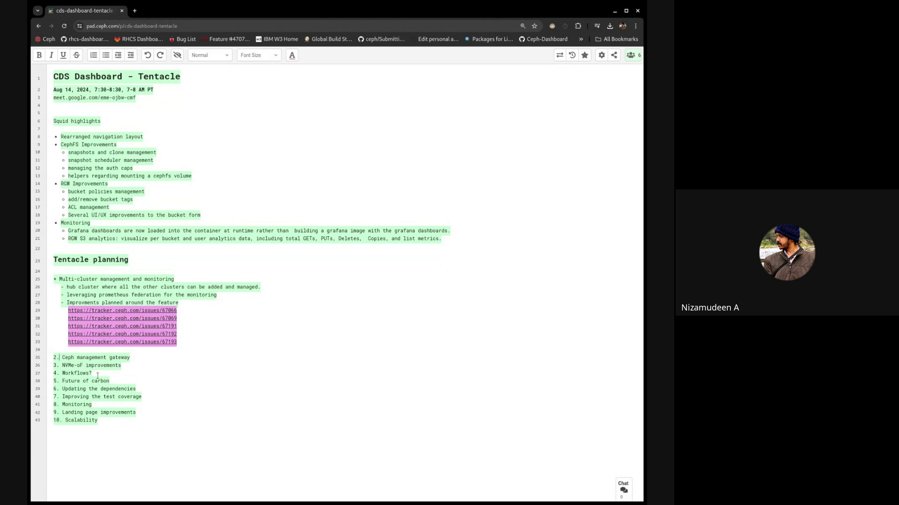
- Replace the number of the Ceph management gateway item with an asterisk
key("BackSpace")
key("BackSpace")
type("*")
left_click(156, 359)
- Under Ceph management gateway, add the dashed note "security feature where all the monitoring stacks can be accessed from a single gateway." and an empty line
key("Return")
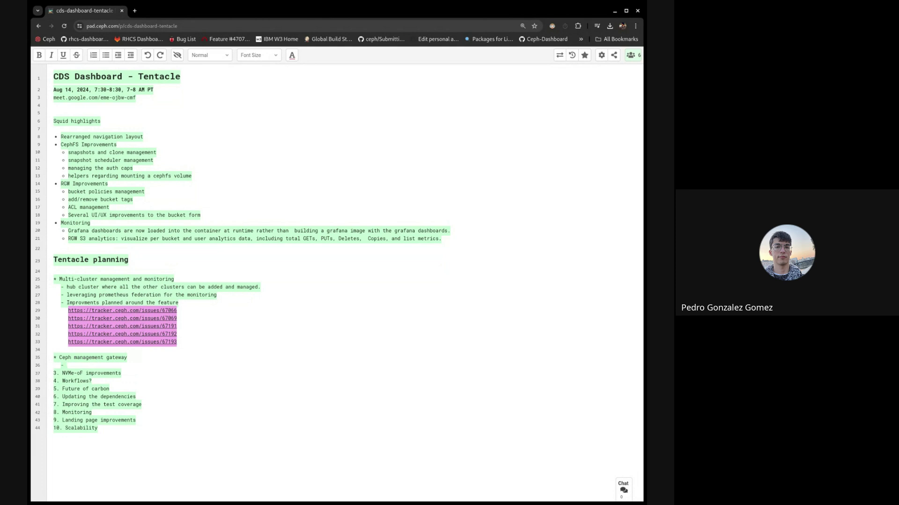
type("security feature where all the")
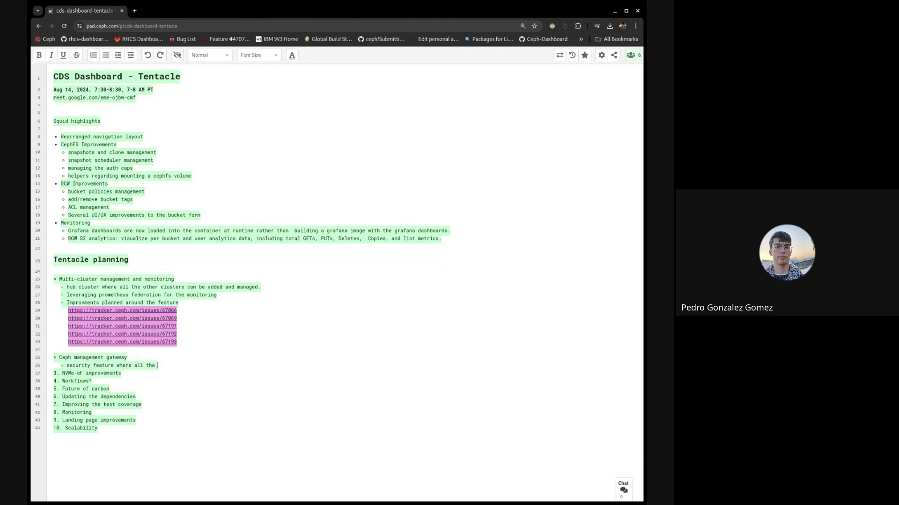
type(" monitoring stacks can be ")
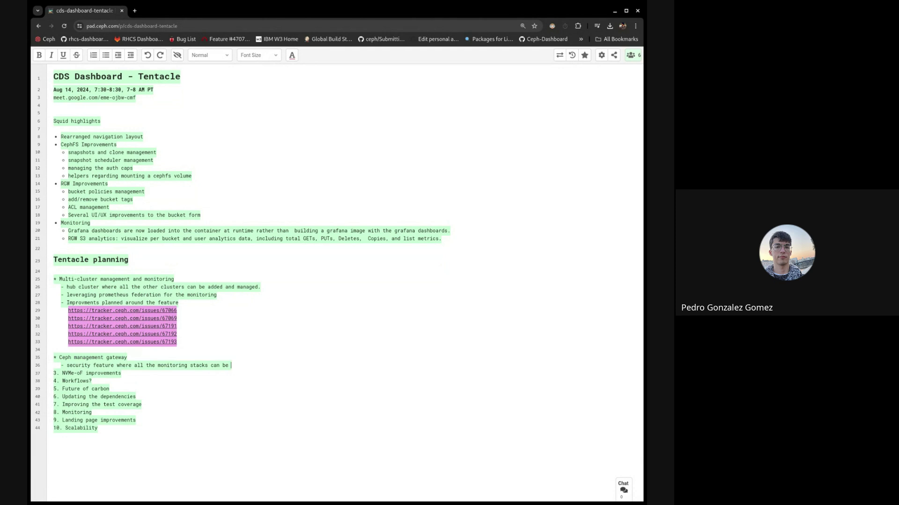
type("accessed from a sig")
type("nle gateway.")
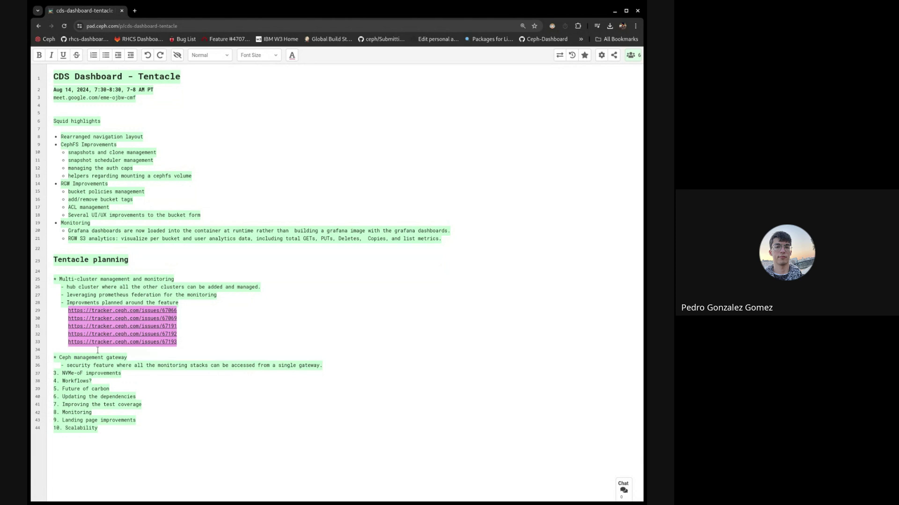
key("Return")
key("Return")
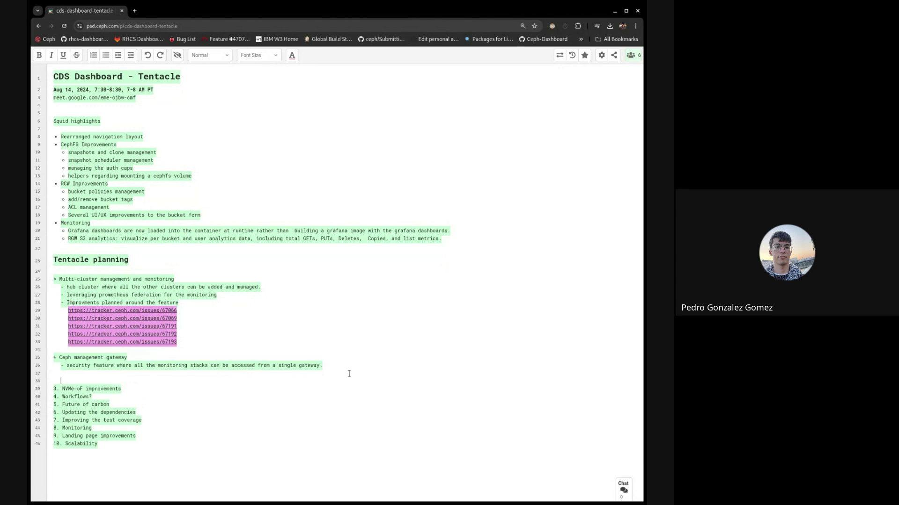
key("BackSpace")
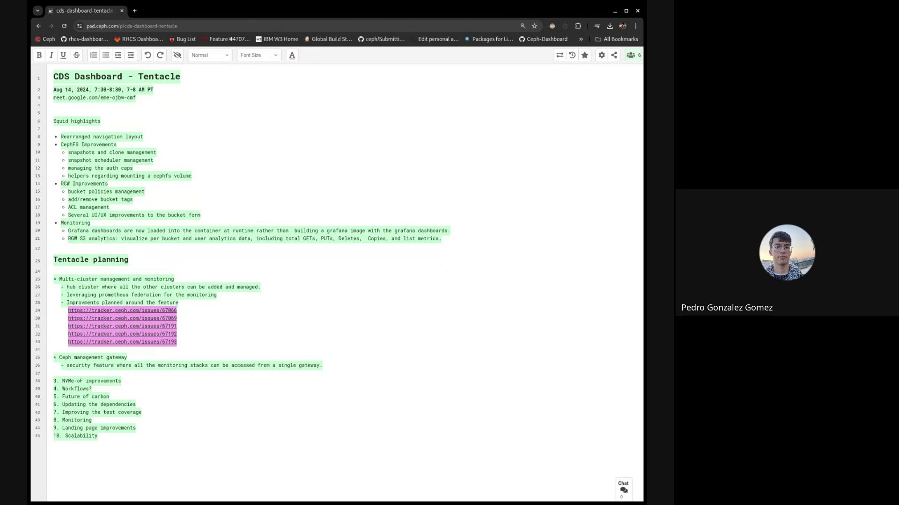
- Add the dashed note "Testing should be done with the multi-cluster" under Ceph management gateway
type("Testing should be done with the multi-cluster")
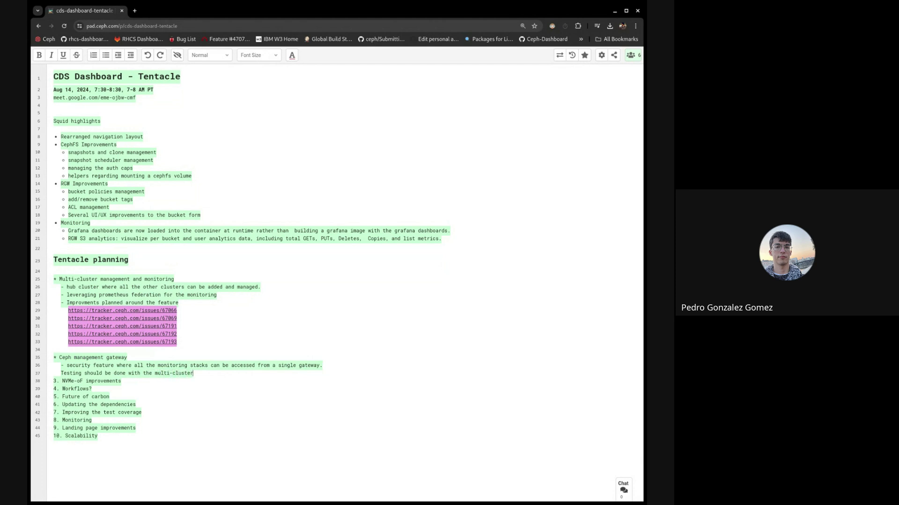
left_click(60, 372)
type("-")
left_click(201, 376)
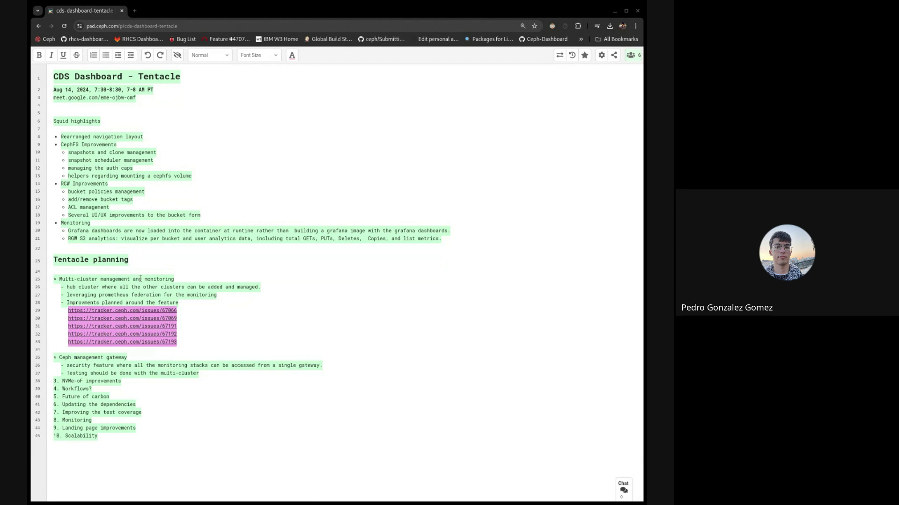
- Add the dashed note "deprecating the SAML2" under Ceph management gateway, with the asterisked sub-note "to be discussed" below it
key("Return")
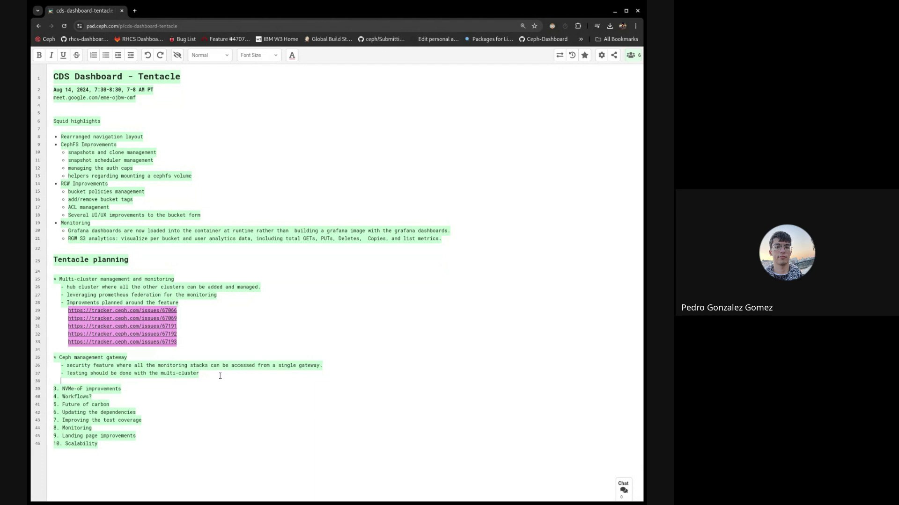
type("- deprecating the ")
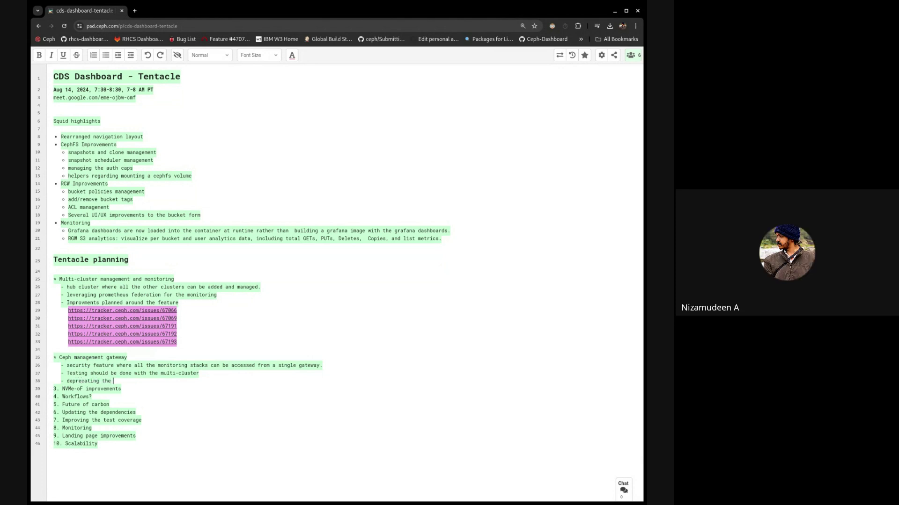
type("SAML2")
key("Return")
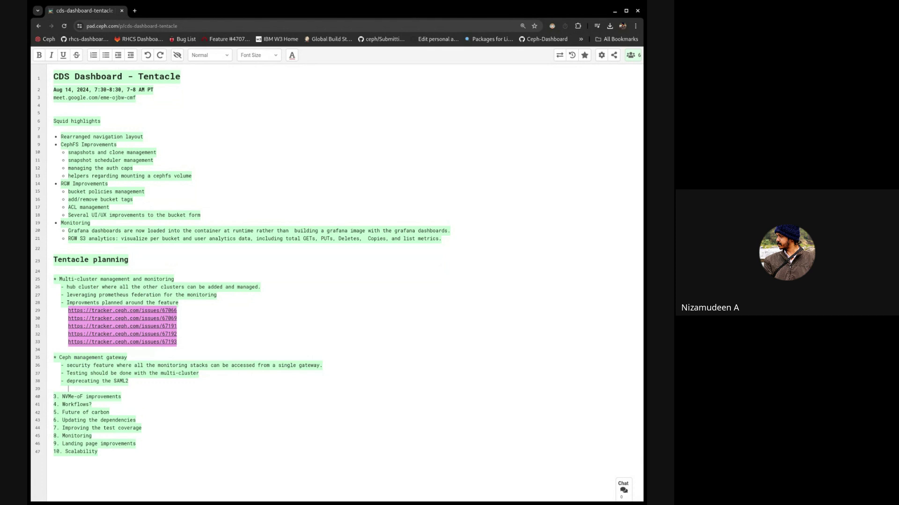
type("*")
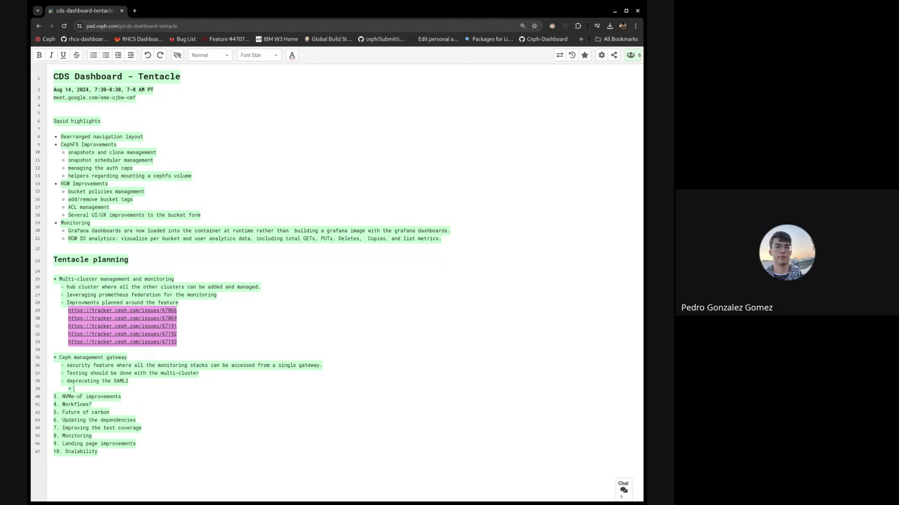
type("o be discussed")
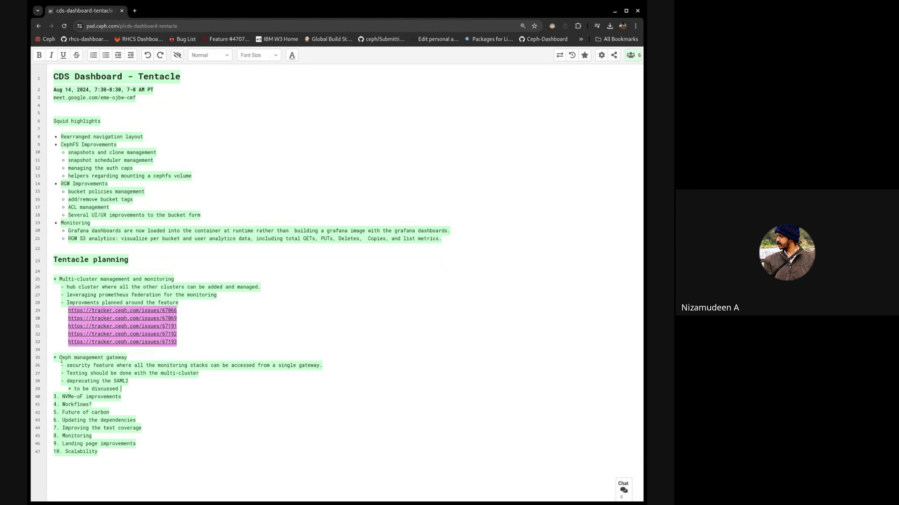
- Extend the SAML2 sub-note to read "to be discussed later" and add an empty line before the NVMe-oF improvements item
left_click_drag(59, 358, 127, 358)
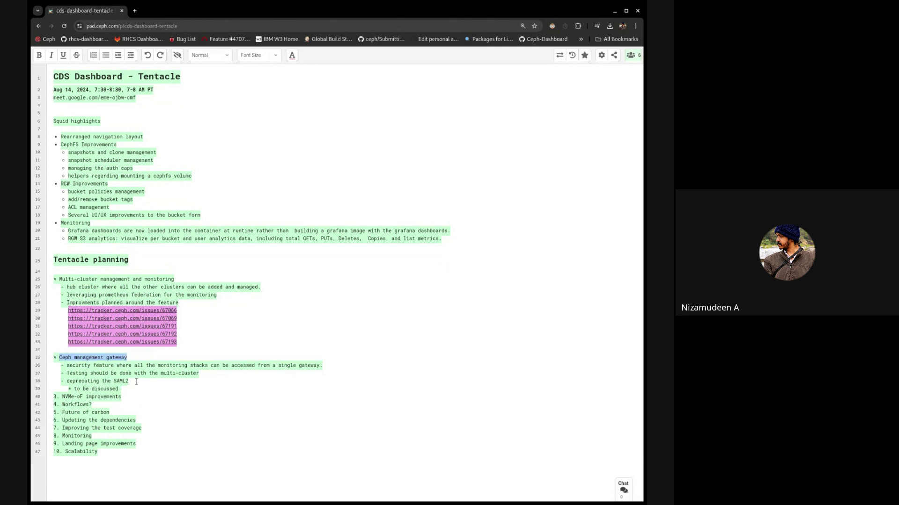
left_click(136, 382)
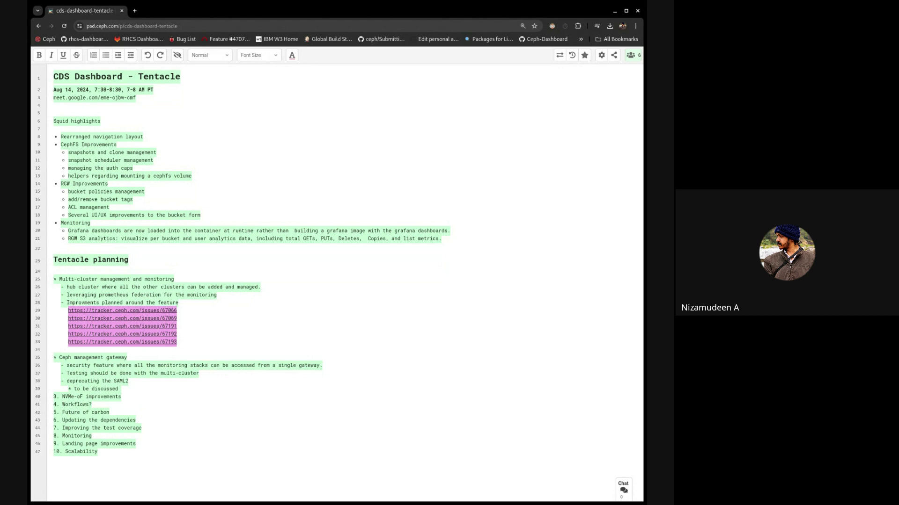
left_click(132, 390)
type("with us")
key("BackSpace")
key("BackSpace")
key("BackSpace")
key("BackSpace")
key("BackSpace")
key("BackSpace")
key("BackSpace")
type("later")
left_click(137, 389)
key("Return")
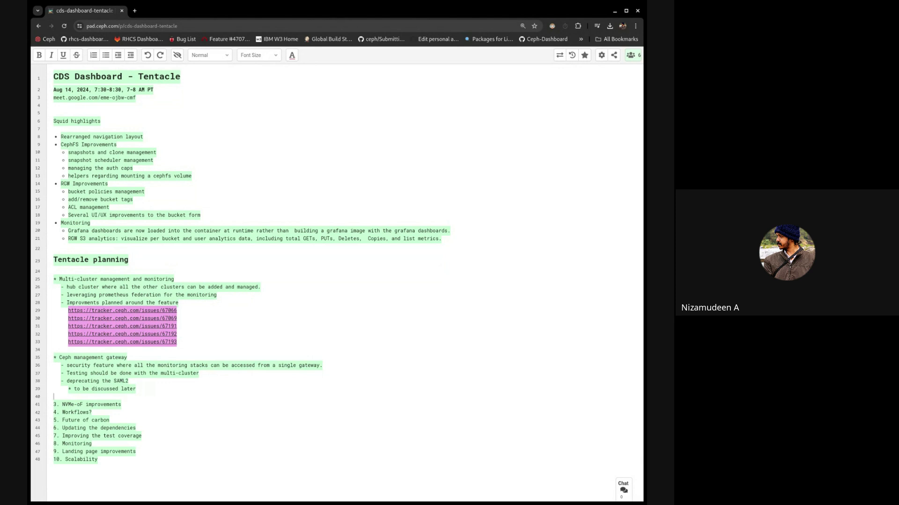
- Replace the NVMe-oF improvements number with an asterisk and add the dashed note "subsystem, listener and namespaces in the UI" below it
key("BackSpace")
key("BackSpace")
type("*")
key("Return")
type("- subsystem, 1")
type("istener and namespaces ")
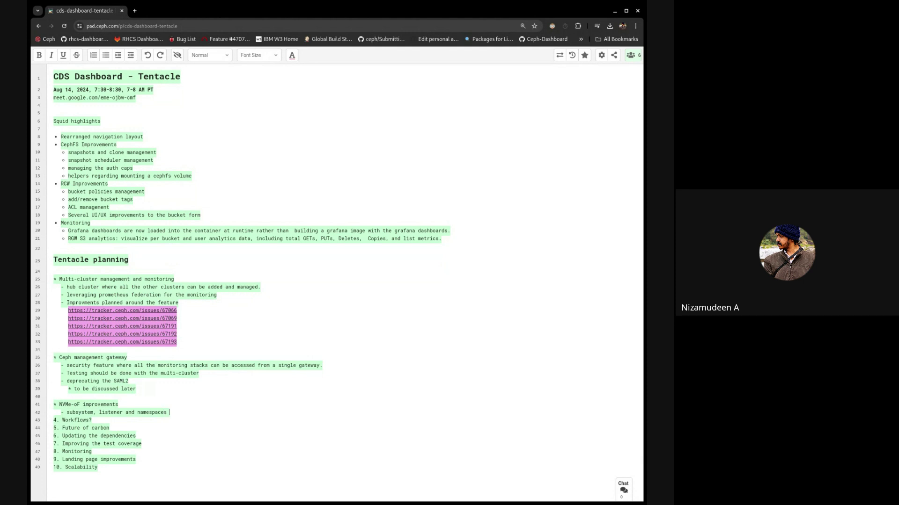
type("in the UI")
left_click(201, 417)
- Add the dashed note "gw-groups:" as the second entry under NVMe-oF improvements
key("Return")
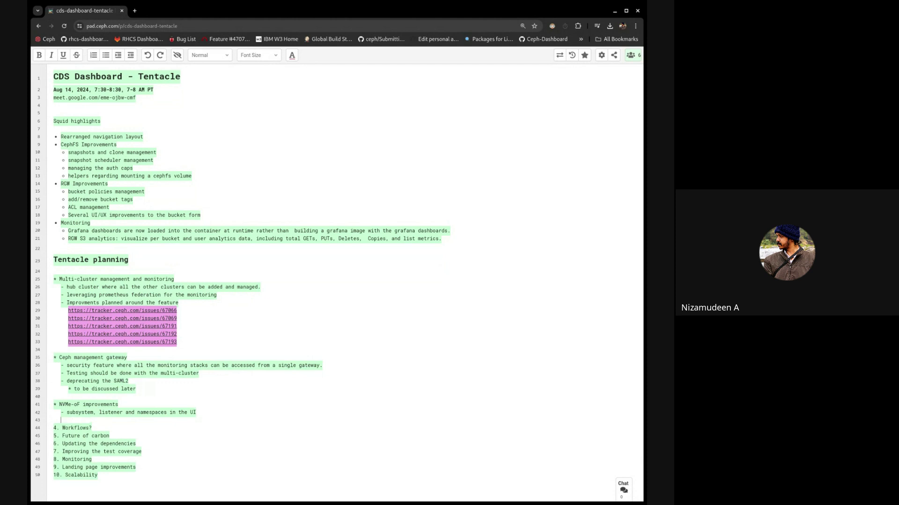
type("- ")
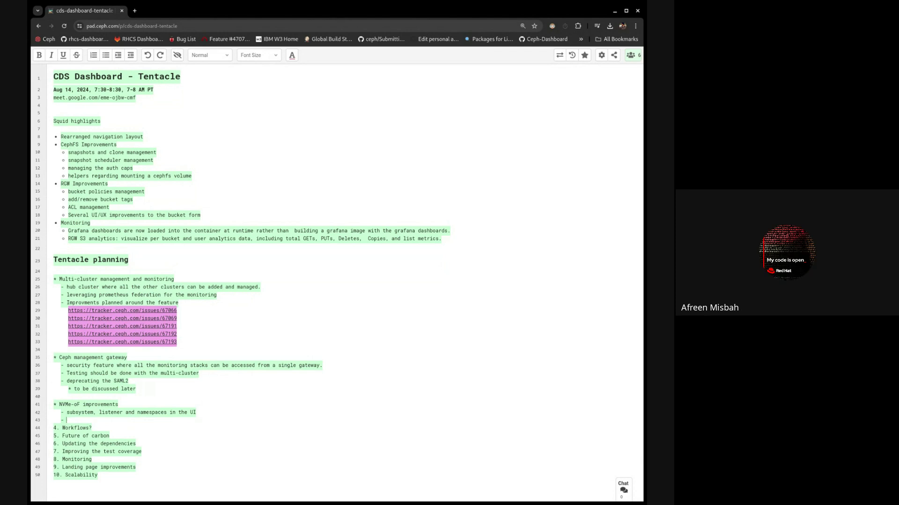
type("planned for")
key("BackSpace")
key("BackSpace")
key("BackSpace")
key("BackSpace")
key("BackSpace")
key("BackSpace")
key("BackSpace")
key("BackSpace")
key("BackSpace")
key("BackSpace")
key("BackSpace")
key("BackSpace")
type("gw-groups:")
- Add the indented line "API Changes (under design discussion)" beneath the gw-groups note
key("Return")
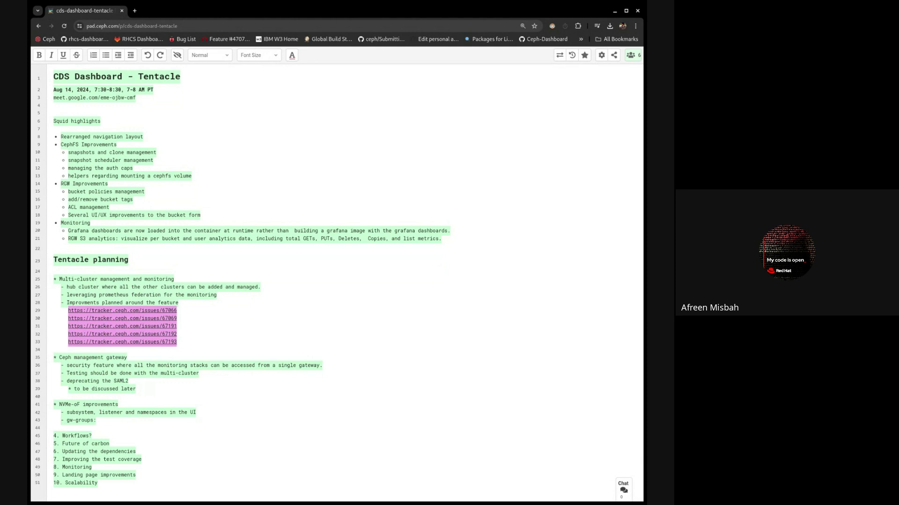
type("AP")
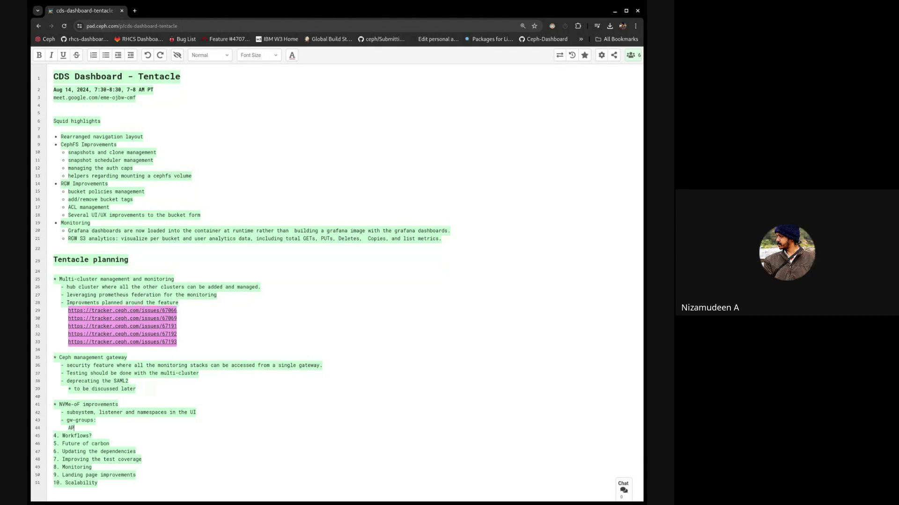
type("I Change")
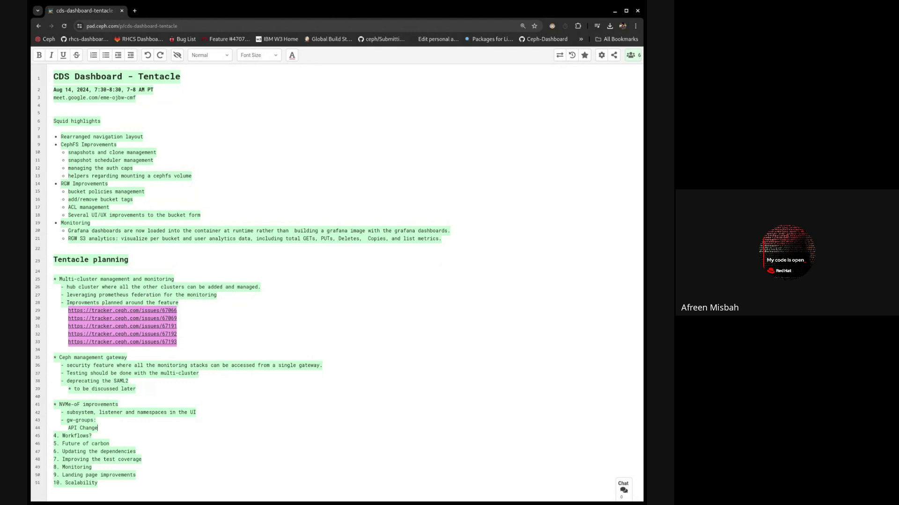
type("s (uin")
key("BackSpace")
key("BackSpace")
type("nder design discussion)")
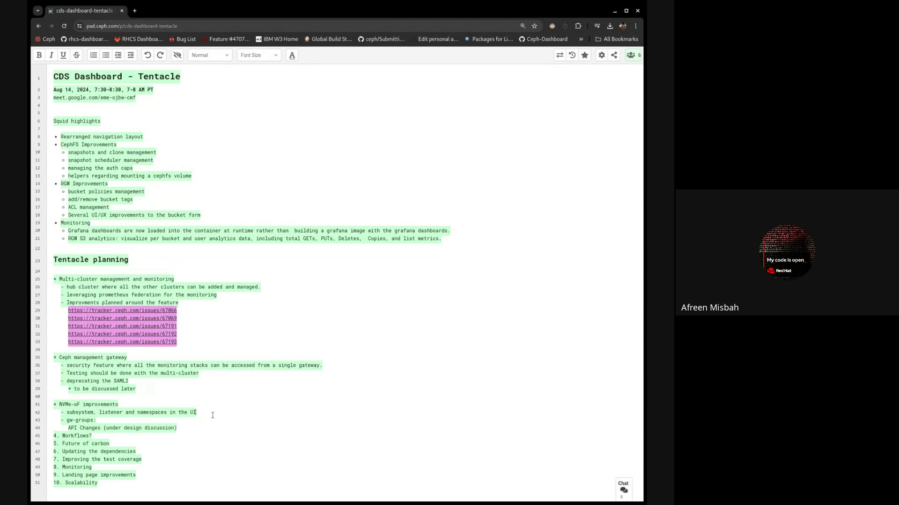
- Insert the dashed note "mTLS support" directly above gw-groups and add an empty line before the Workflows item
key("Return")
type("-")
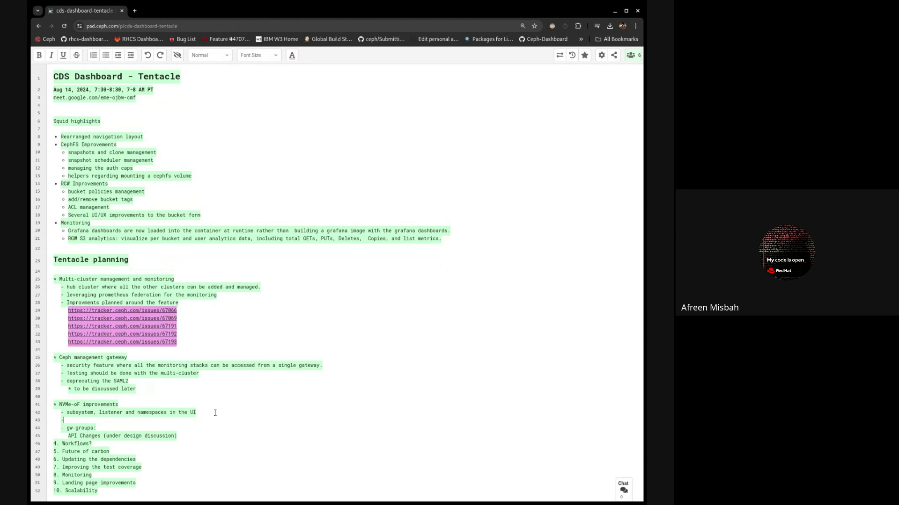
type(" nTLS support")
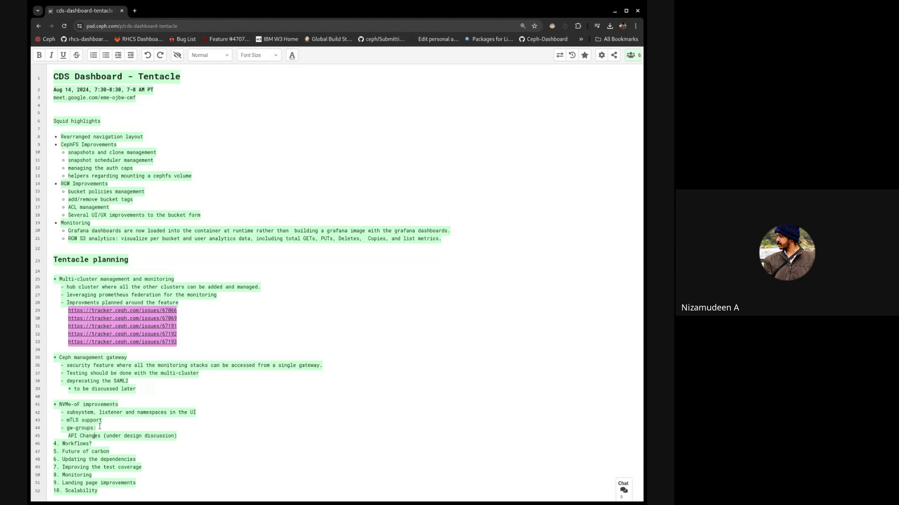
left_click_drag(108, 420, 67, 423)
left_click(103, 421)
key("Return")
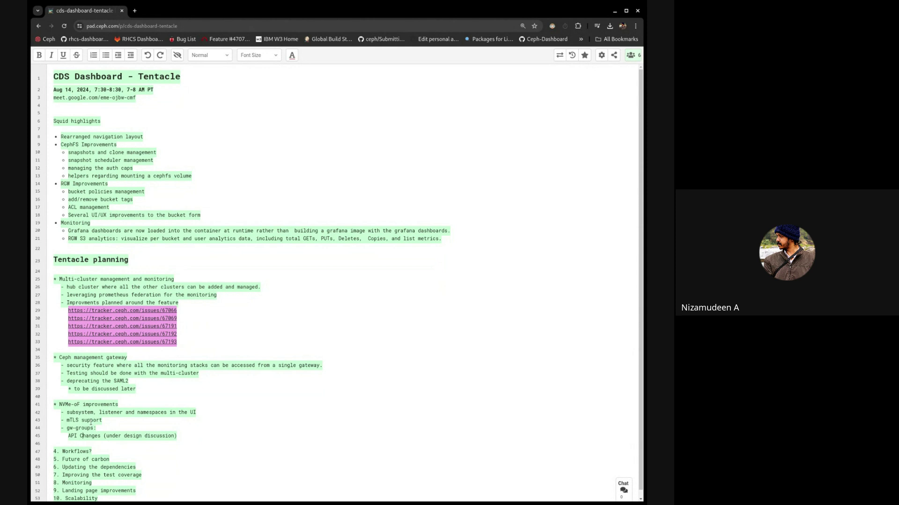
scroll(131, 406, "down", 1)
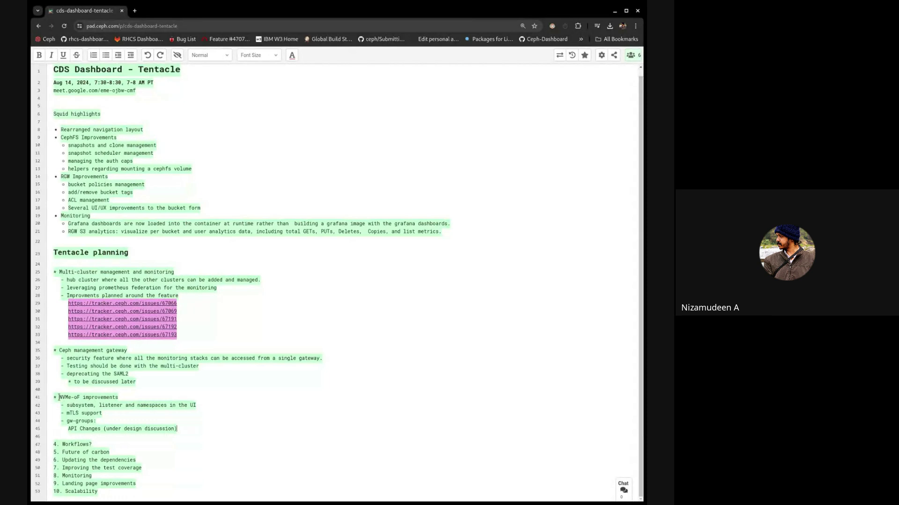
mouse_move(59, 397)
left_mouse_down()
mouse_move(190, 412)
mouse_move(59, 398)
left_mouse_up()
left_click(191, 412)
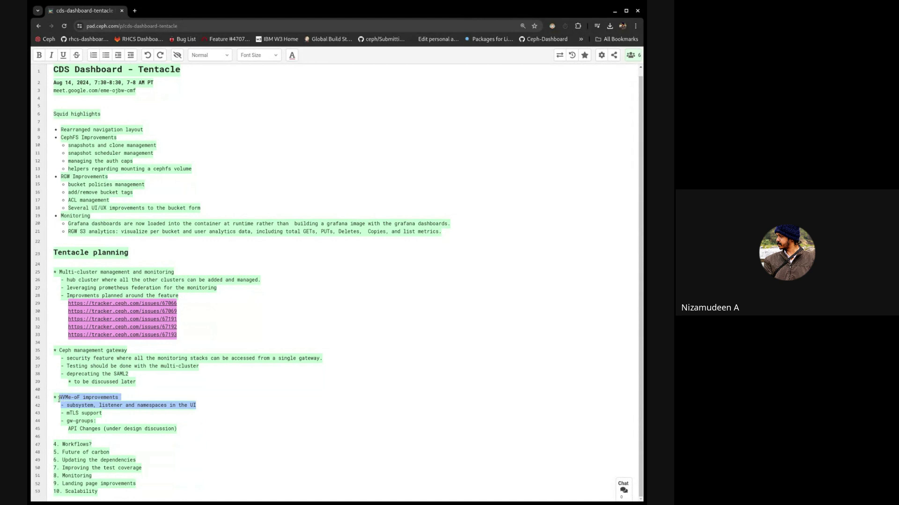
key("Right")
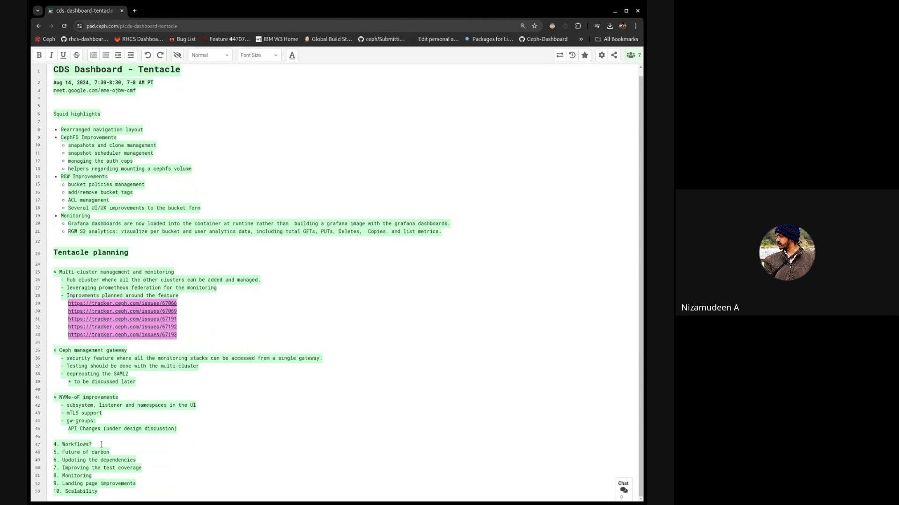
- Replace the number of the Workflows item with an asterisk and remove the question mark from its title
left_click(59, 444)
key("BackSpace")
key("BackSpace")
type("*")
key("BackSpace")
- Add the dashed note "Disk replacement workflow" under Workflows, followed by empty lines before the Future of carbon item
key("Return")
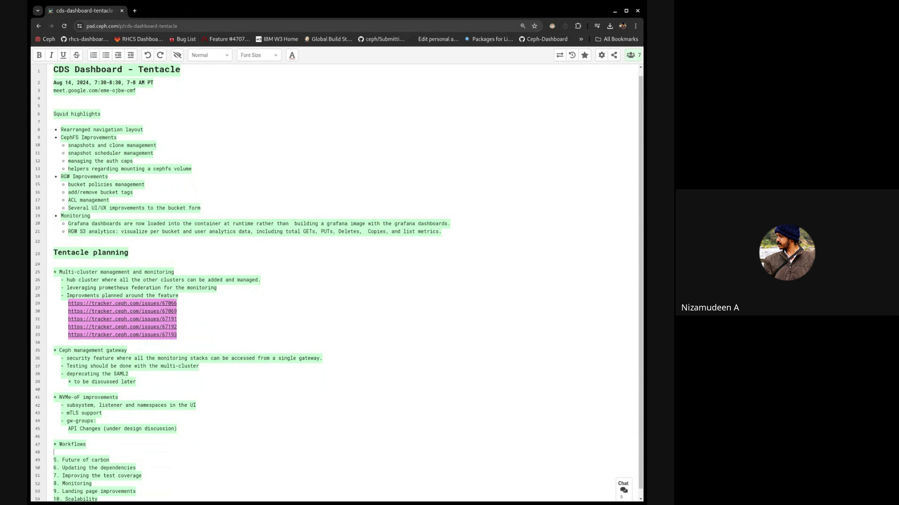
type("- Disp")
key("BackSpace")
type("k replacement workflow")
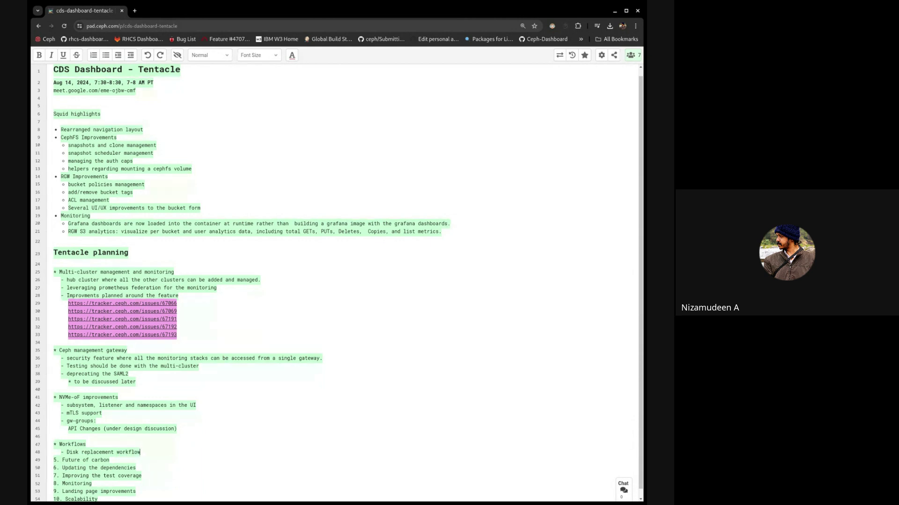
key("Return")
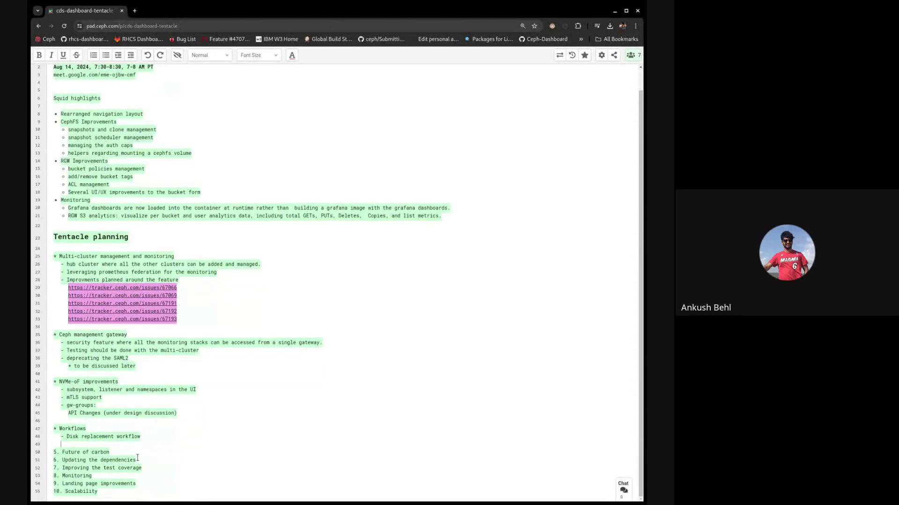
key("Return")
- Add the dashed note "Multi-site automation" below the disk replacement note and append a question mark to "Disk replacement workflow"
left_click(152, 437)
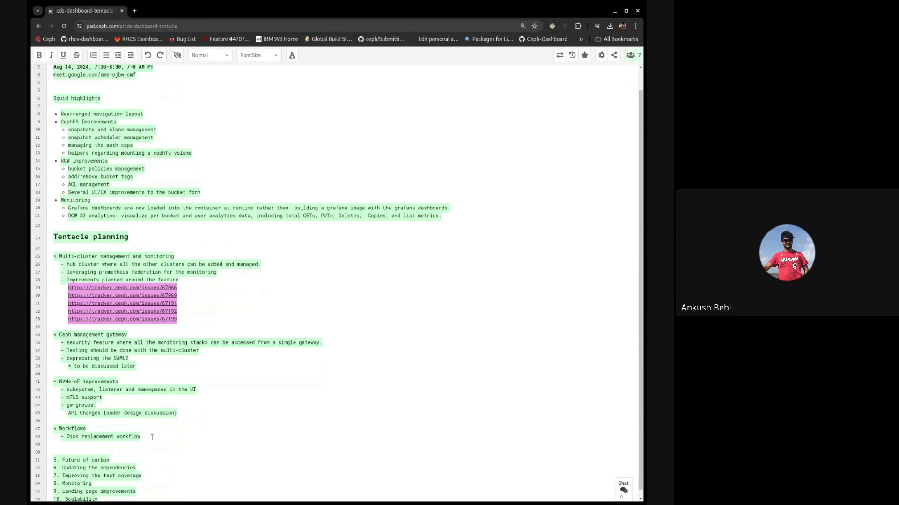
key("Return")
type("- Multi-site automation")
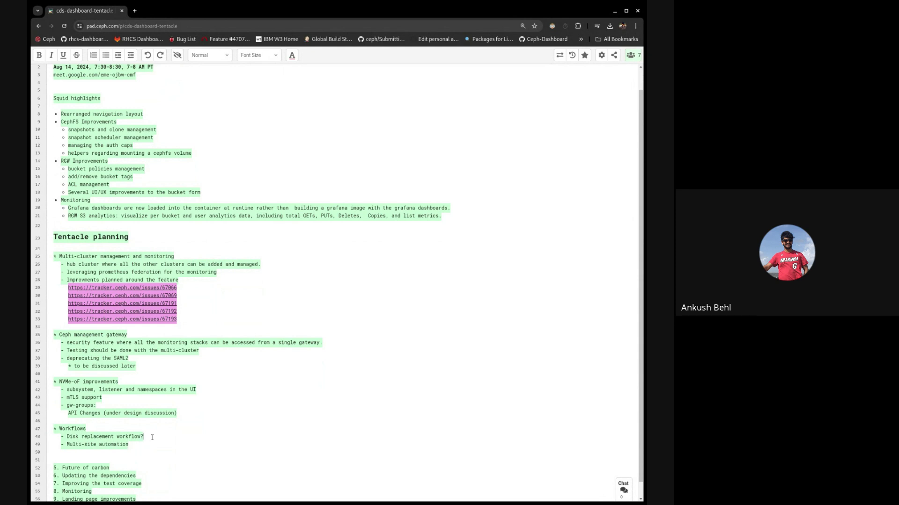
key("Return")
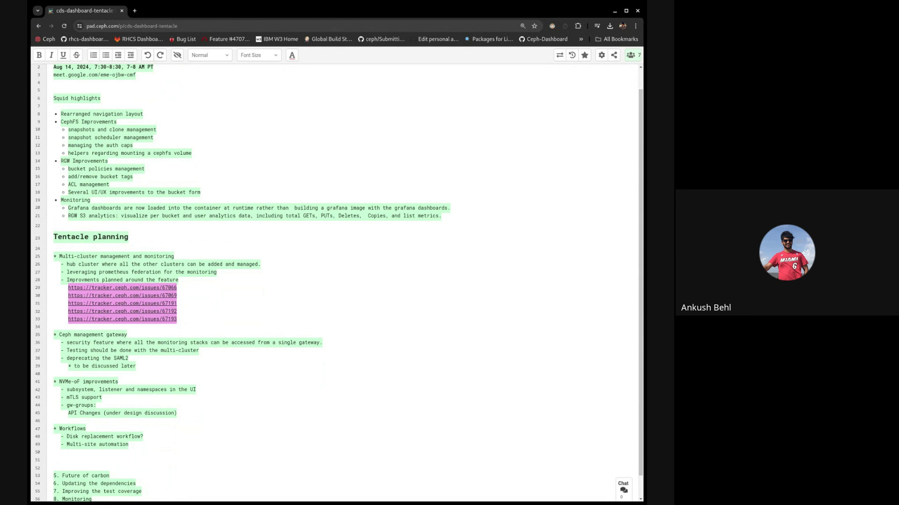
- Insert the dashed note "NVMe-oF Workflow" between the disk replacement and multi-site automation notes
scroll(162, 437, "down", 1)
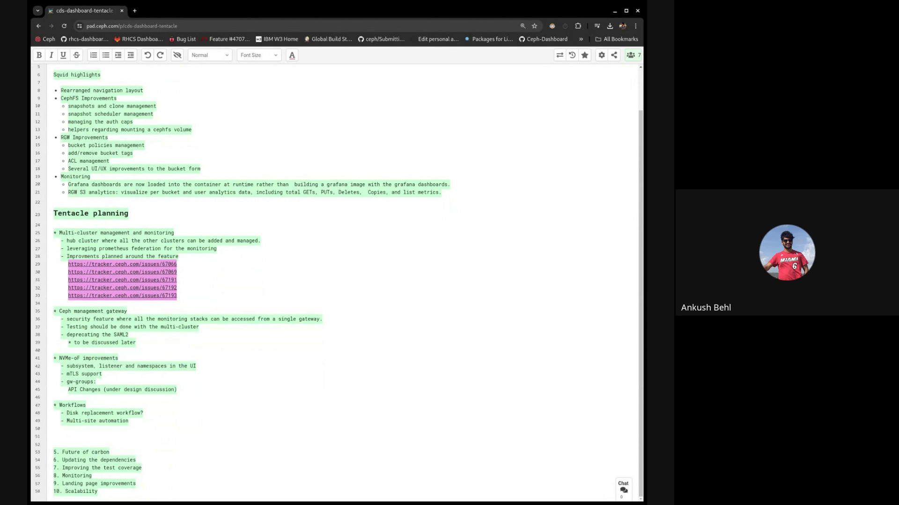
left_click(143, 412)
key("Return")
type("- NVMe")
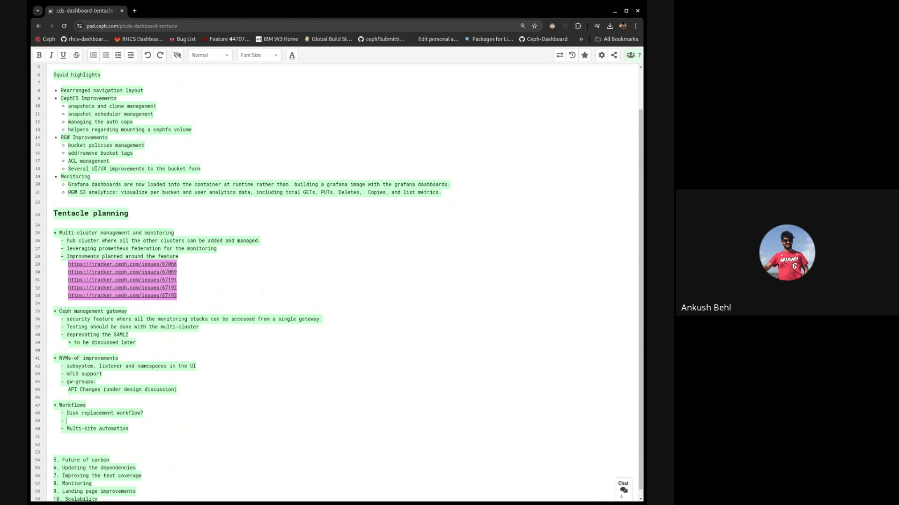
type("-oF Workflow")
- Open the tracker issue 66961 linked under Multi-site automation and examine its details
scroll(141, 429, "down", 1)
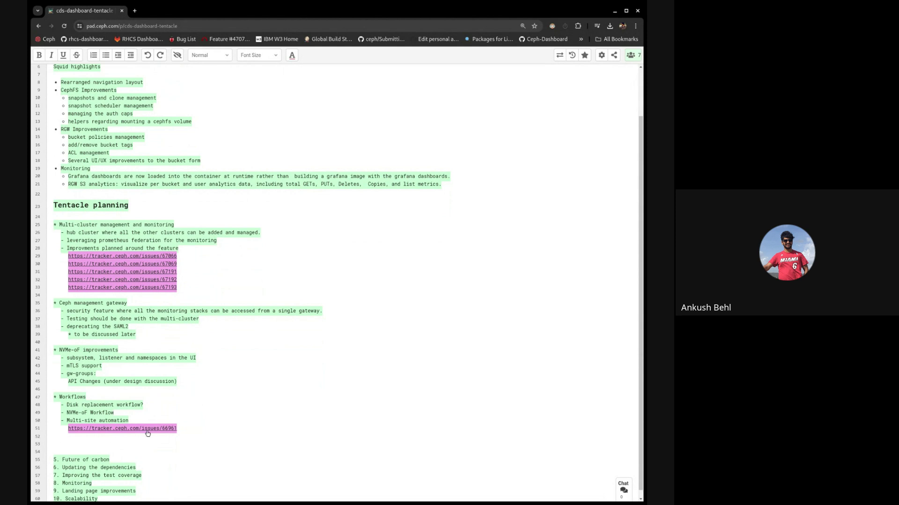
left_click(148, 429)
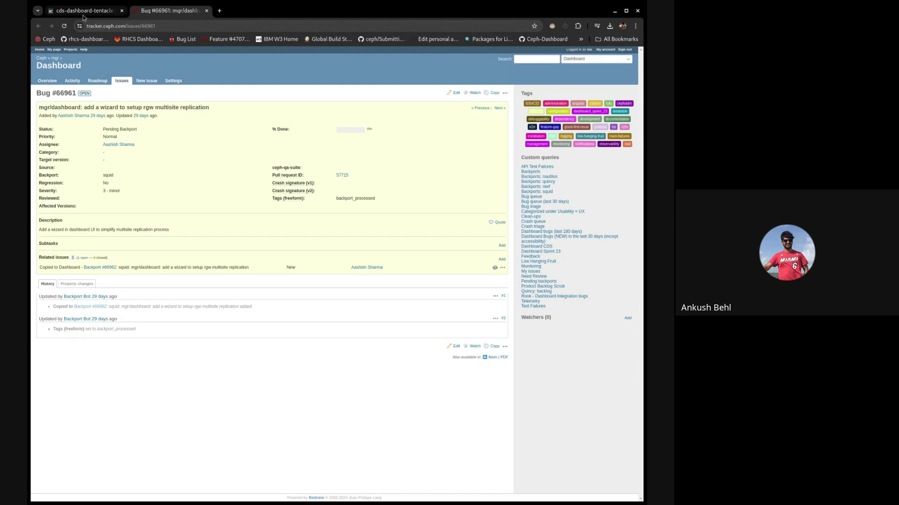
left_click(82, 10)
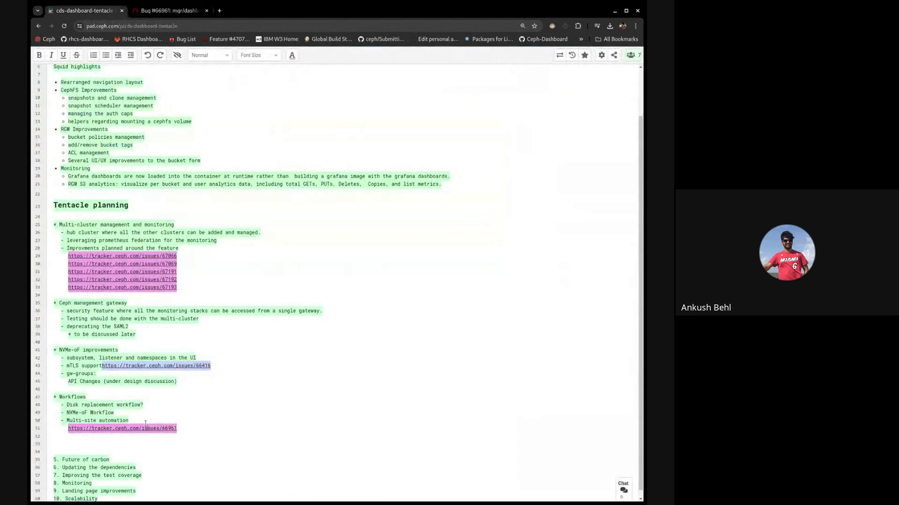
left_click(170, 10)
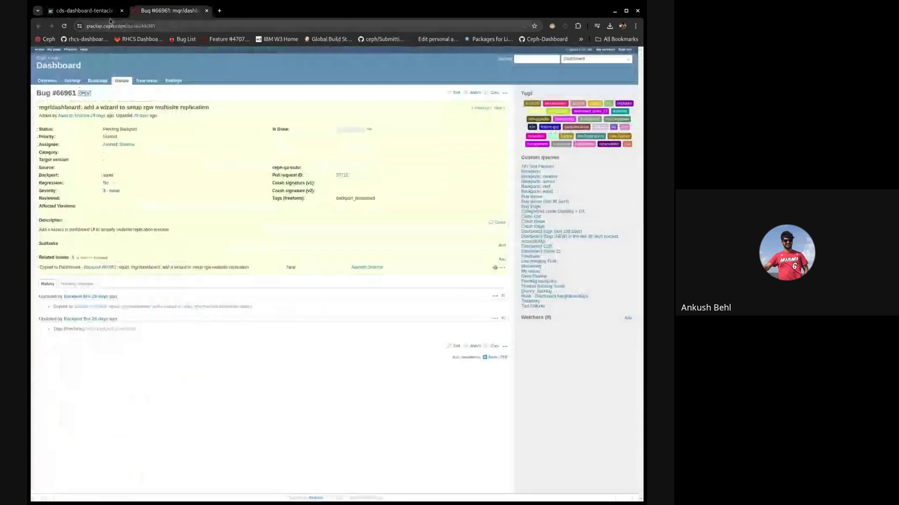
left_click(84, 14)
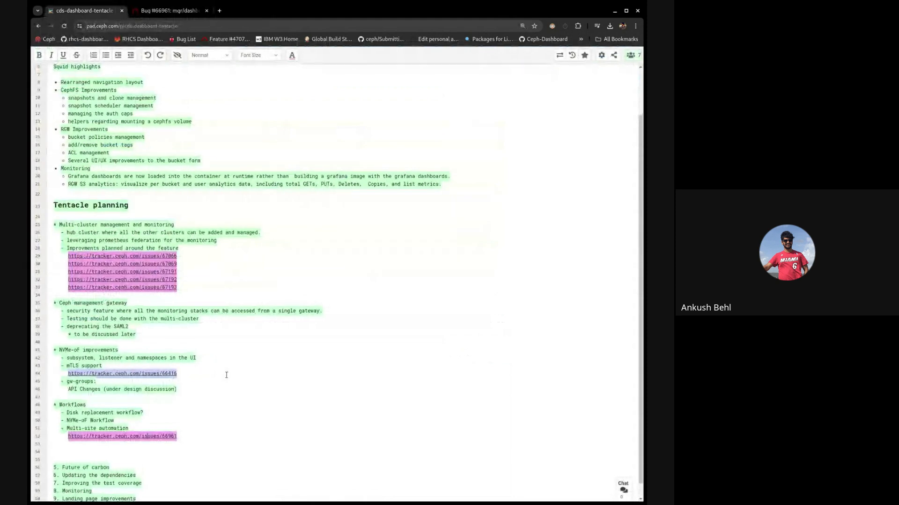
left_click(171, 10)
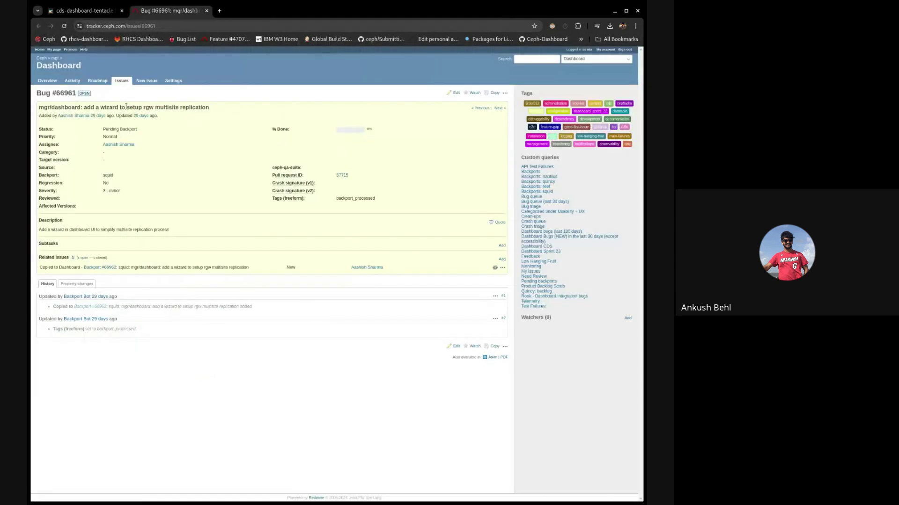
left_click(86, 13)
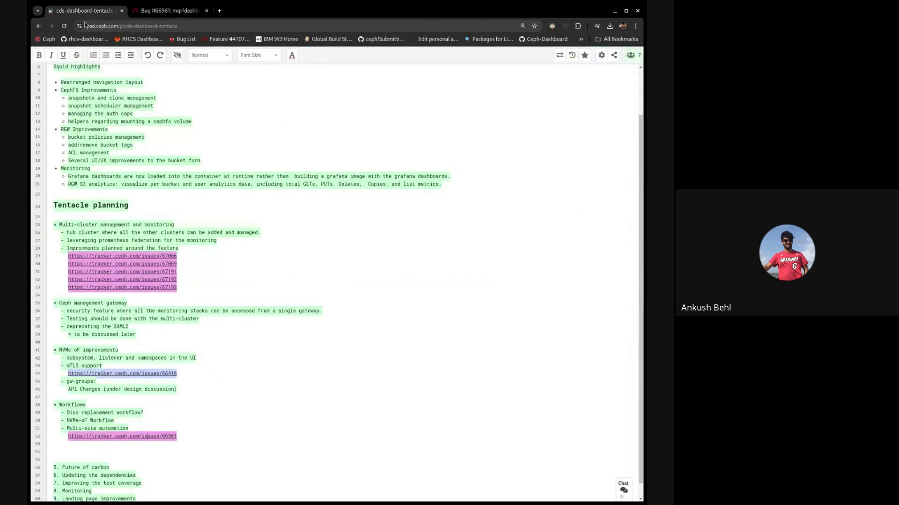
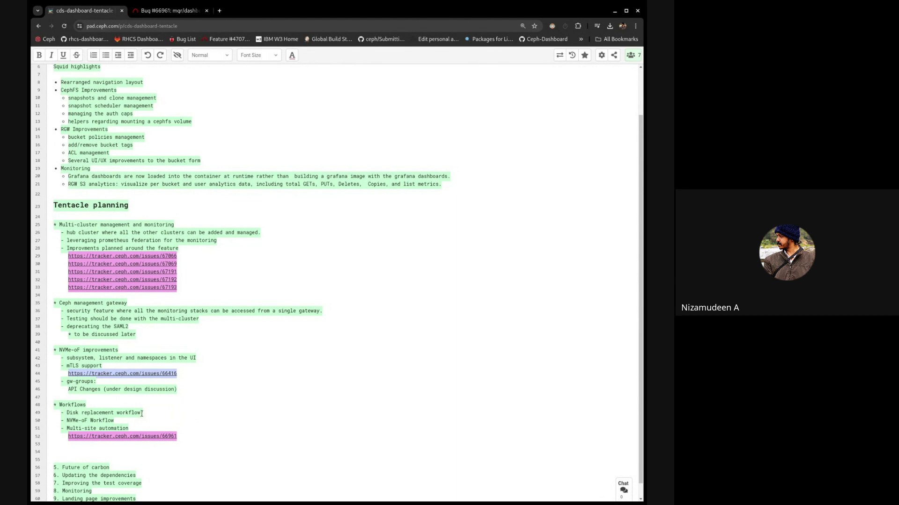
type("?")
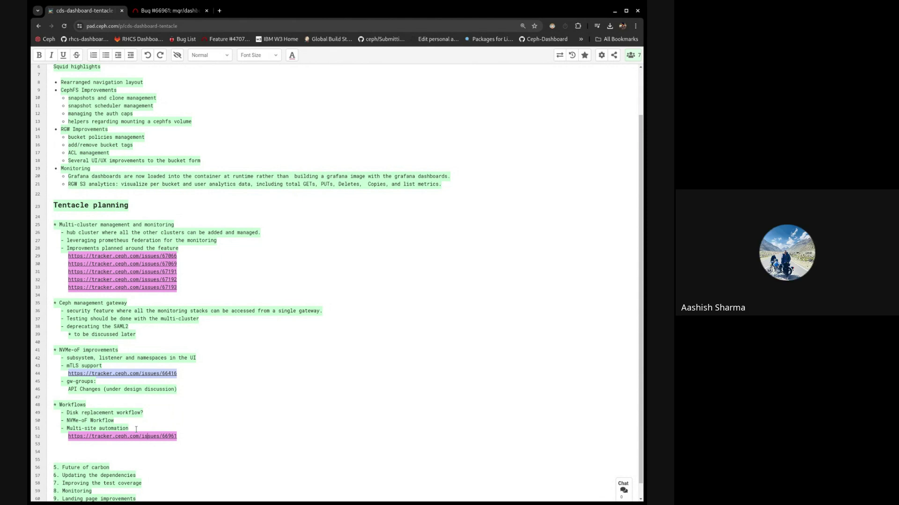
left_click(169, 11)
left_click(349, 176)
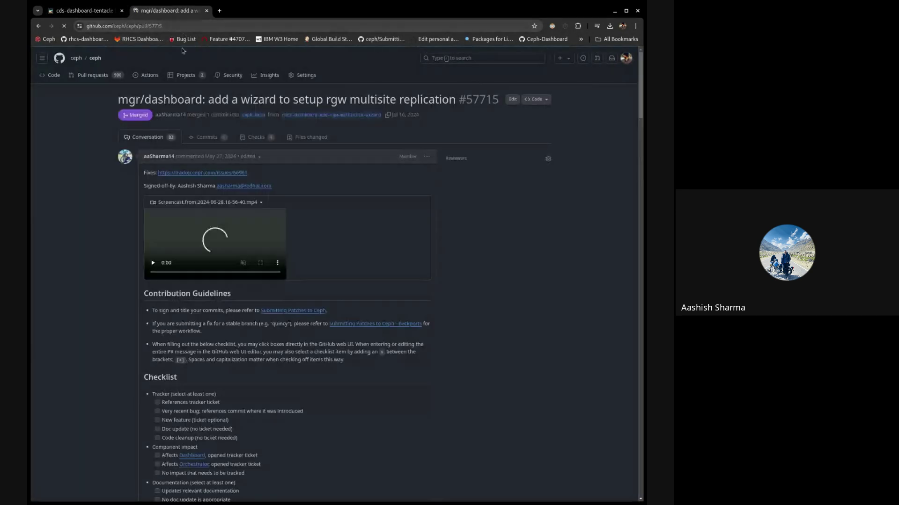
left_click(93, 10)
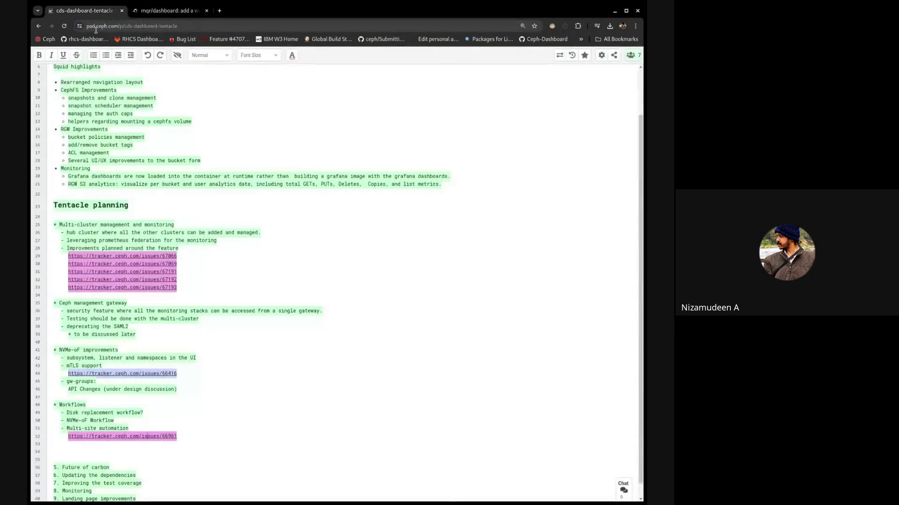
left_click(221, 437)
key("Return")
type("https://github.com/ceph/ceph/pull/57715")
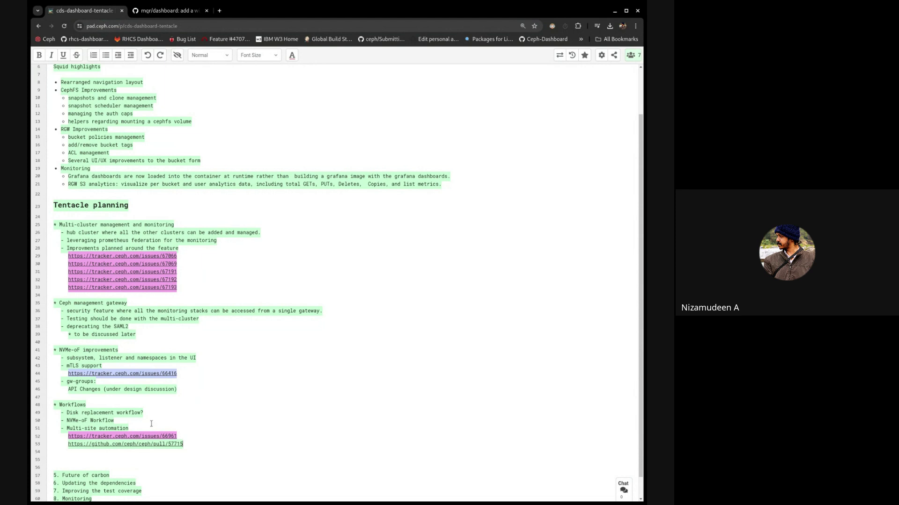
- Add the dashed note "RBD Mirroring Workflow" below the pull request link in the Workflows section
key("Return")
type("-")
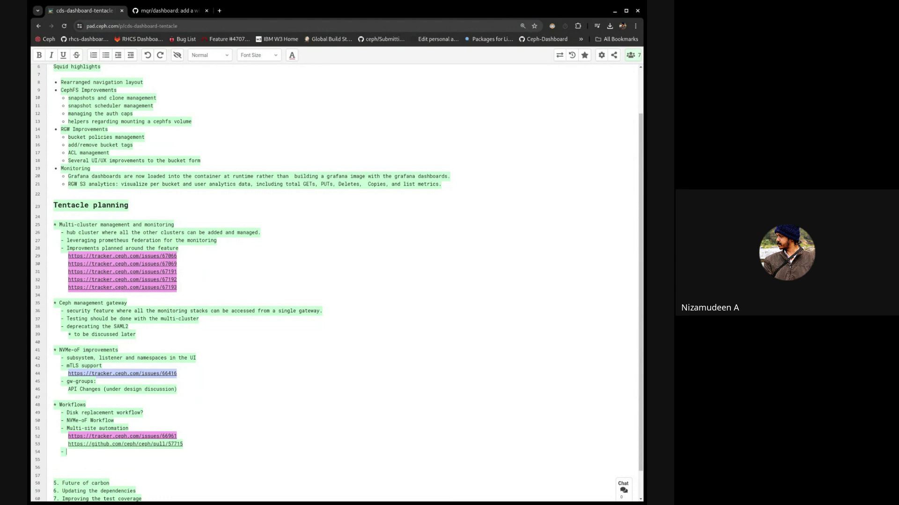
type(" RBD Mirroring Workflow")
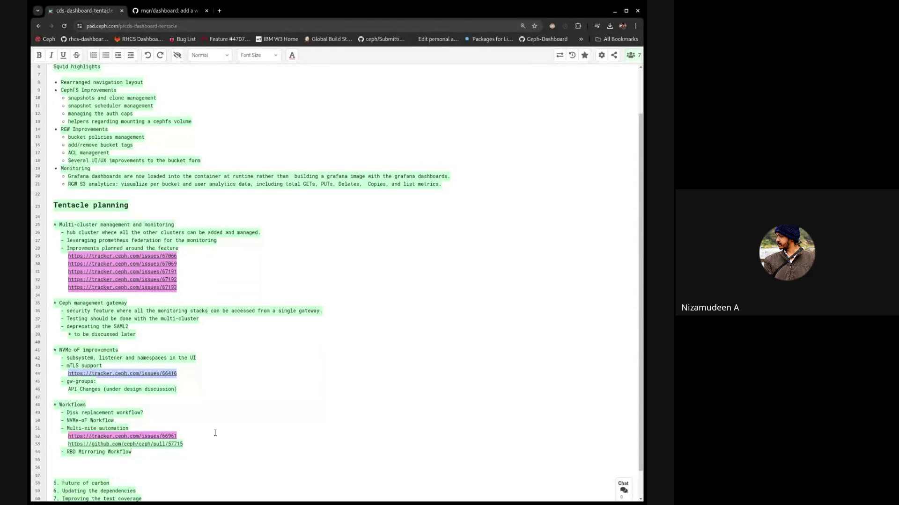
- Replace the empty lines above Future of carbon with an "Improvements" line and an indented item "RBD Mirroring table improvements", separated by blank lines
scroll(153, 438, "down", 1)
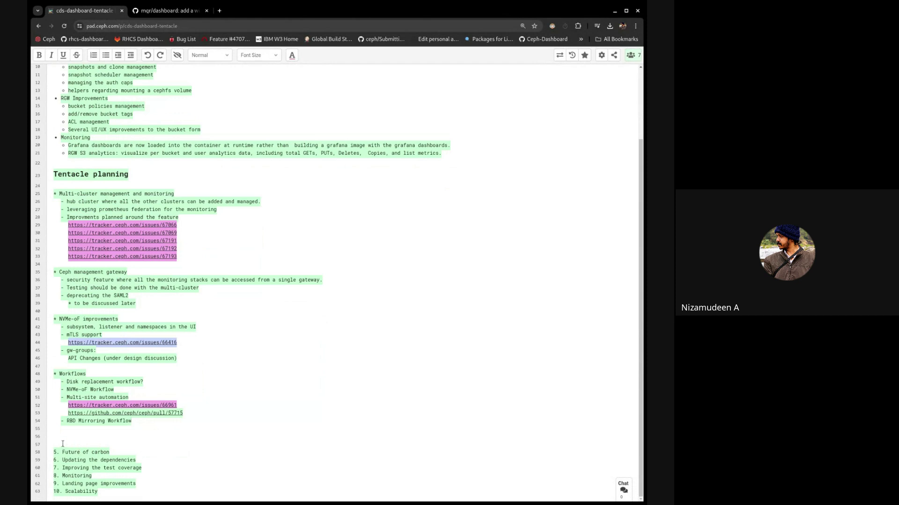
left_click_drag(62, 444, 55, 431)
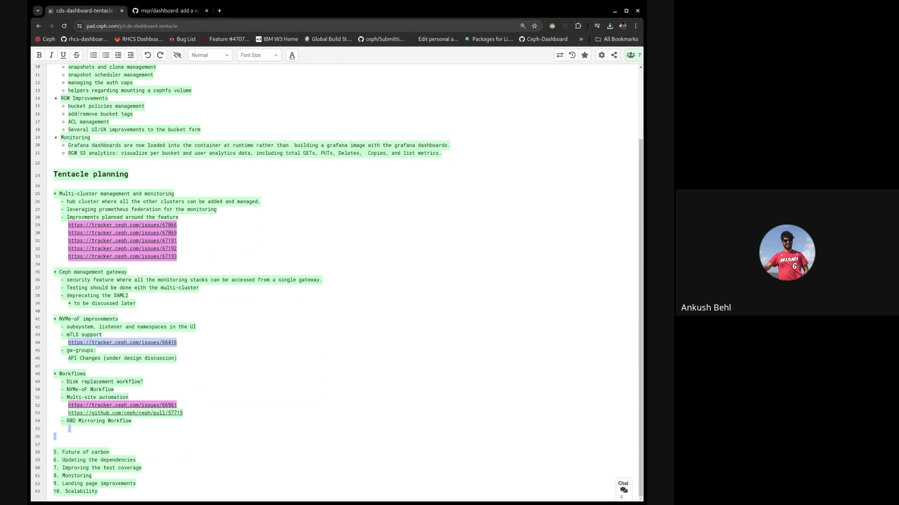
key("Delete")
key("Delete")
key("Return")
key("Return")
type("* RBD Mirroring table improvements")
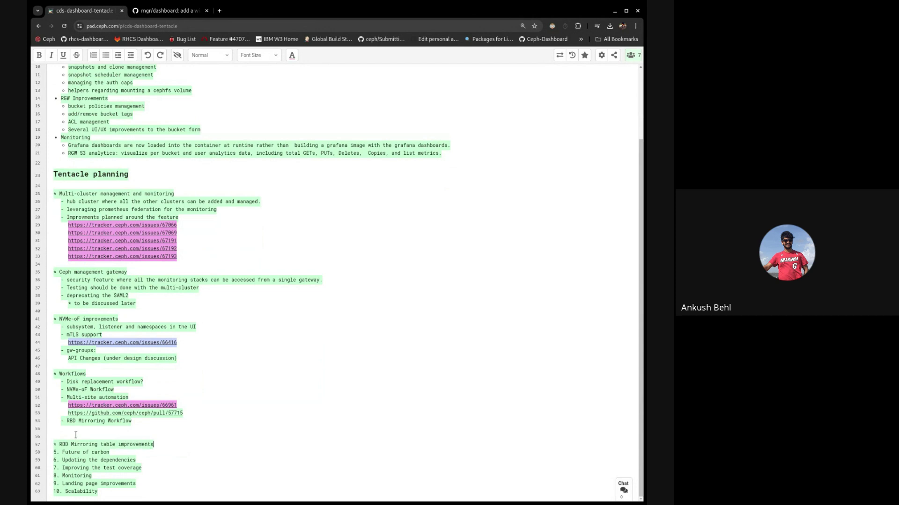
type("Improvements")
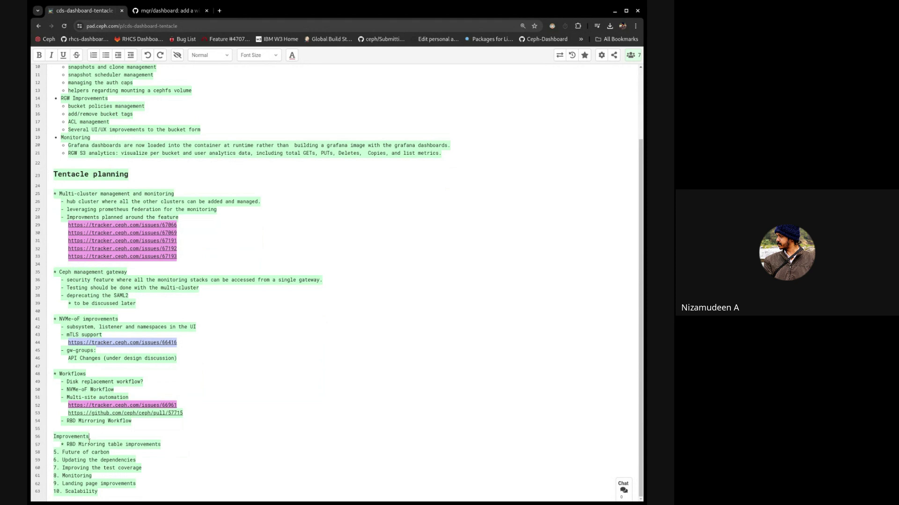
key("Return")
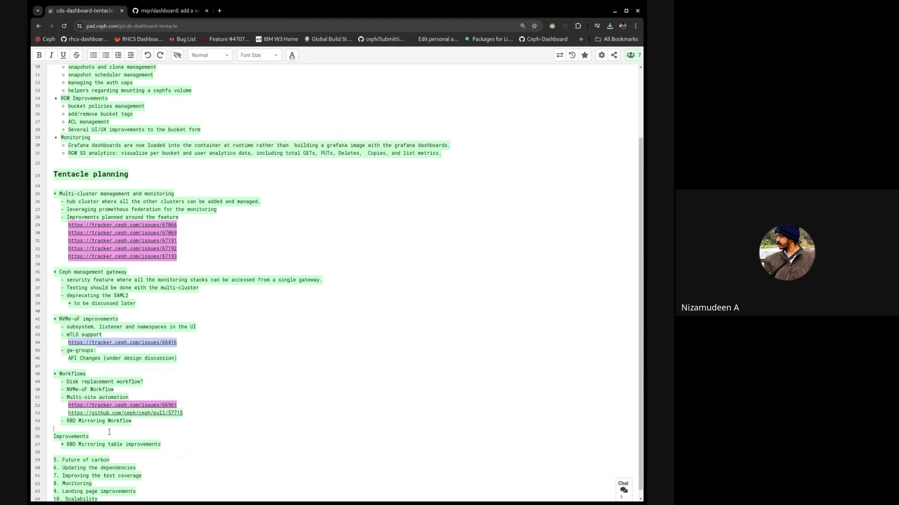
- Mark the Improvements line with an asterisk and change its RBD Mirroring table improvements item to a dashed note
scroll(99, 400, "down", 1)
left_click(54, 422)
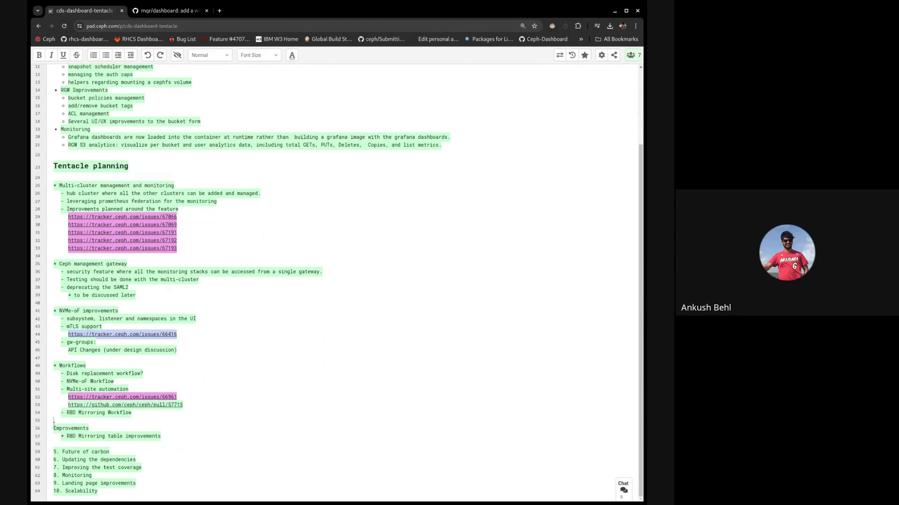
key("Down")
type("*")
key("BackSpace")
type("-")
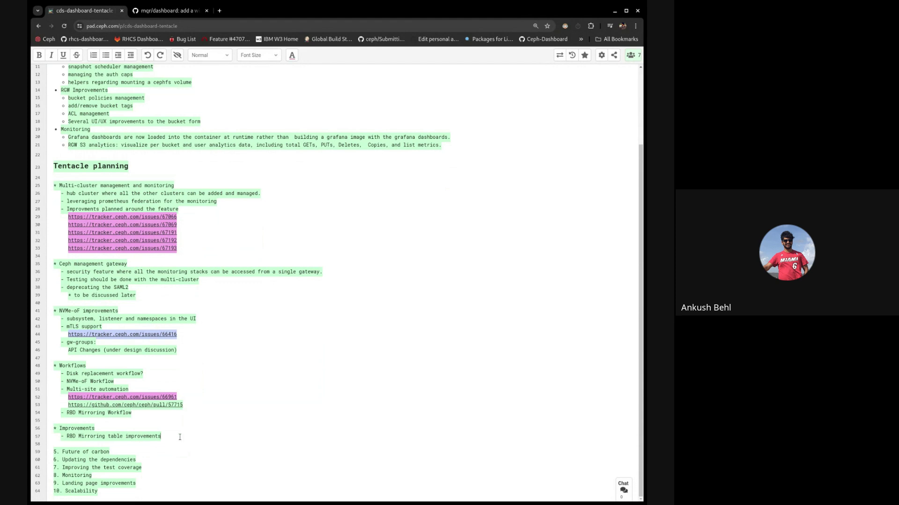
- Move the Improvements heading and its RBD Mirroring note to the end of the pad, below the Scalability item
key("shift+Home")
key("shift+Up")
key("shift+Up")
key("ctrl+c")
key("BackSpace")
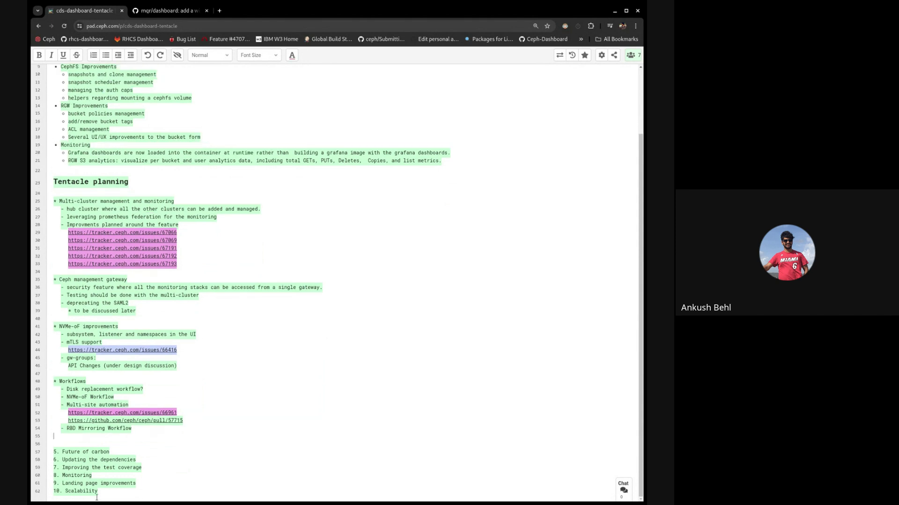
key("Return")
key("Return")
key("ctrl+v")
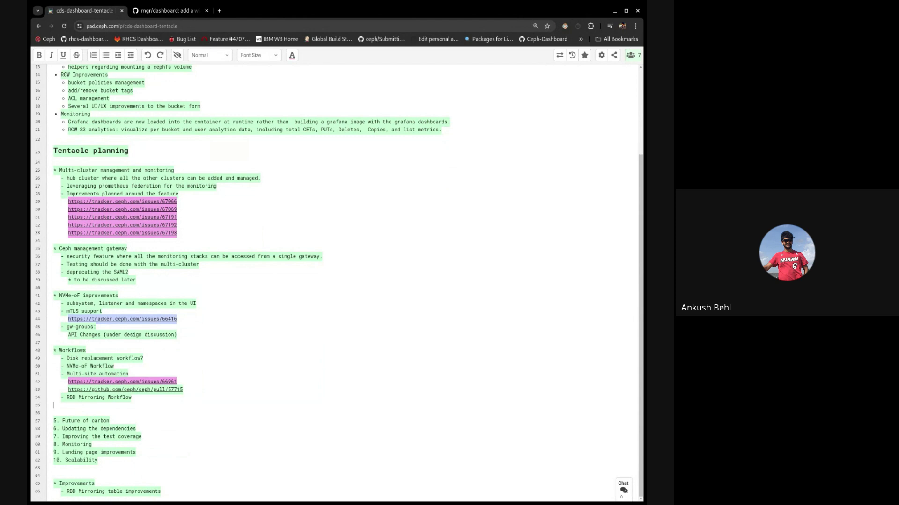
- Add the indented line "need a design around it." below the NVMe-oF Workflow note
left_click(141, 402)
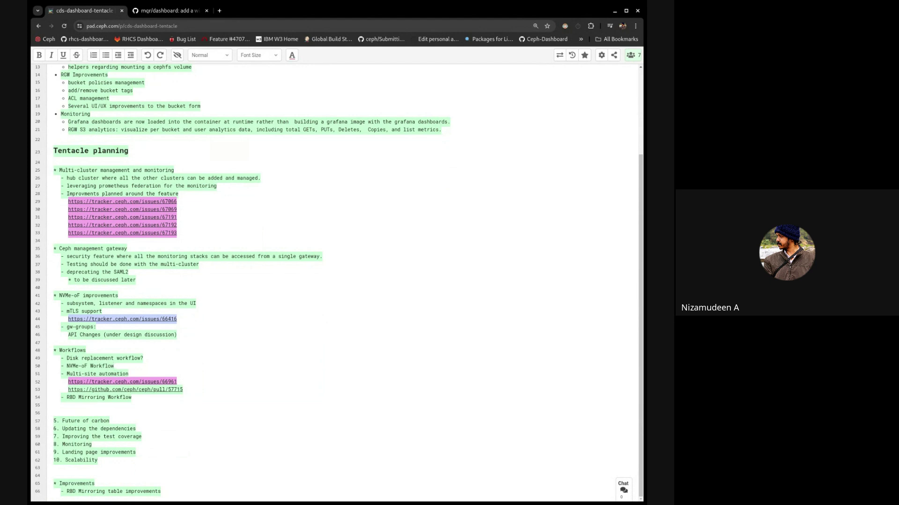
key("Return")
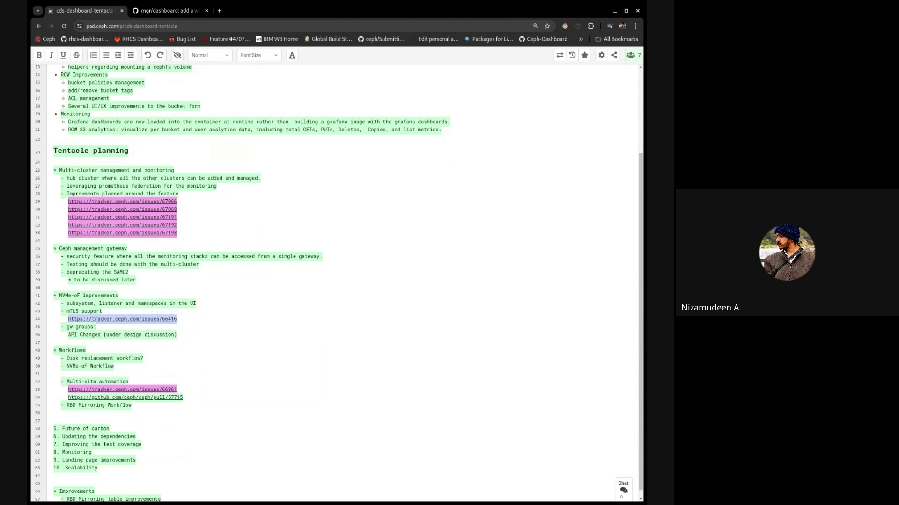
type("d")
type("eed a design ar")
type("ound it.")
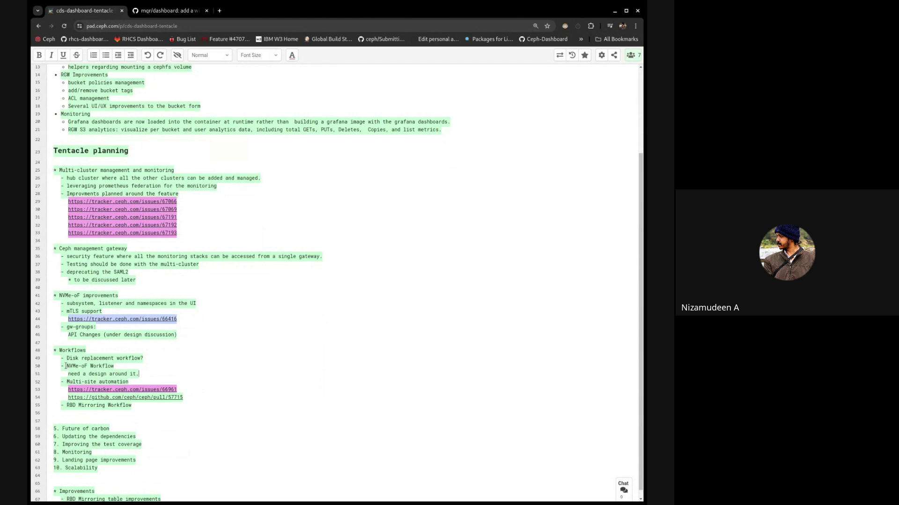
- Move the NVMe-oF Workflow note with its design line below RBD Mirroring Workflow and remove the leftover blank line
mouse_move(67, 366)
left_mouse_down()
mouse_move(149, 374)
mouse_move(66, 369)
left_mouse_up()
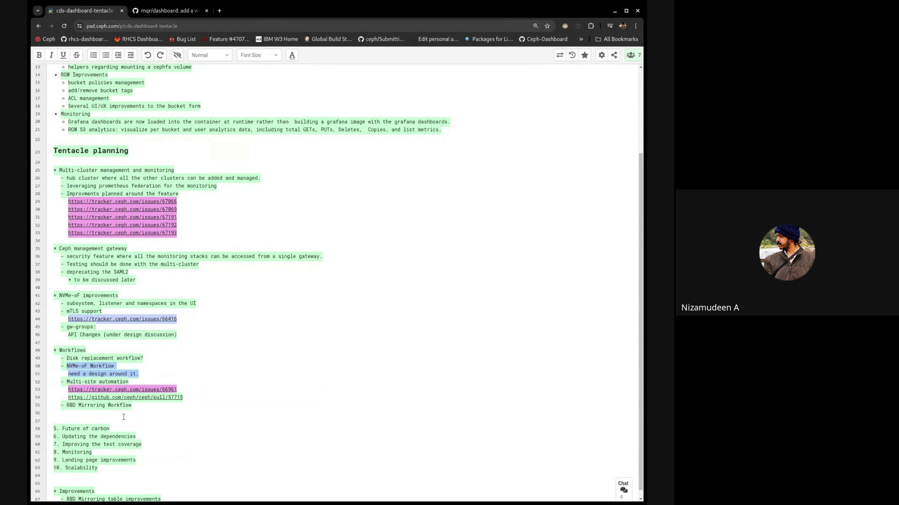
left_click(86, 371)
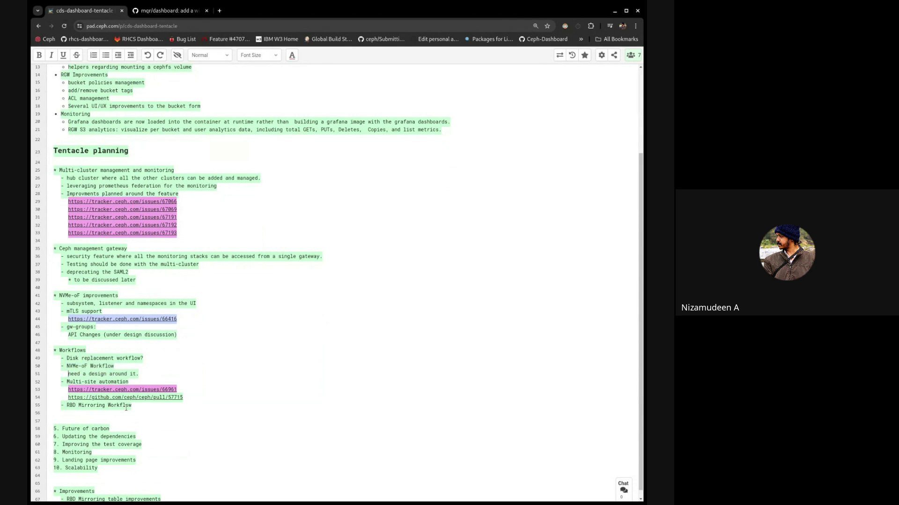
left_click_drag(152, 374, 157, 360)
key("ctrl+c")
key("BackSpace")
key("Return")
left_click(135, 407)
key("ctrl+v")
left_click(140, 364)
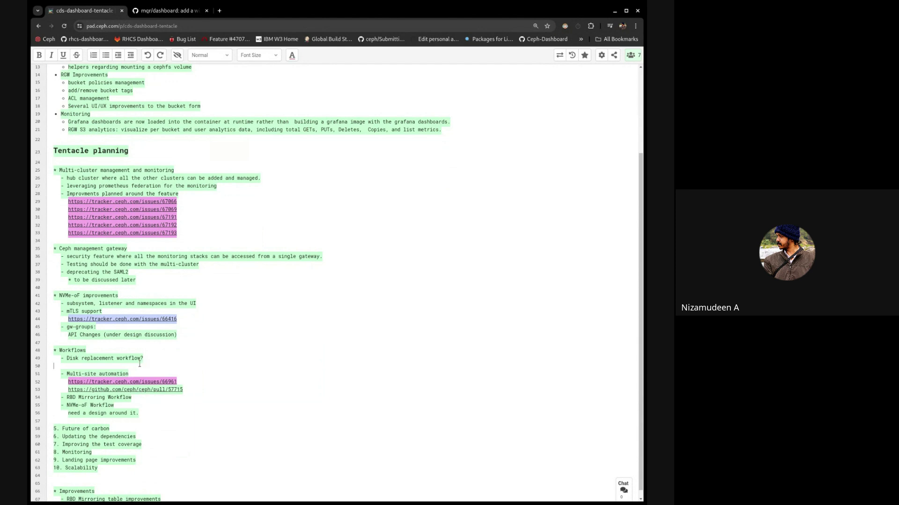
key("BackSpace")
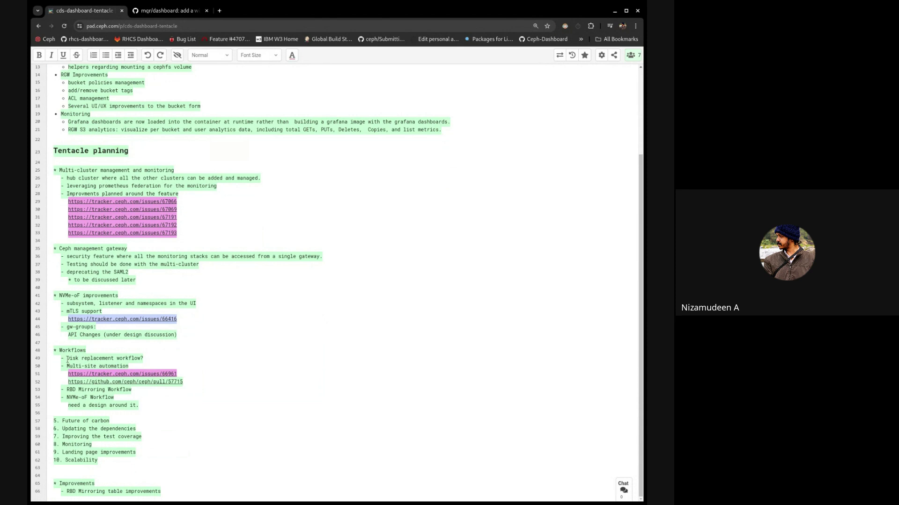
left_click_drag(67, 359, 141, 359)
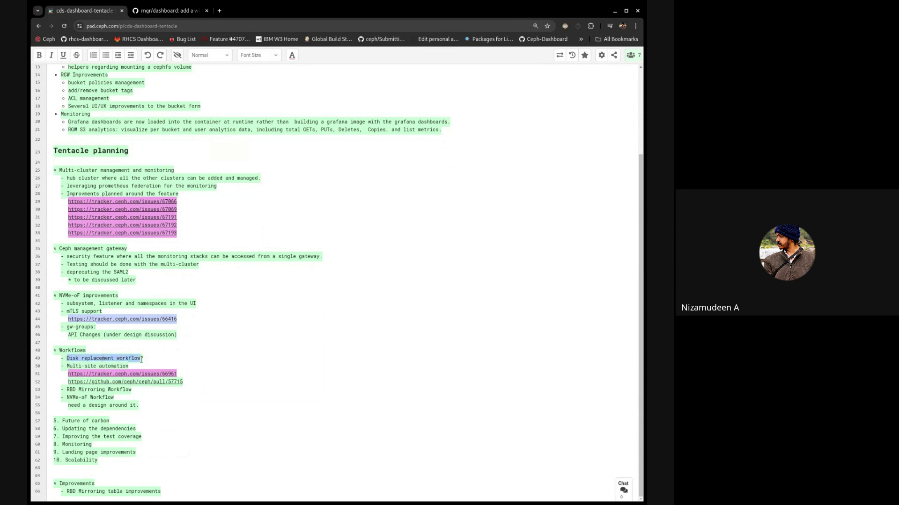
left_click(146, 359)
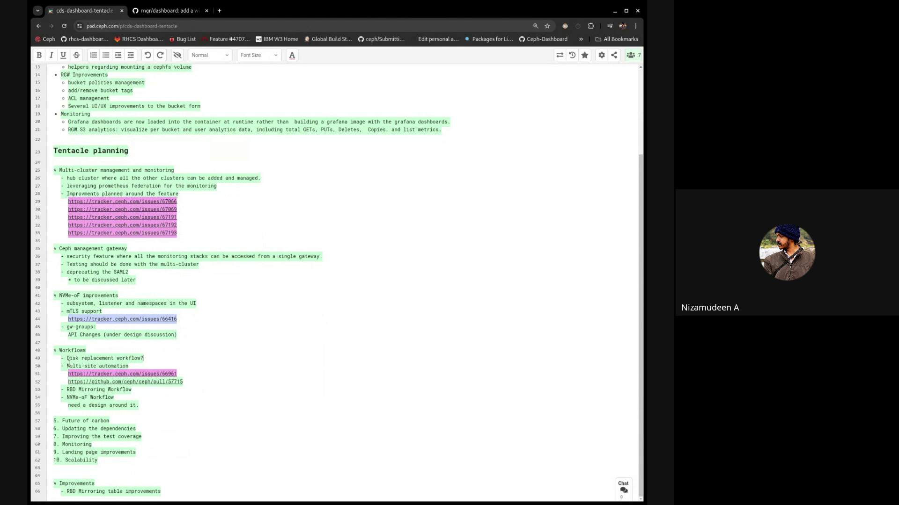
left_click_drag(67, 359, 138, 361)
left_click(138, 361)
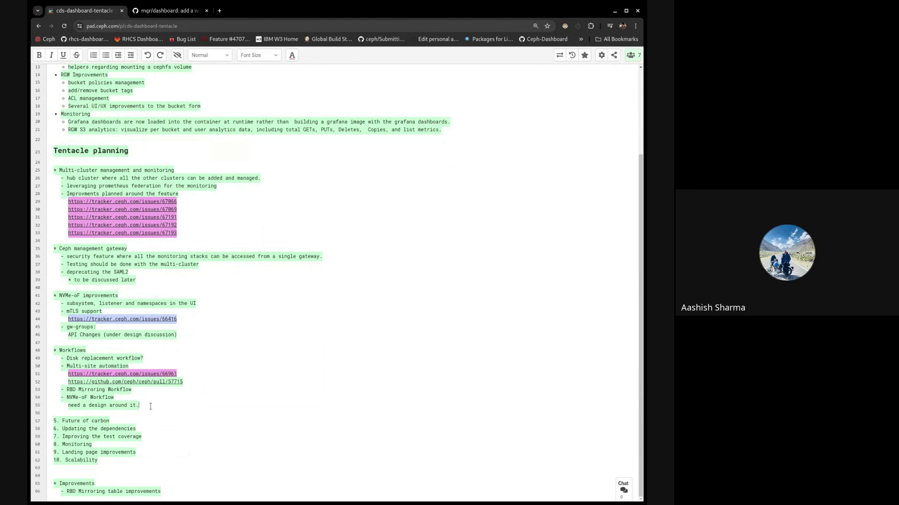
- Add the dashed note "RGW Multi-site failover" at the end of the Workflows section
key("Return")
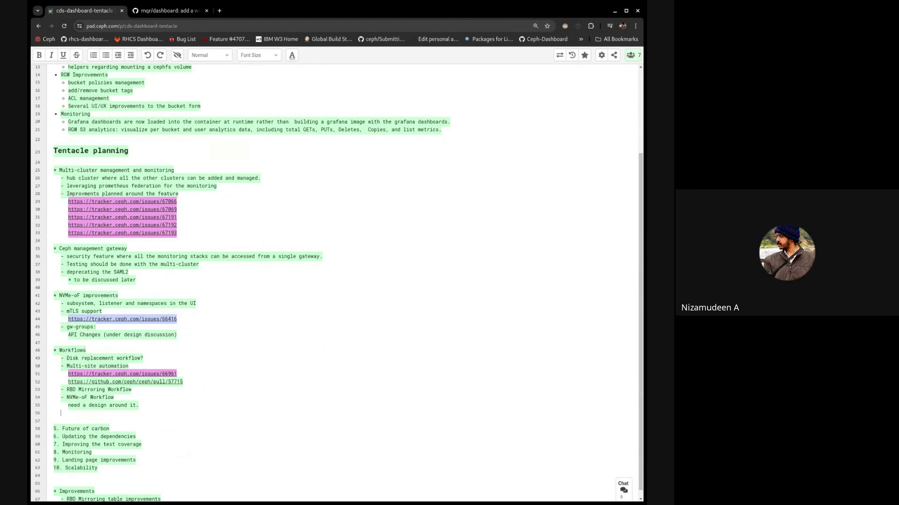
type("- RGW Mult")
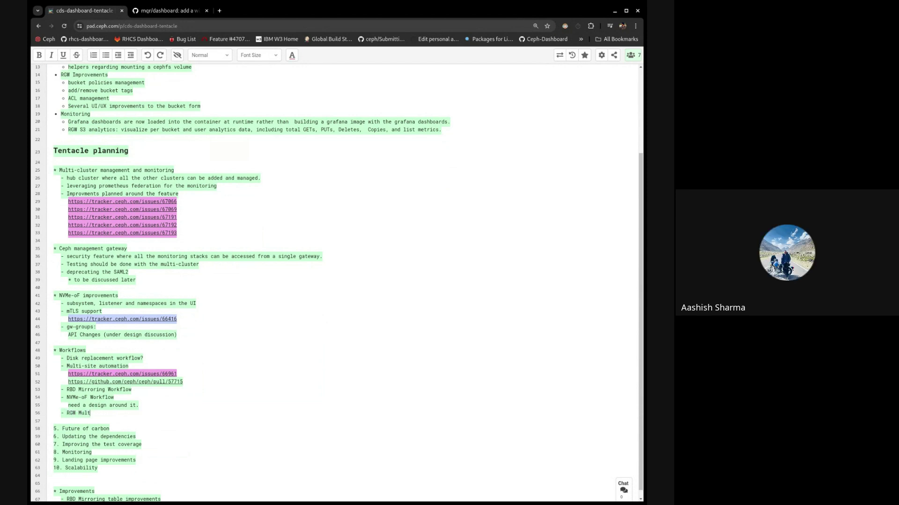
type("i-site failover.")
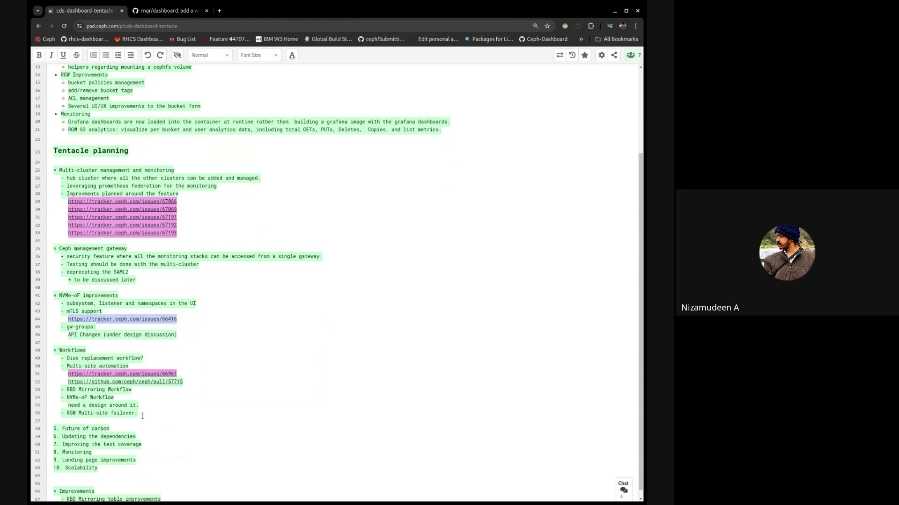
key("BackSpace")
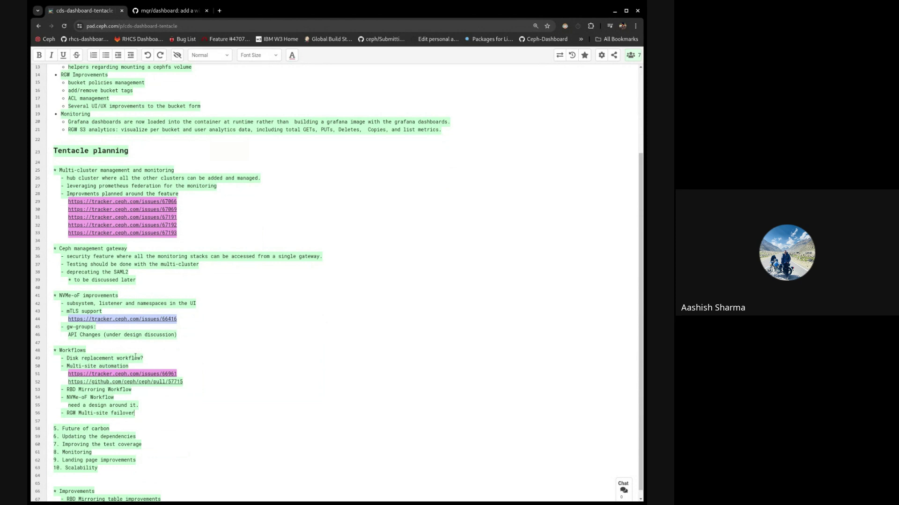
- Append "(some of them, after tentacle)" to the Workflows heading
left_click(137, 352)
type("(after tentacle")
key("BackSpace")
key("BackSpace")
key("BackSpace")
key("BackSpace")
key("BackSpace")
key("BackSpace")
key("BackSpace")
key("BackSpace")
key("BackSpace")
key("BackSpace")
key("BackSpace")
key("BackSpace")
key("BackSpace")
key("BackSpace")
key("BackSpace")
type("some of them after tentacle)")
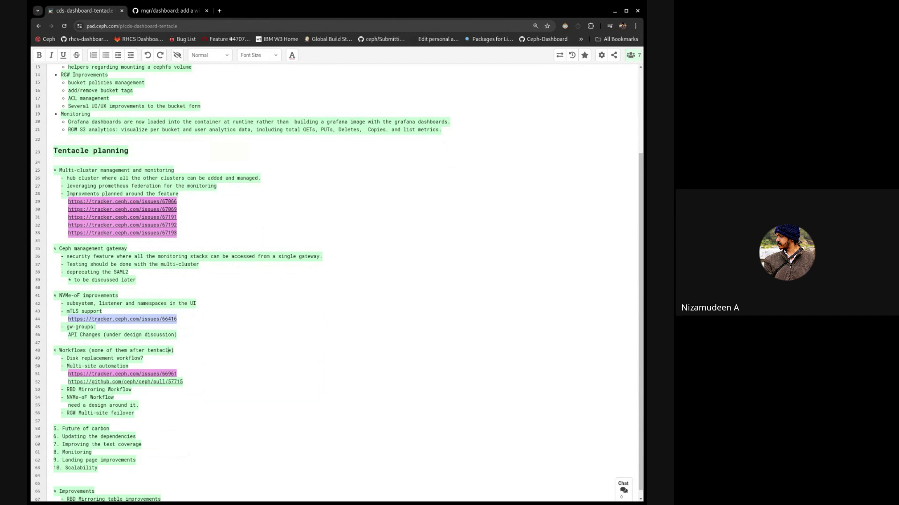
type(",")
scroll(123, 444, "down", 1)
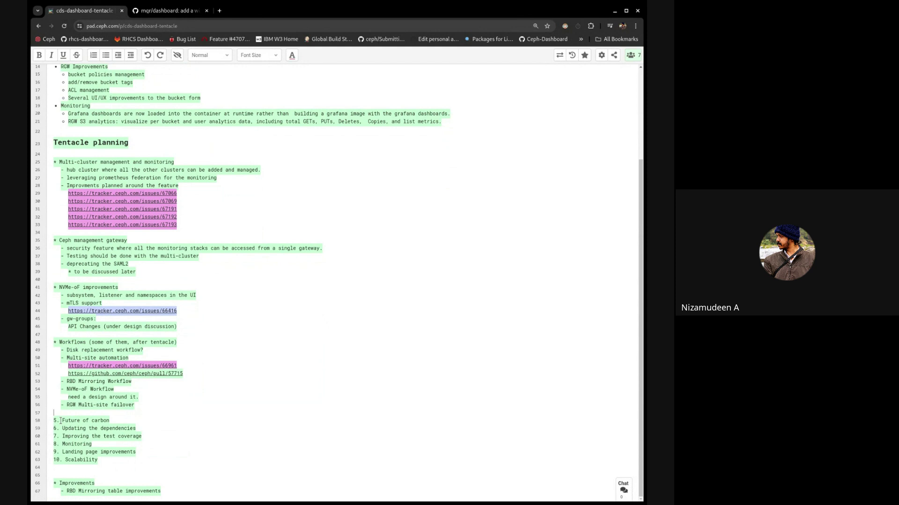
- Replace the number in front of "Future of carbon" with an asterisk
left_click_drag(60, 420, 53, 421)
type("*")
- Switch to the Ceph dashboard and review its Dashboard, Manage Clusters and Pools pages
key("alt+Tab")
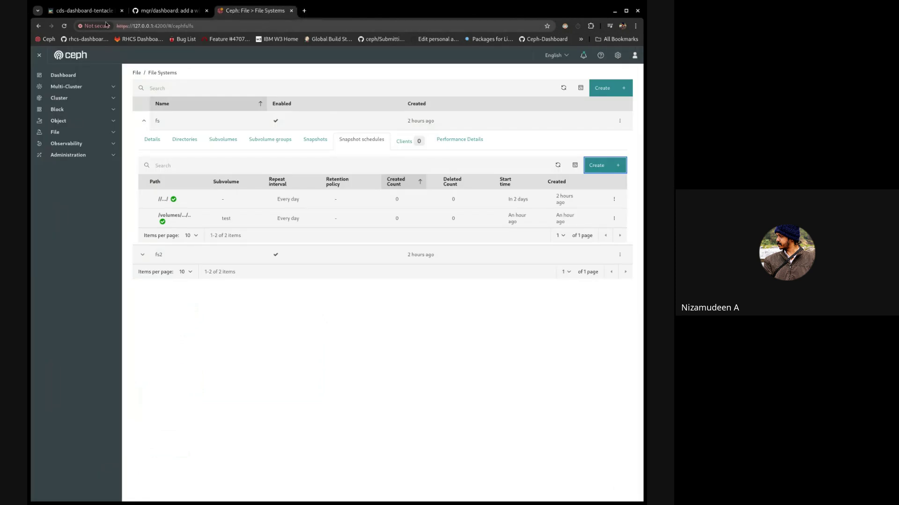
left_click(144, 121)
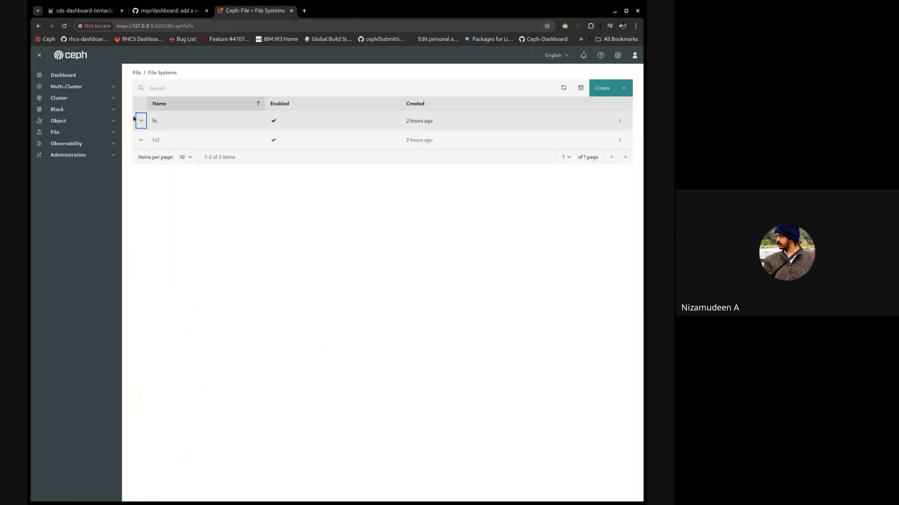
left_click(74, 76)
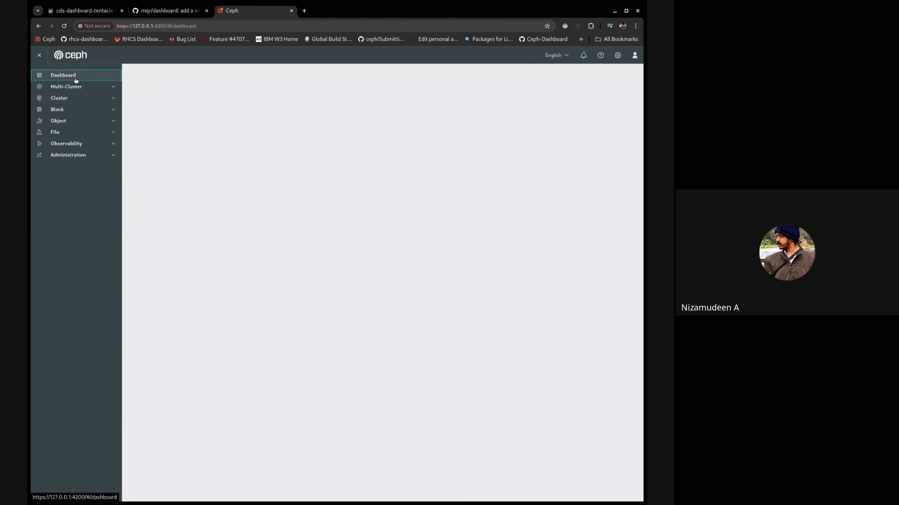
left_click(76, 87)
left_click(77, 110)
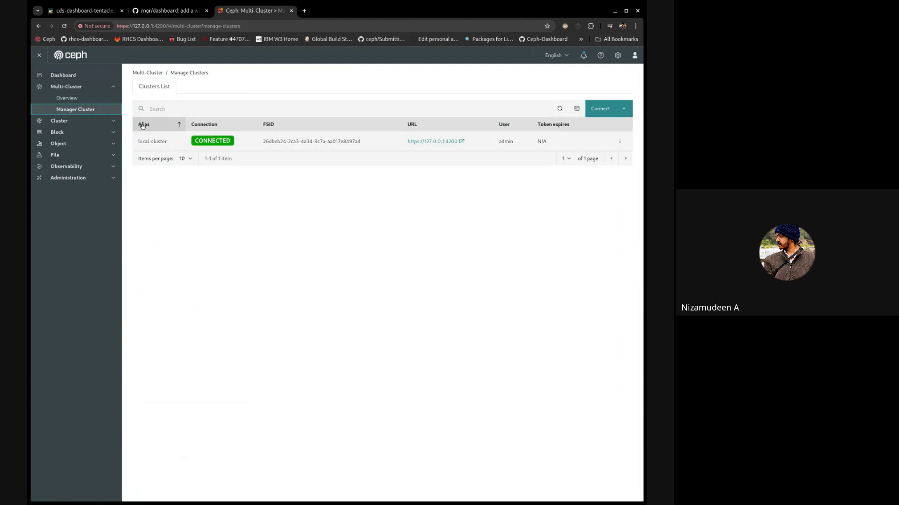
left_click(59, 121)
left_click(62, 132)
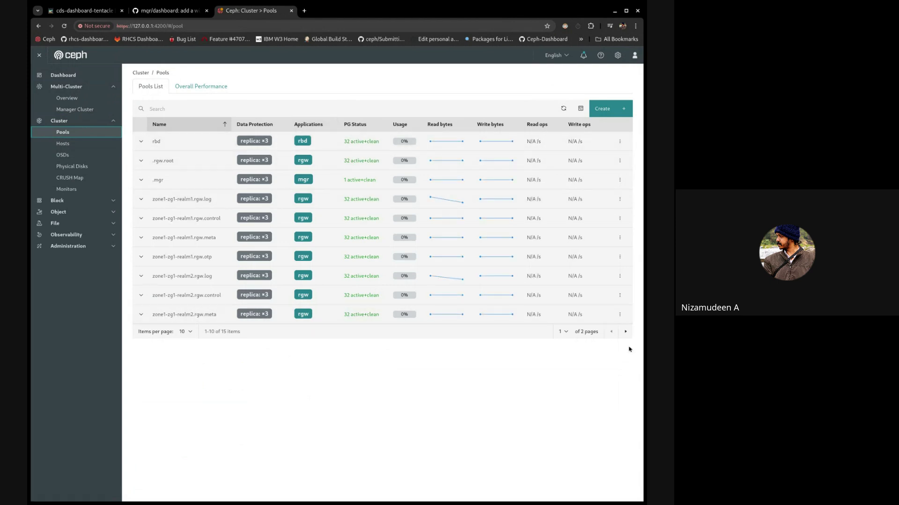
- Examine the Create Image form for block images and the Create File System form, cancelling both
left_click(74, 202)
left_click(65, 212)
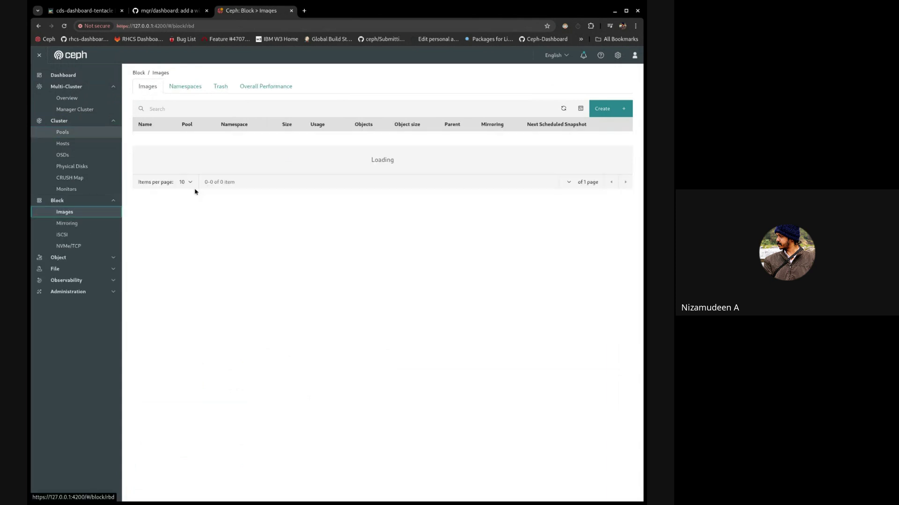
left_click(604, 110)
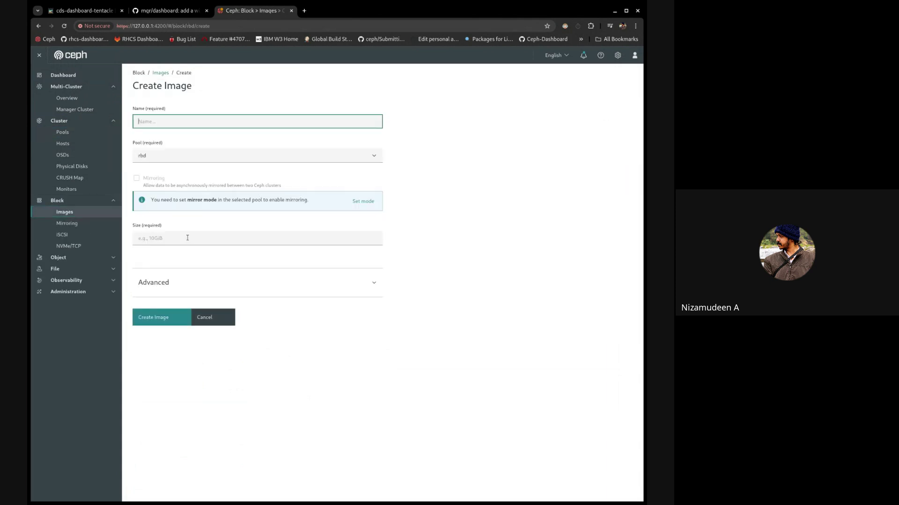
left_click(205, 317)
left_click(58, 268)
left_click(66, 281)
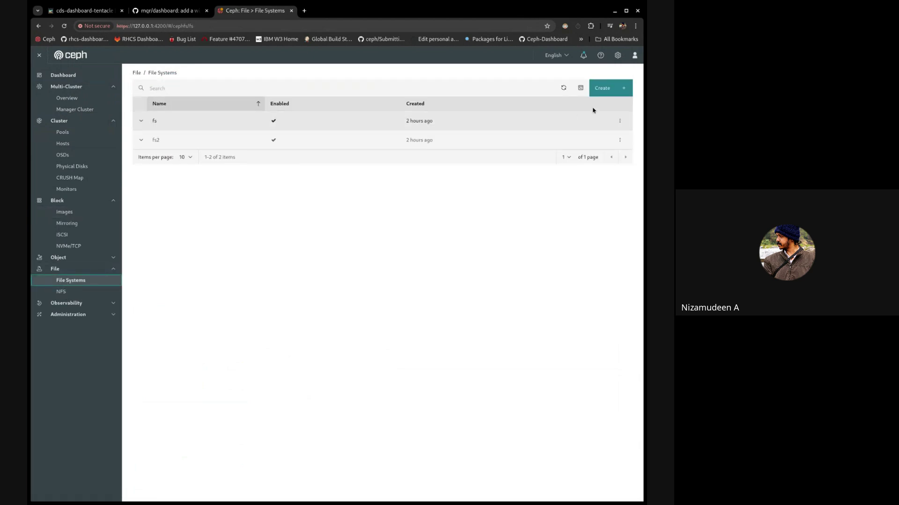
left_click(604, 88)
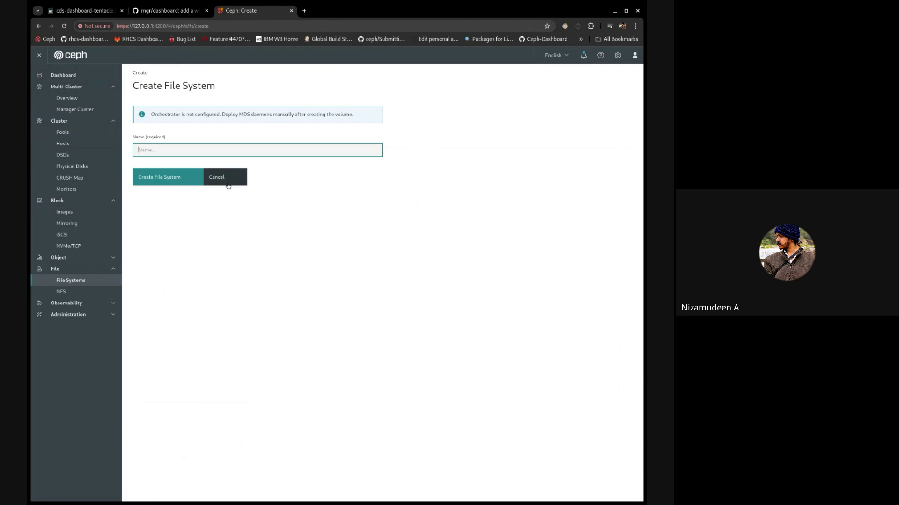
left_click(227, 186)
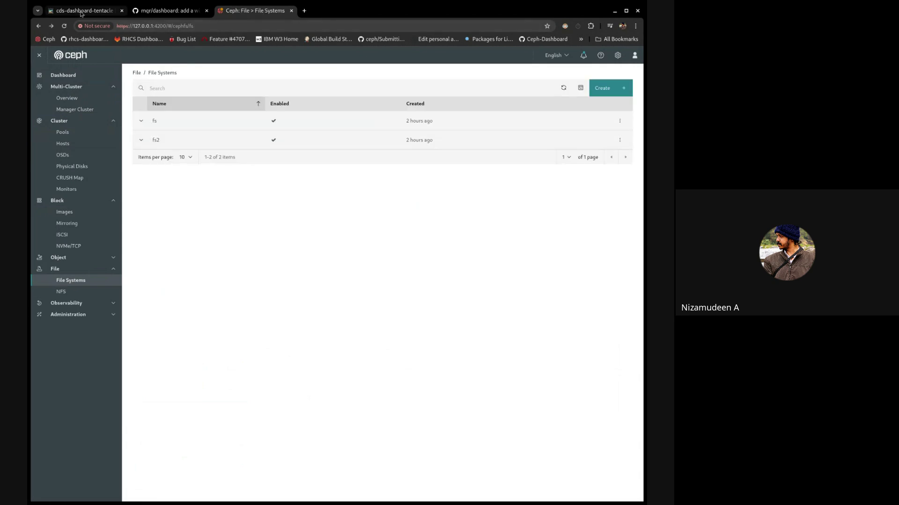
- Return to the planning pad and add the dashed note "Replace UI elements with the carbon" under Future of carbon
mouse_move(82, 16)
left_click(83, 11)
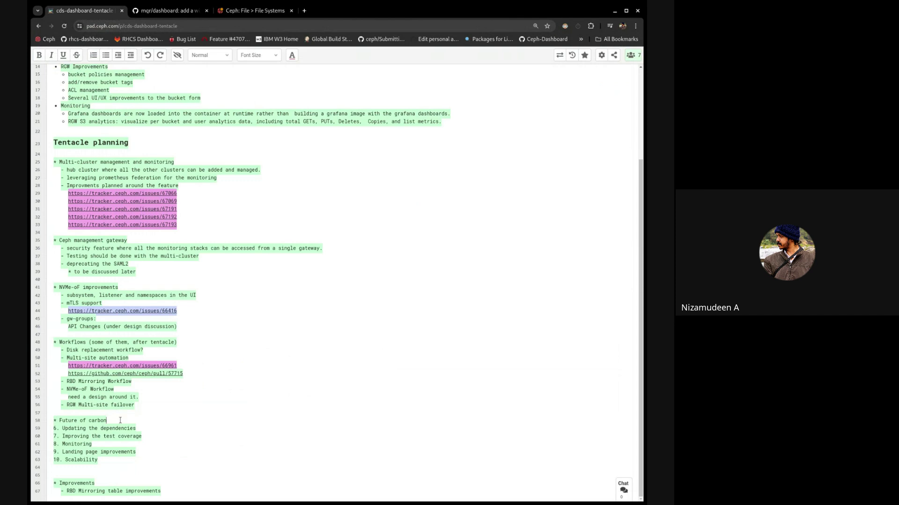
key("Return")
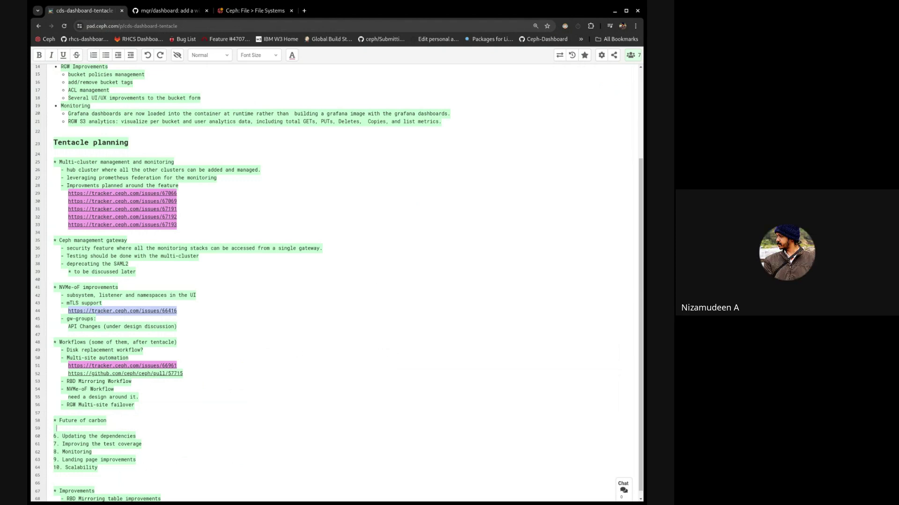
key("BackSpace")
type("- Replace UI elements with the carbon")
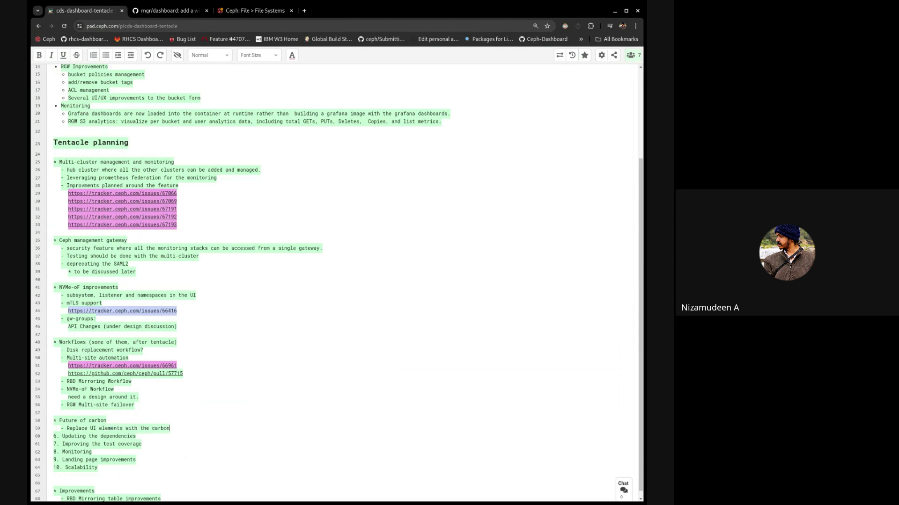
- Switch to the Ceph dashboard, look through the Tasks and Notifications list, and collapse the Cluster navigation group
left_click(250, 11)
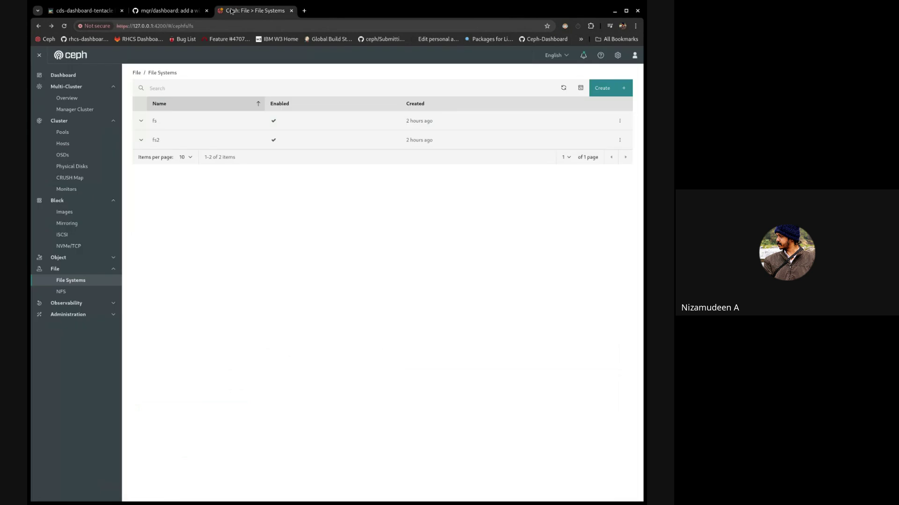
left_click(583, 56)
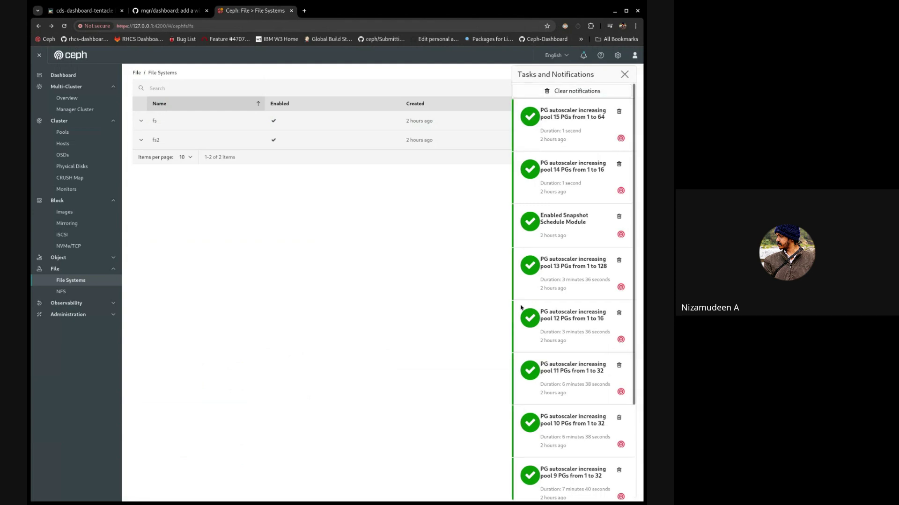
scroll(566, 421, "down", 3)
scroll(567, 422, "up", 3)
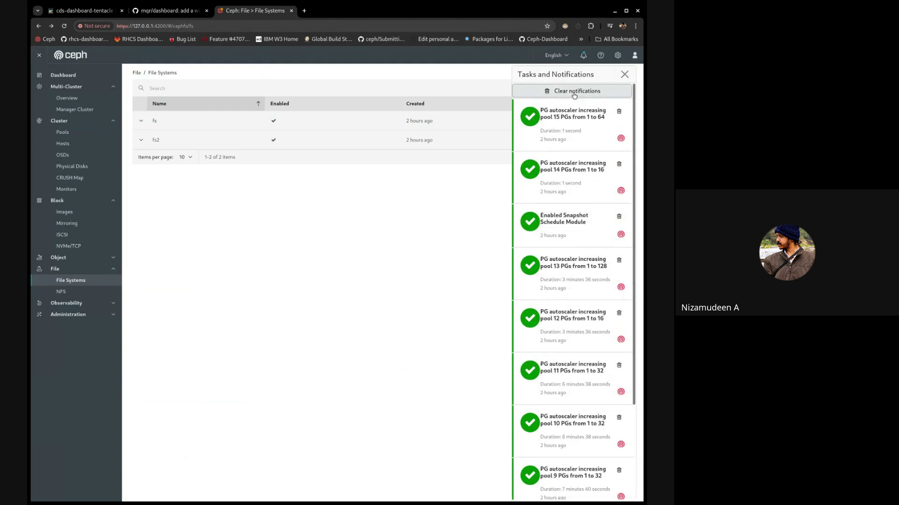
left_click(624, 74)
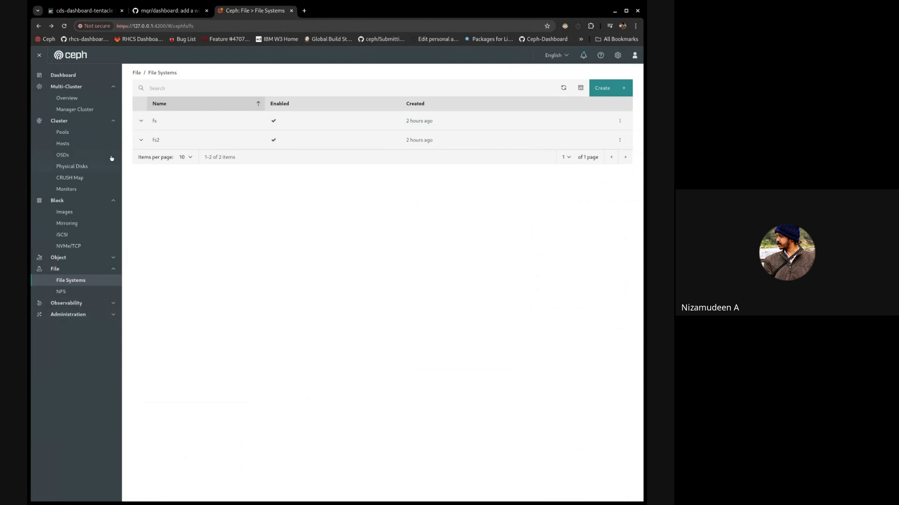
left_click(102, 125)
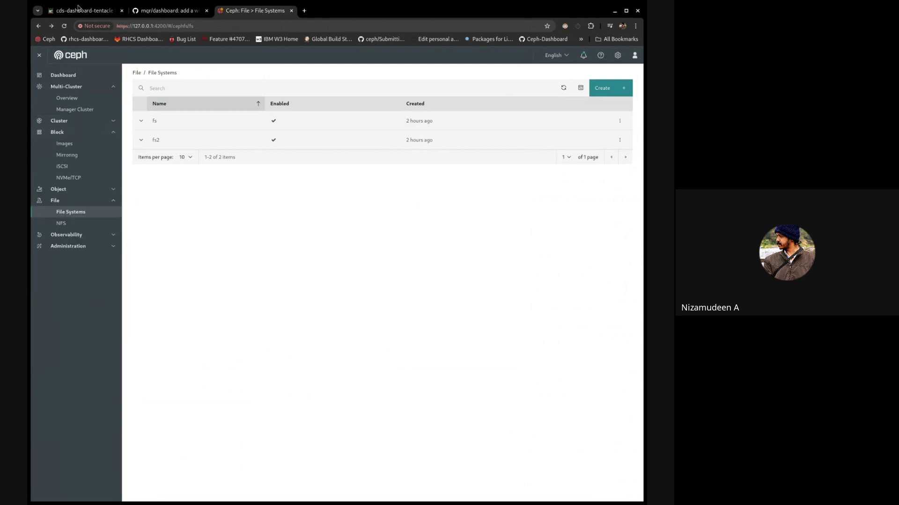
- Return to the planning pad and add the dashed note "Performance" below the UI elements note
left_click(78, 8)
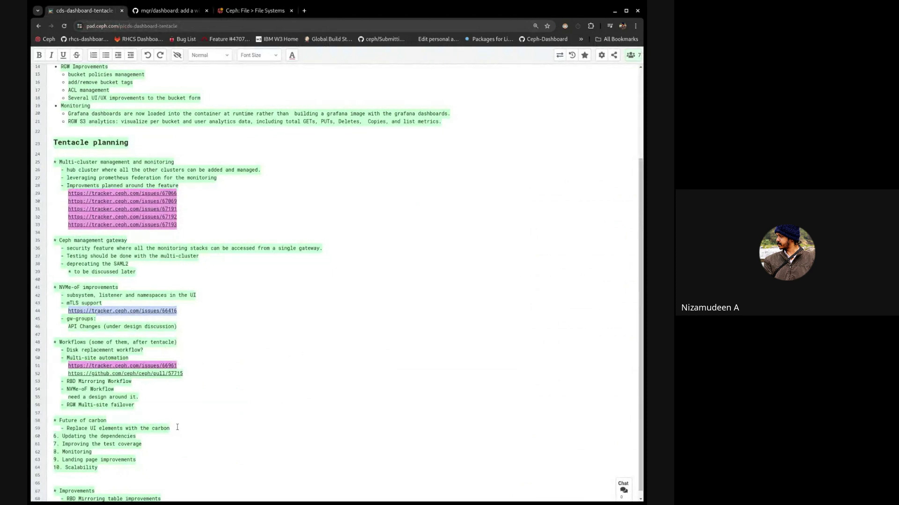
left_click(252, 11)
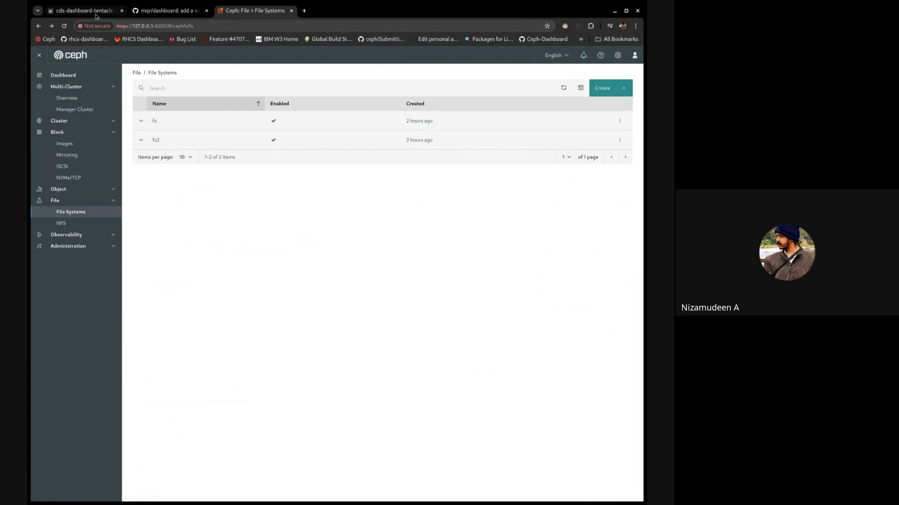
left_click(69, 10)
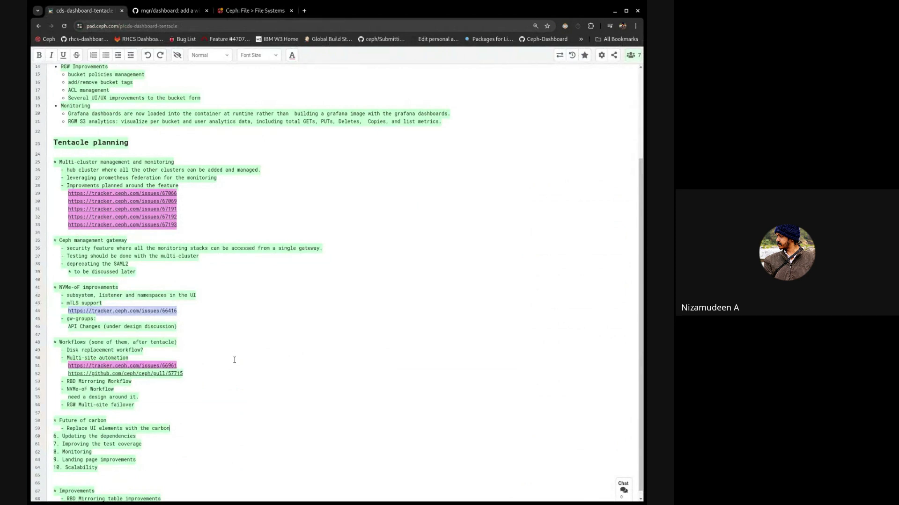
key("Return")
type("-")
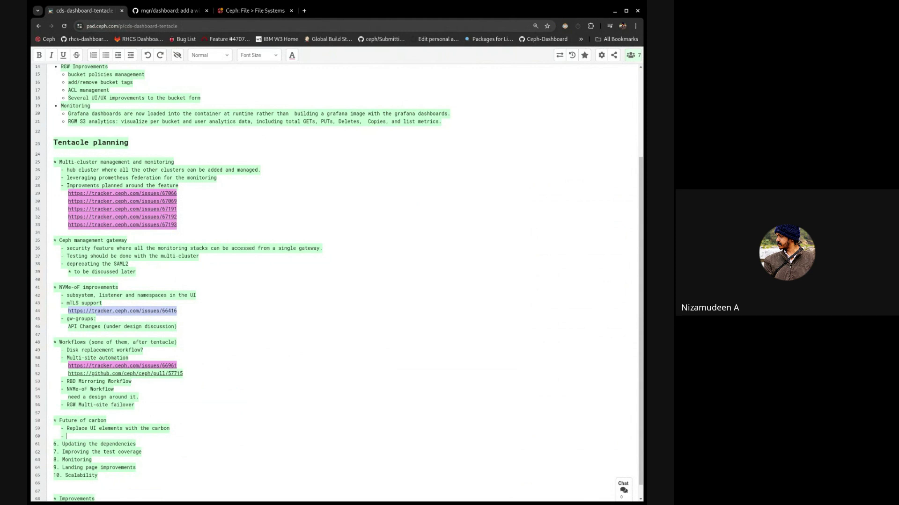
type(" Performance")
- Switch to the Ceph dashboard and collapse the File, Block and Multi-Cluster navigation groups
left_click(256, 11)
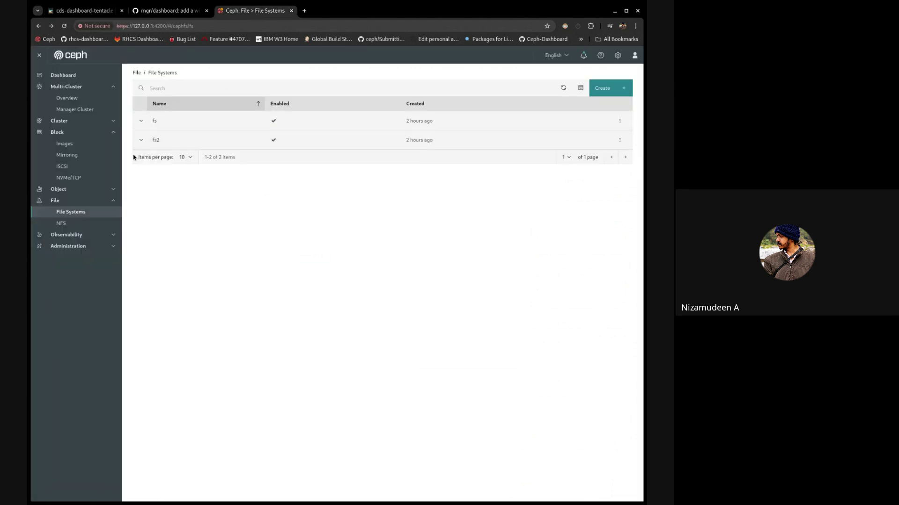
left_click(98, 13)
left_click(239, 10)
left_click(107, 202)
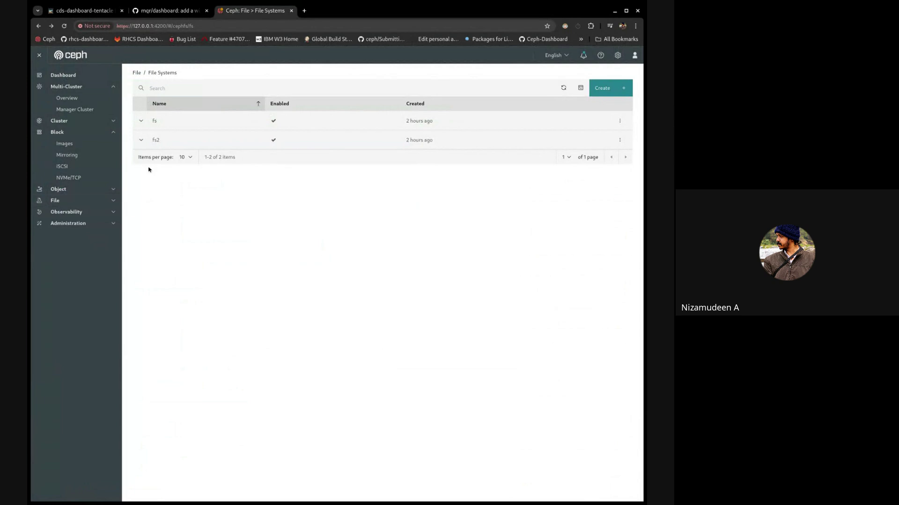
left_click(99, 133)
left_click(96, 87)
- Return to the planning pad and append "testing" to the Performance note under Future of carbon
left_click(81, 10)
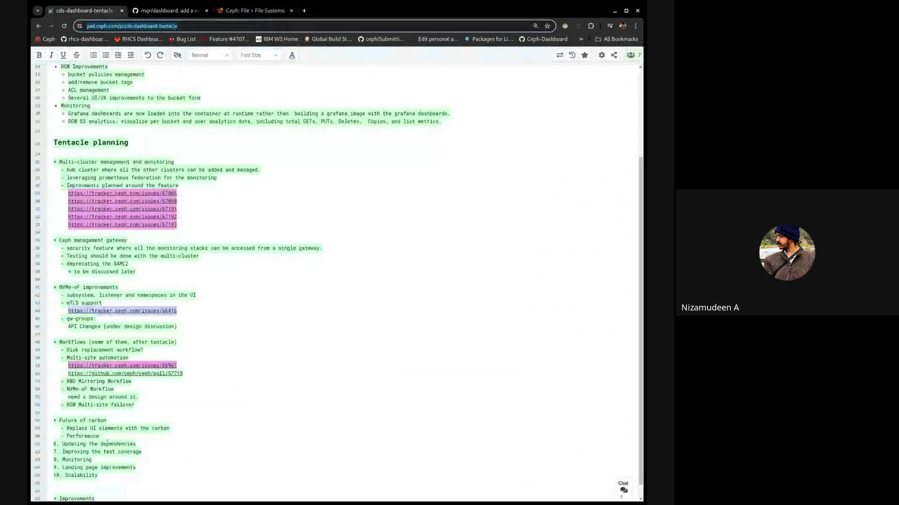
type("testing")
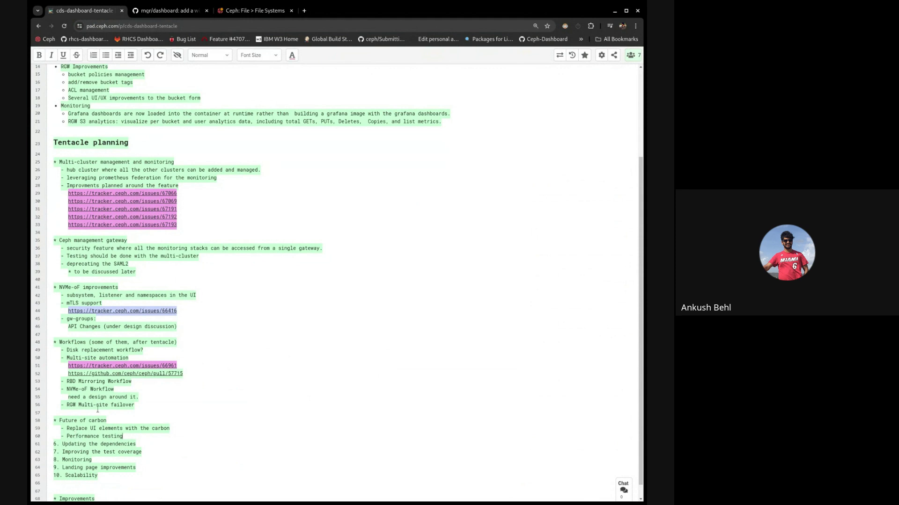
left_click(64, 412)
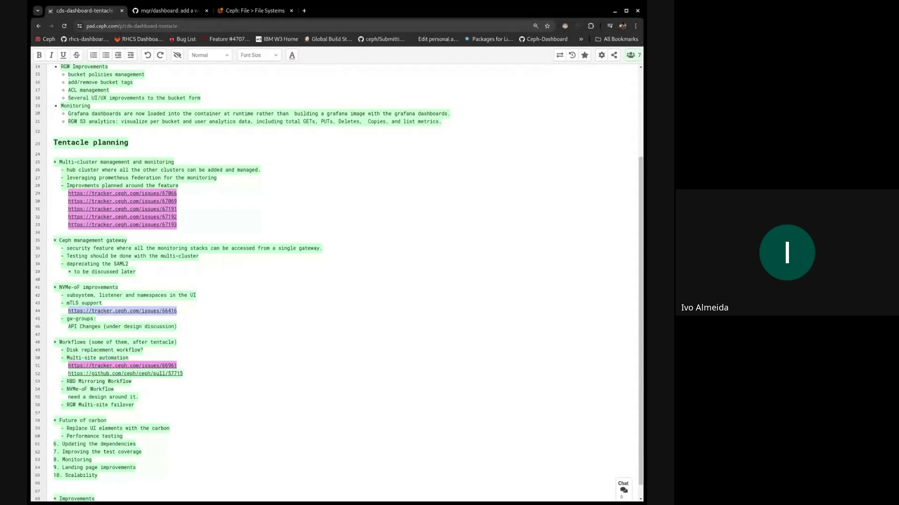
- Add the dashed note "Future designs should be based on carbon" below Performance testing
left_click(140, 436)
key("Return")
type("- Future designs ba")
key("BackSpace")
key("BackSpace")
type("should be v")
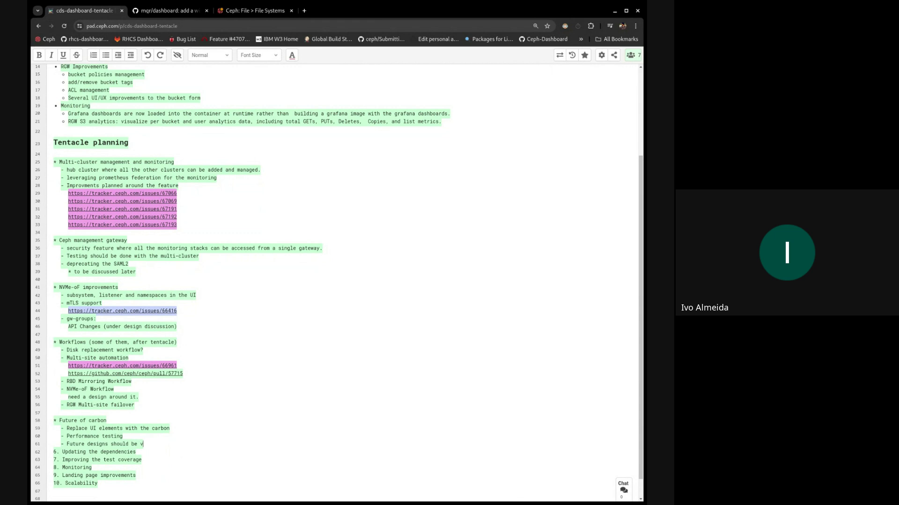
key("BackSpace")
type("based on carbon")
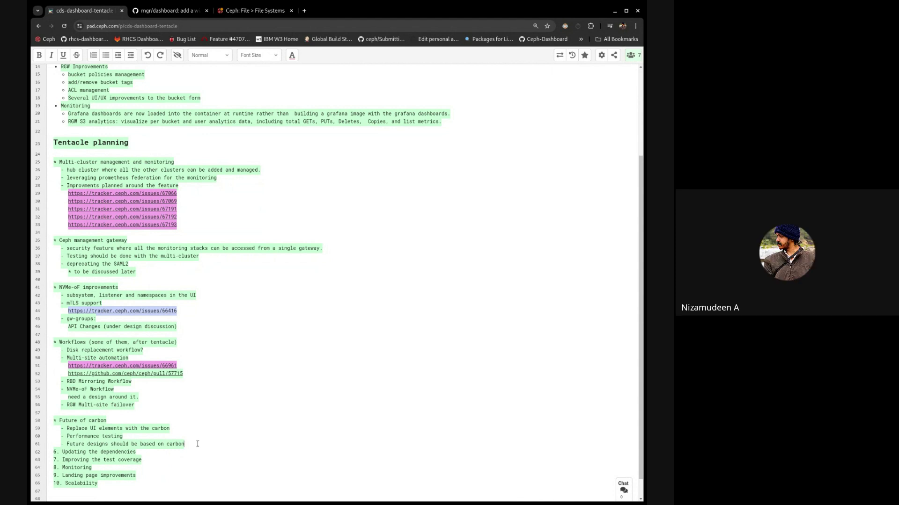
- Insert a blank line after the Future of carbon notes and replace the number before "Updating the dependencies" with an asterisk
scroll(197, 415, "down", 1)
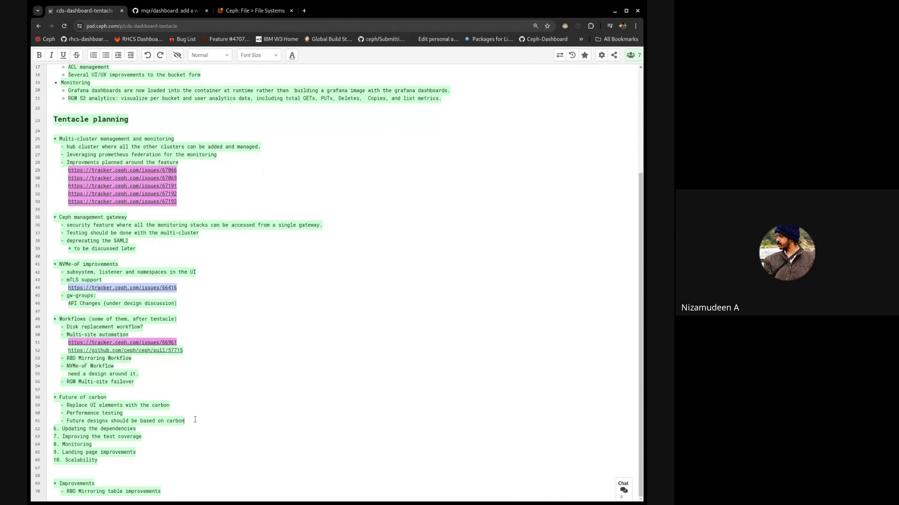
key("Return")
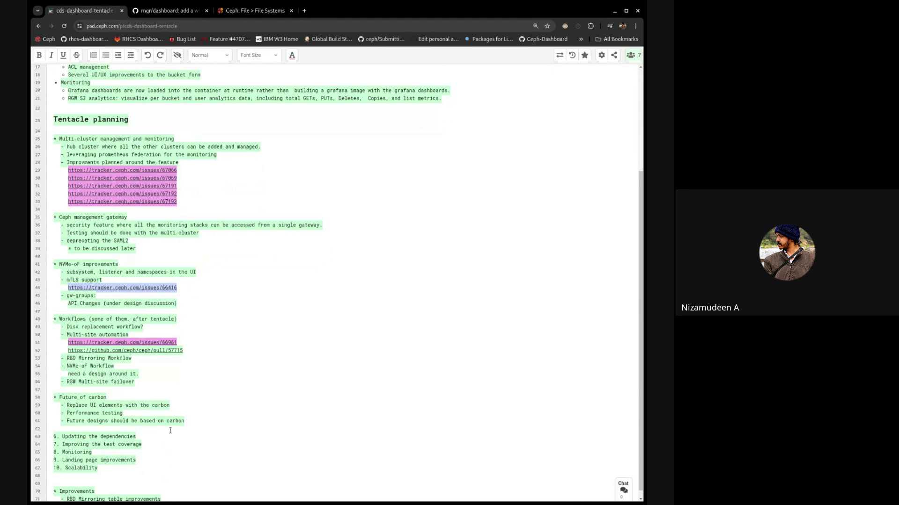
left_click_drag(60, 437, 49, 438)
type("*")
- Add the dashed note "still in angular 15" under Updating the dependencies, followed by two empty lines
key("Return")
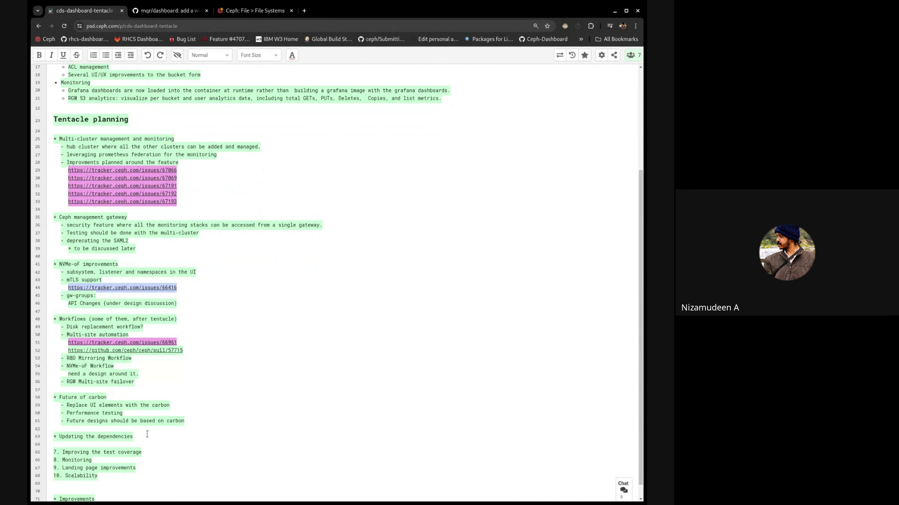
type("- still in angular 15")
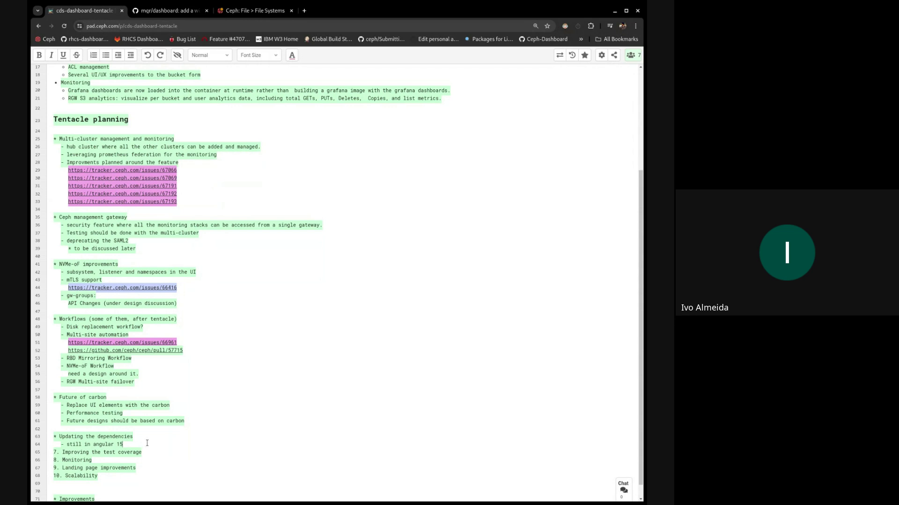
key("Return")
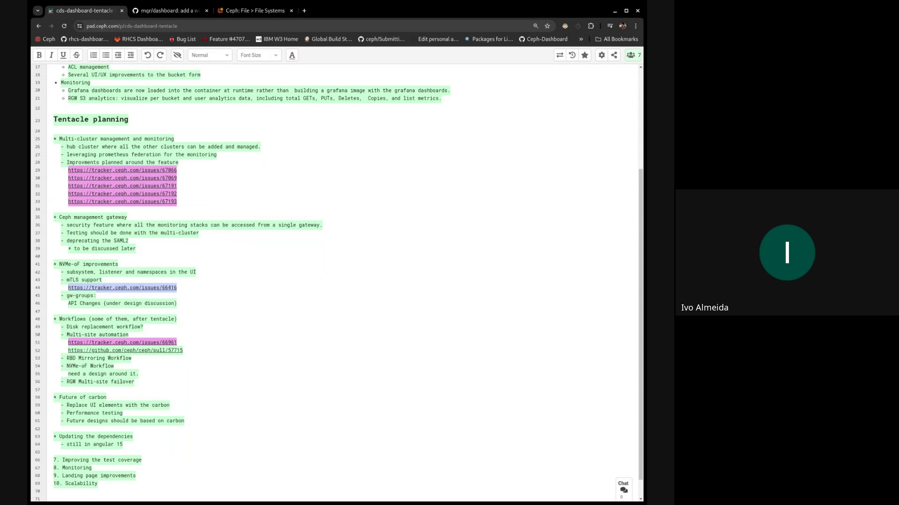
key("Return")
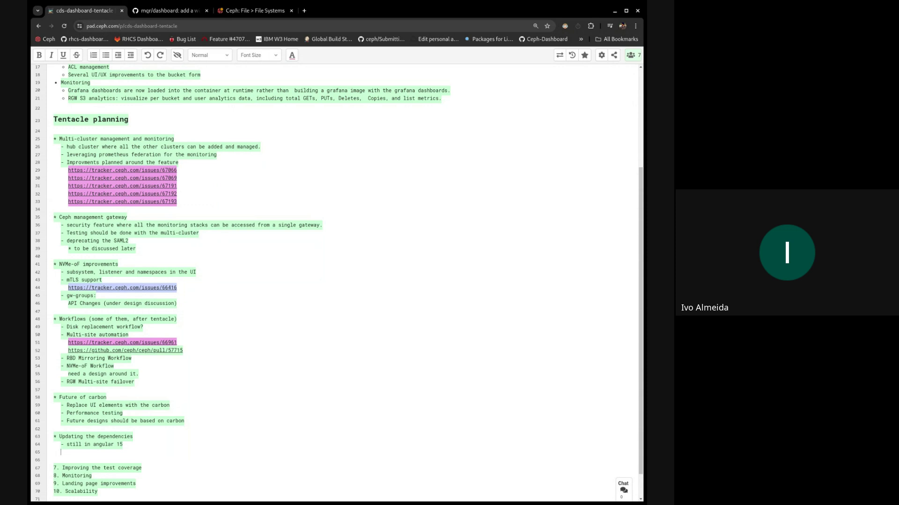
- Add the dashed note "plan is top upgrade to a version that has an active support" below "still in angular 15"
type("- plan is top ug")
type("grade to")
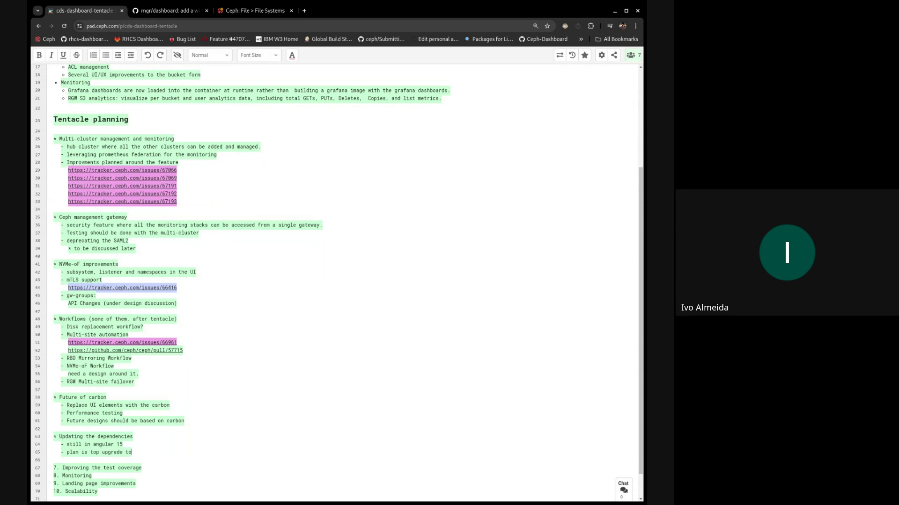
type(" a version that has an active support")
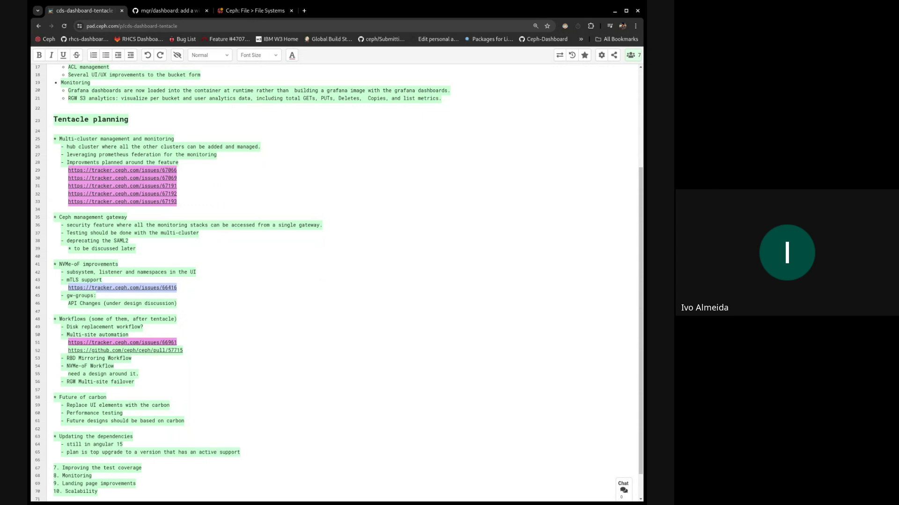
left_click(134, 443)
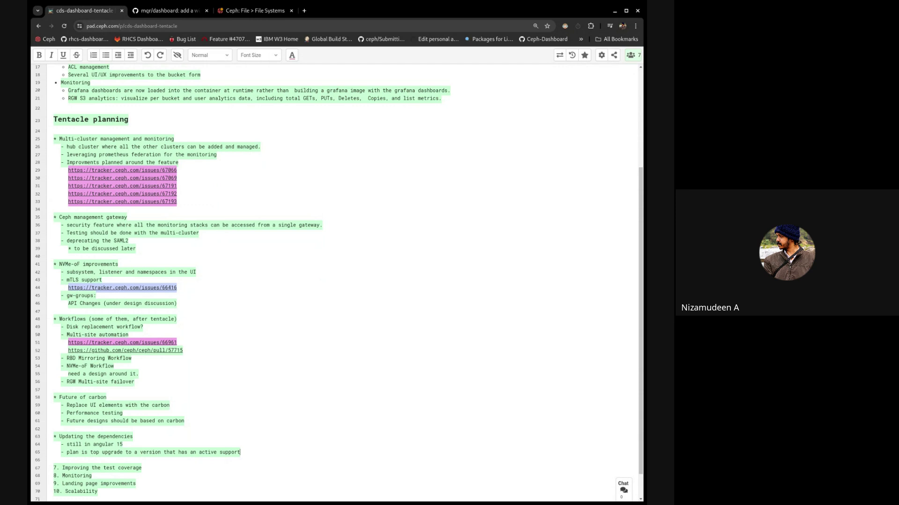
key("Return")
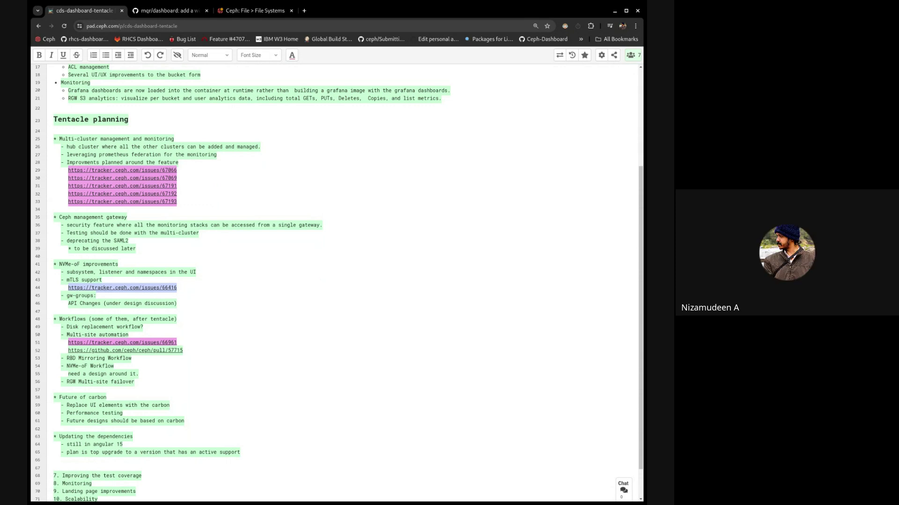
key("BackSpace")
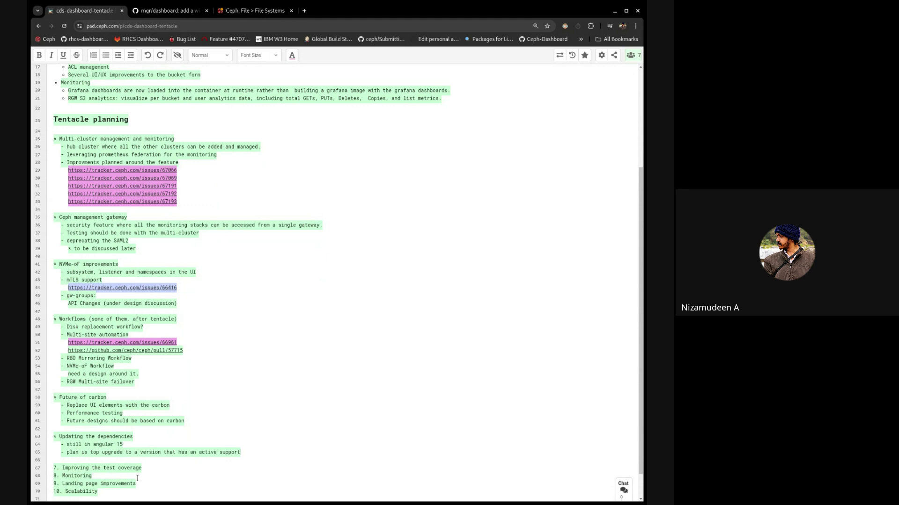
- Move "Monitoring" out of numbered item 8 into a new asterisk heading below the Updating the dependencies notes
scroll(137, 478, "down", 1)
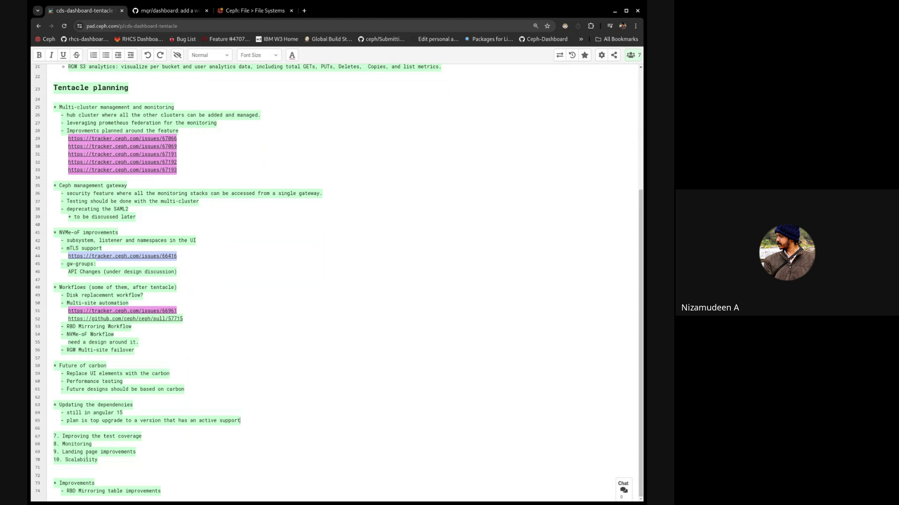
left_click(145, 445)
double_click(62, 446)
key("ctrl+x")
left_click(258, 421)
key("Return")
key("Return")
type("*")
key("ctrl+v")
key("Return")
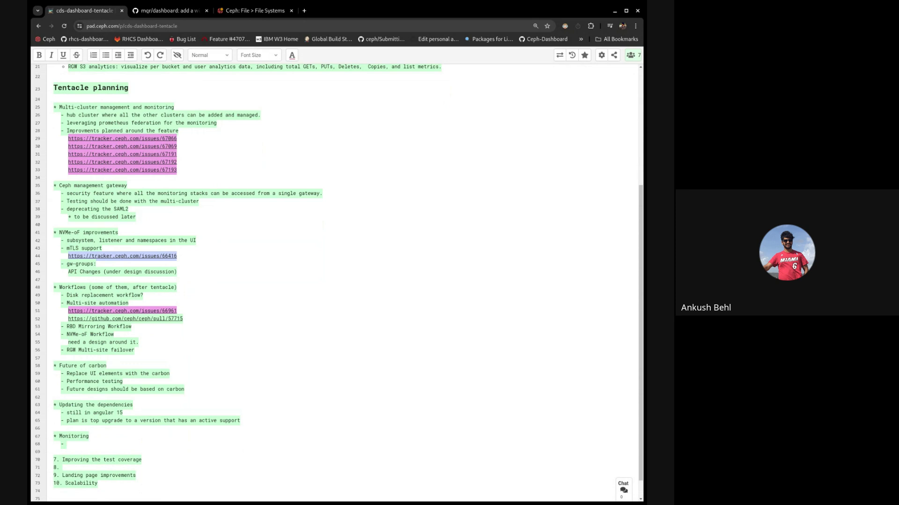
- Fill in the first dashed note under Monitoring with "multi-cluster grafana dashboard"
type("multi-cluster grafana d")
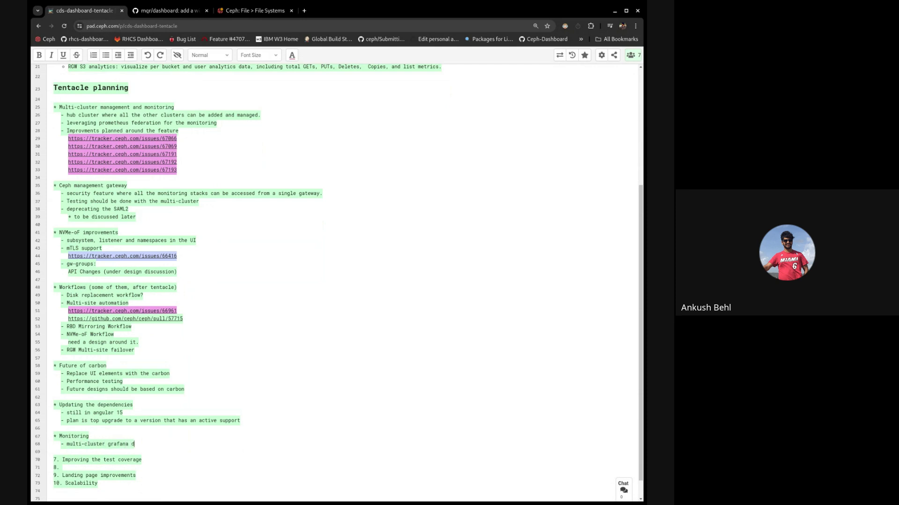
type("ashboard")
key("Return")
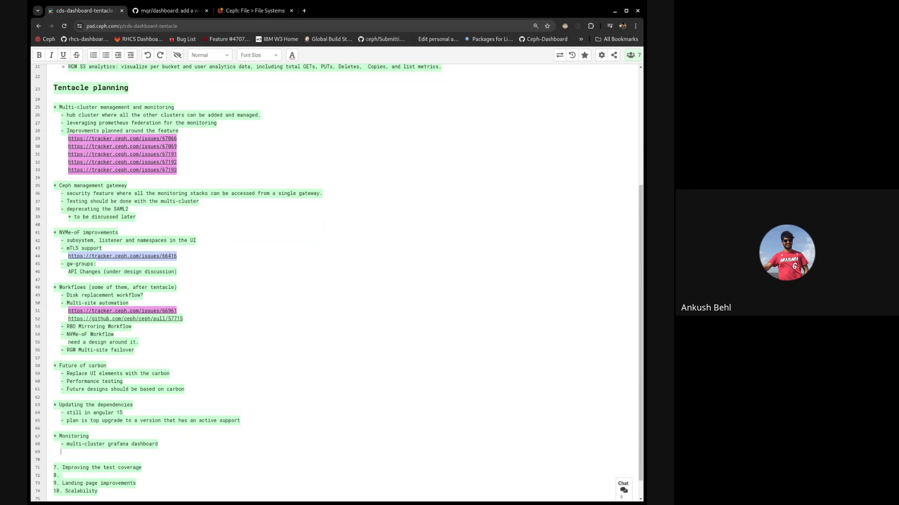
- Add the Monitoring note "improvements over rgw/s3 anayltics:" with the indented line "around multi-site to improve visualization" beneath it
type("-")
scroll(267, 284, "down", 1)
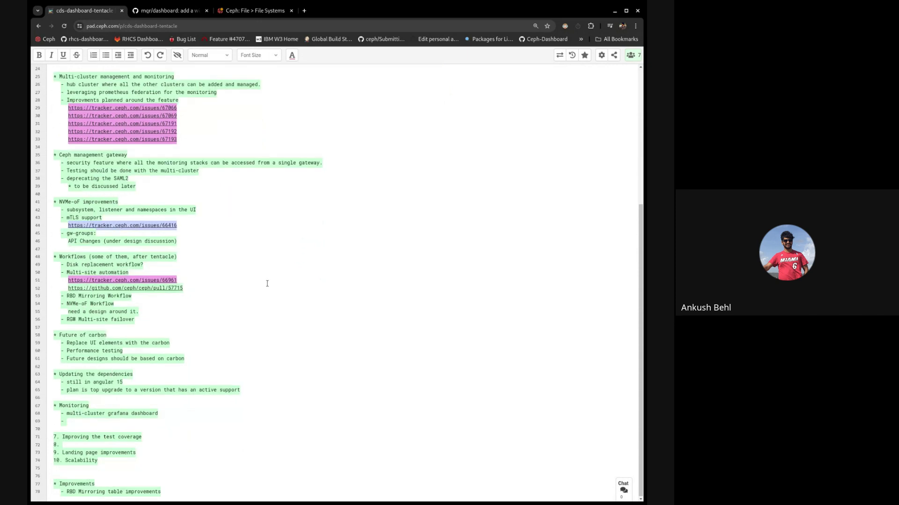
type("im")
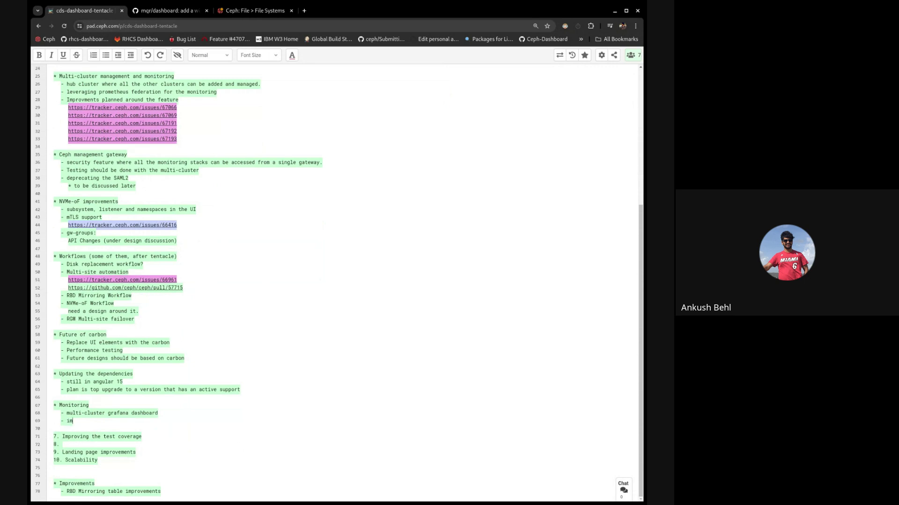
type("provements over rgw/s3 anaya")
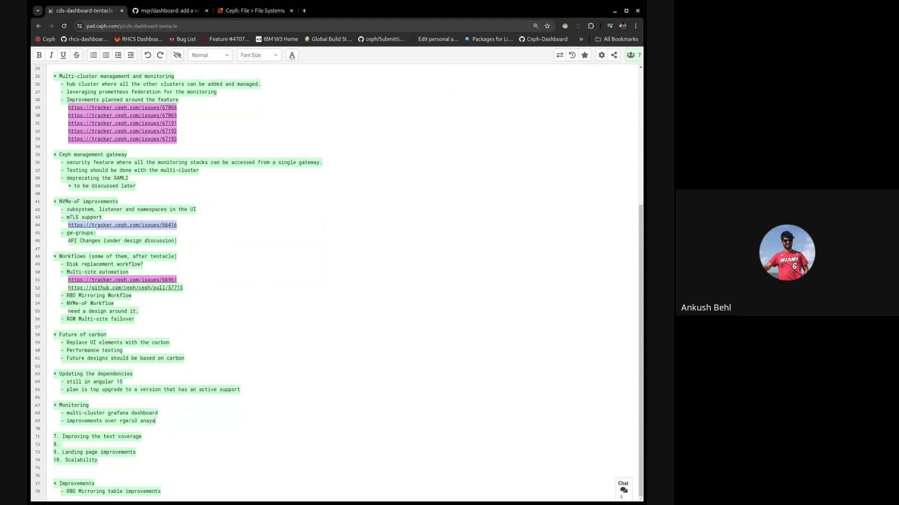
key("BackSpace")
type("ltics.")
key("BackSpace")
type(",")
key("BackSpace")
type(":")
key("Return")
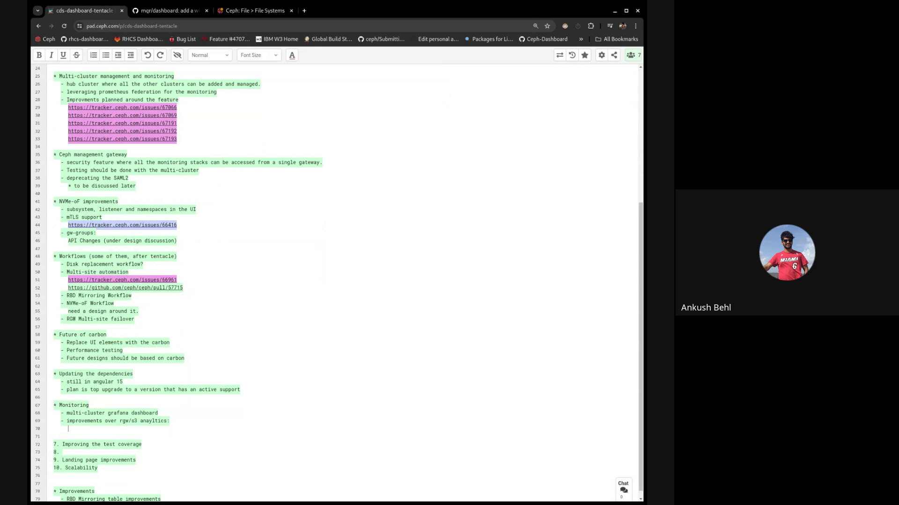
type("around multi-site to i")
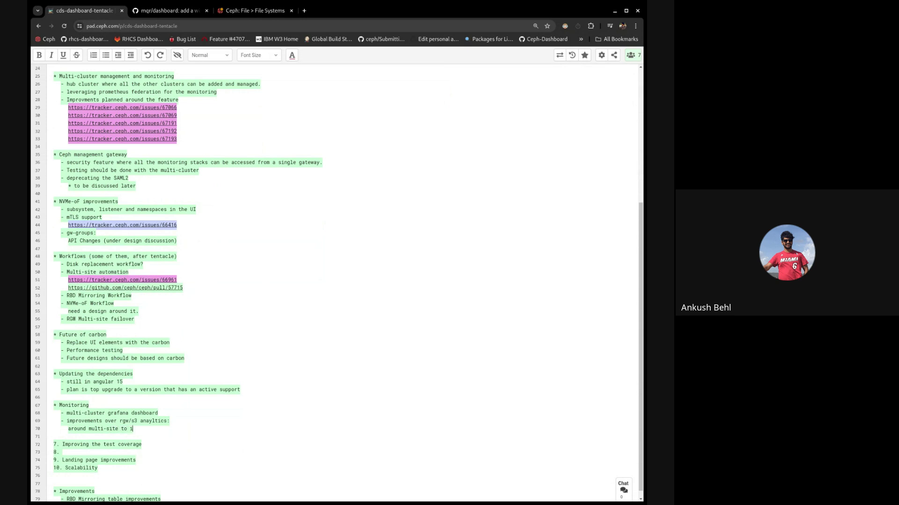
type("mprove visualization")
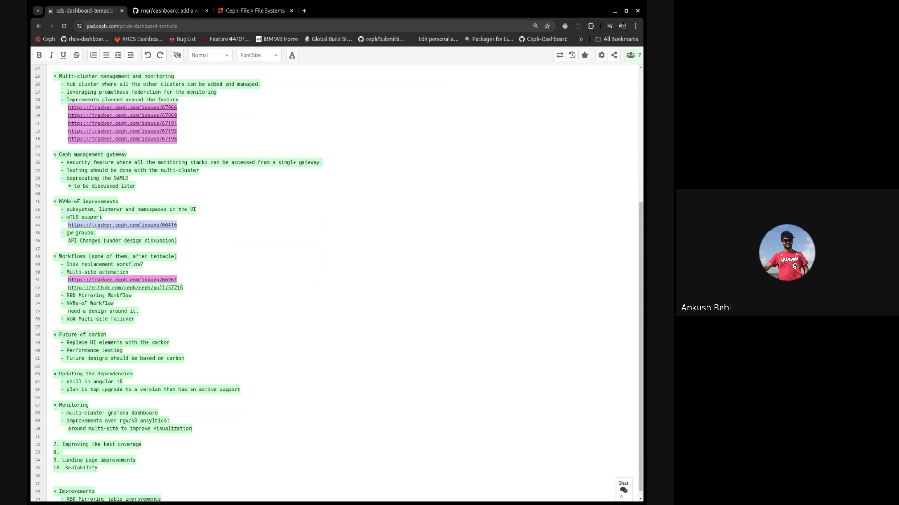
- Add the dashed Monitoring note "cluster ids in alerts and metrics for better multi-cluster support"
key("Return")
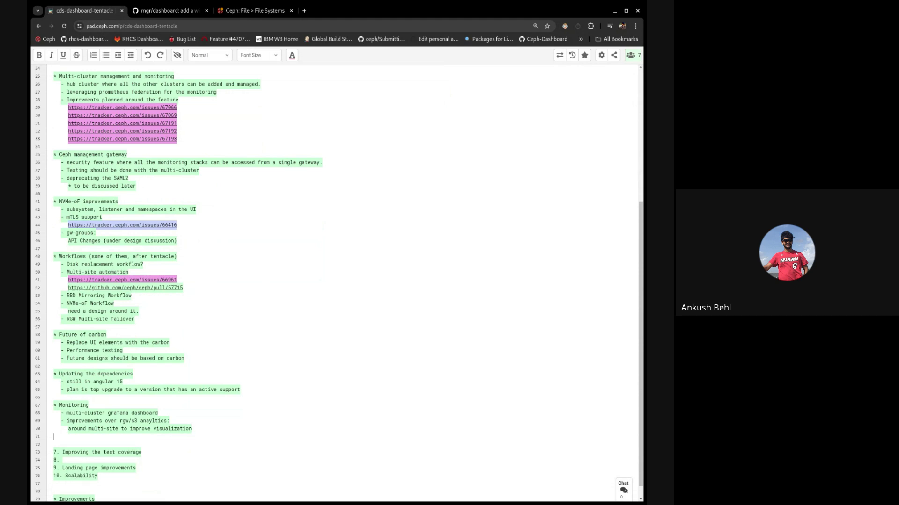
type("-")
type("clust")
type("ids in alertmanage")
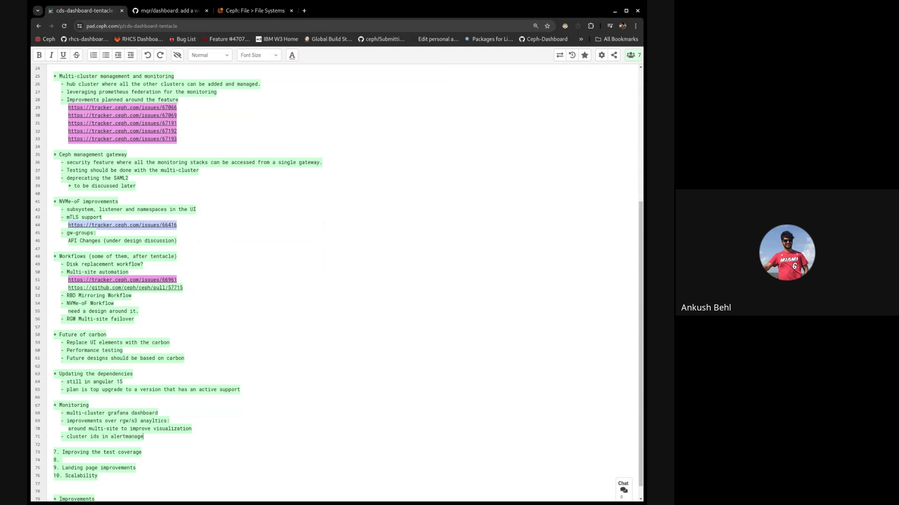
key("BackSpace")
key("BackSpace")
key("BackSpace")
key("BackSpace")
key("BackSpace")
key("BackSpace")
type("s and ")
type("pr")
key("BackSpace")
key("BackSpace")
type("metrics")
type("for better multi-")
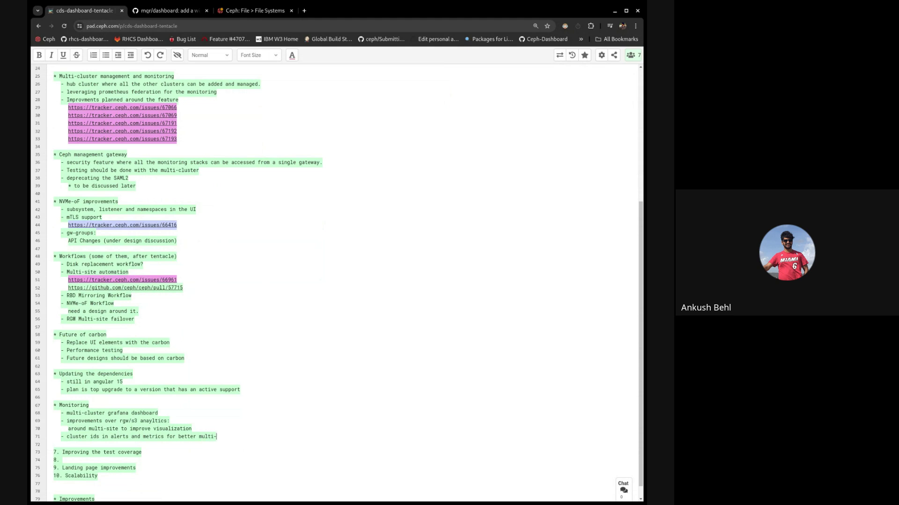
type("cluster support")
- Add the dashed note "grafana query refactoring.." at the end of the Monitoring list
scroll(196, 384, "down", 1)
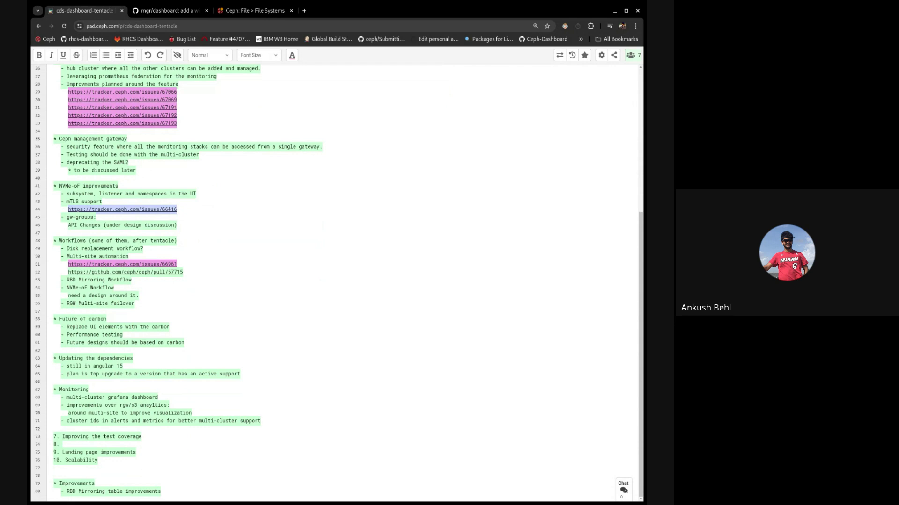
key("Return")
type("-")
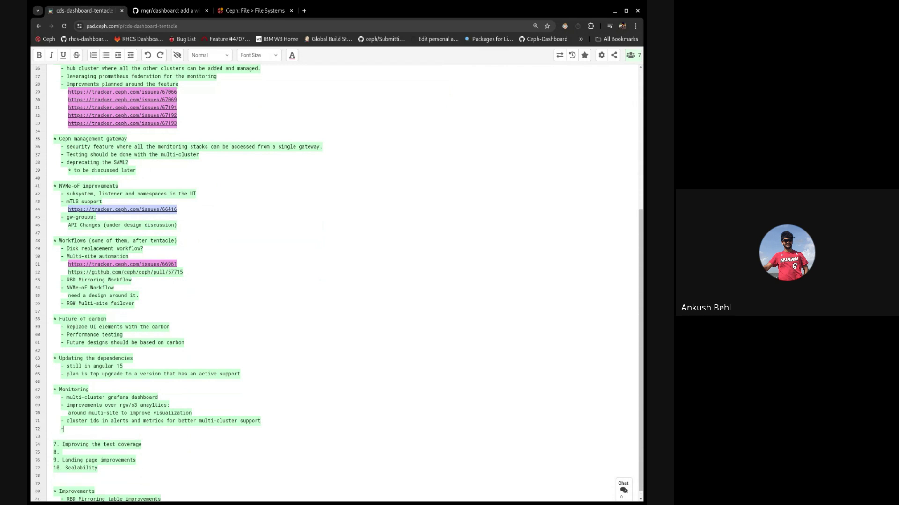
type(" grafana query refactoring")
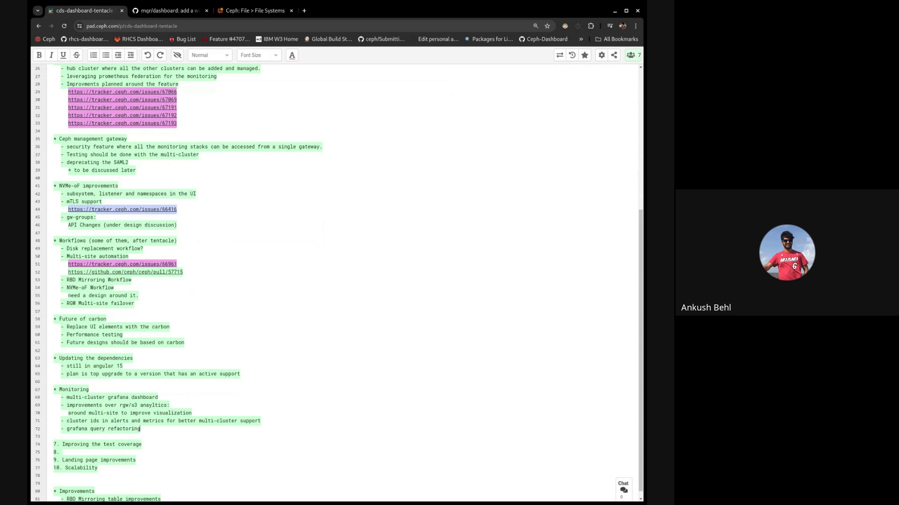
type("..")
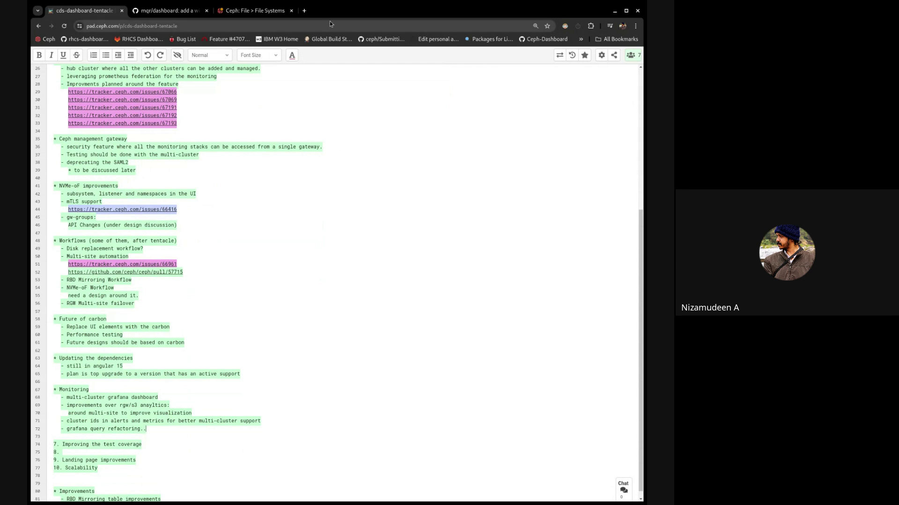
- Search Google for "grafana 11 release date" in a new browser tab and open Grafana's blog post on the Grafana 11 release
left_click(304, 10)
type("grafana 11 release date")
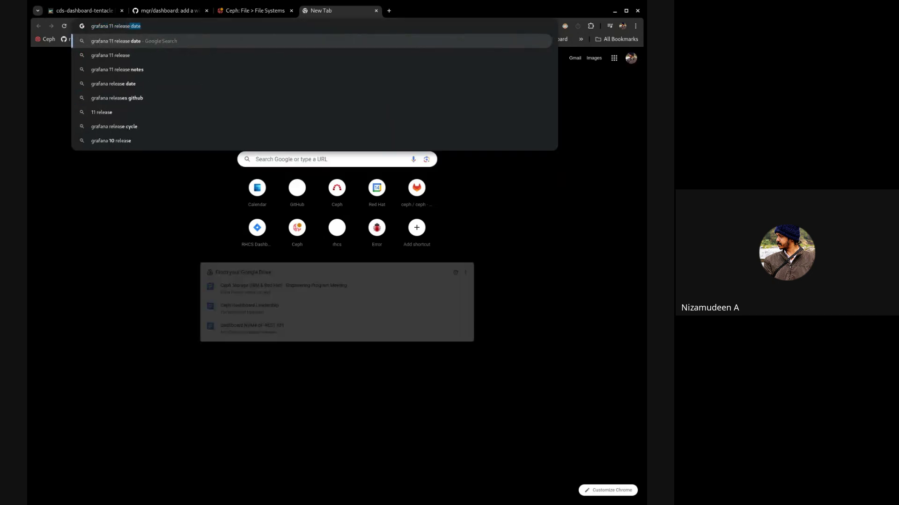
key("Return")
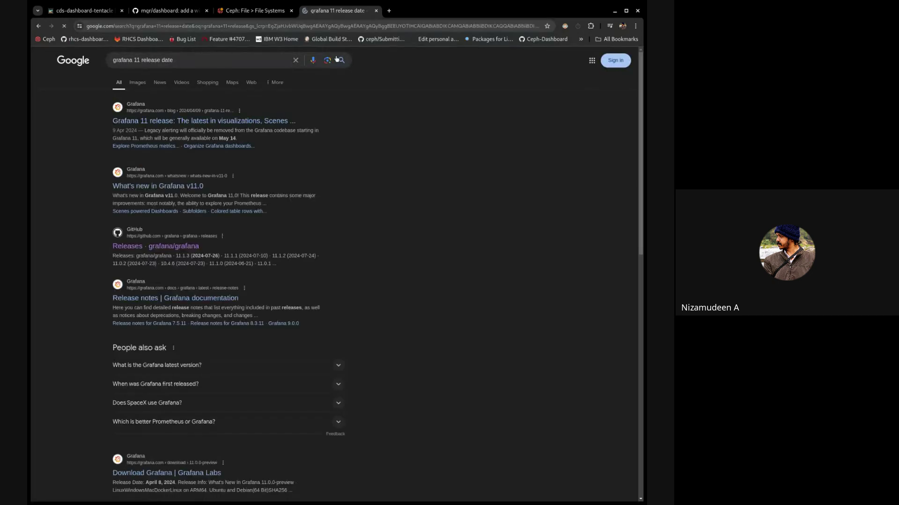
left_click(225, 121)
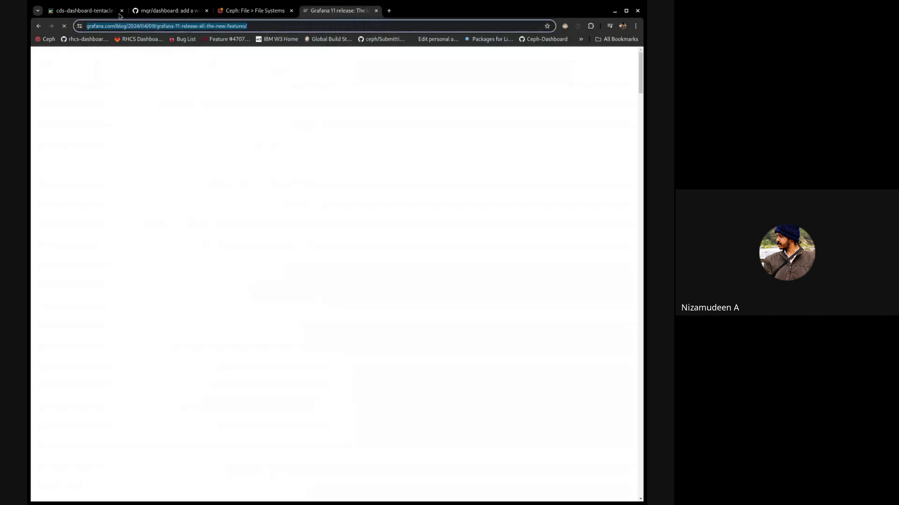
- Return to the planning pad and add the dashed Monitoring note "grafana 11 release" with the blog post's URL on the line below
left_click(118, 14)
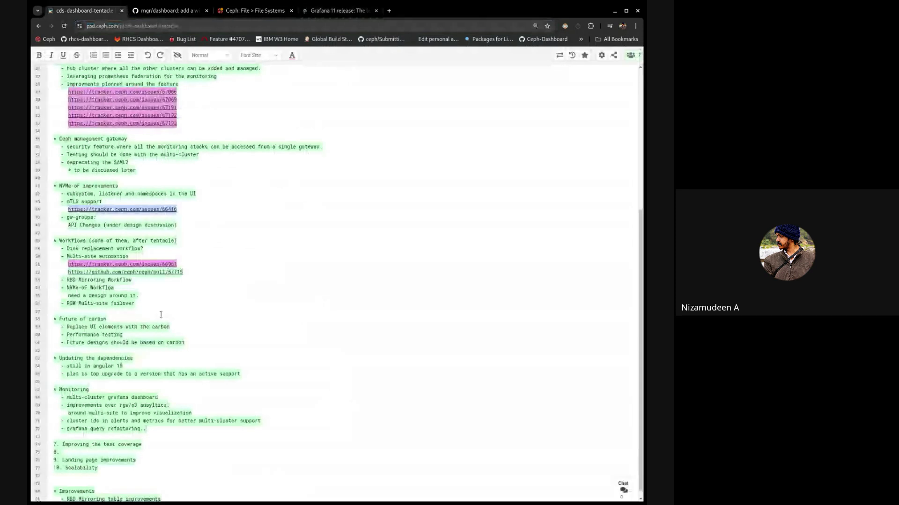
key("Return")
type("https://grafana.com/blog/2024/04/09/grafana-11-release-all-the-new-features/")
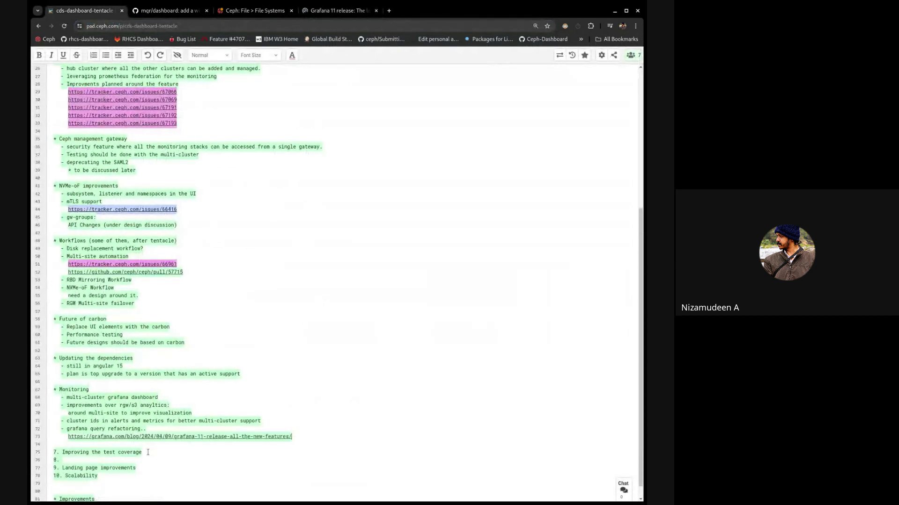
key("ctrl+z")
type("-")
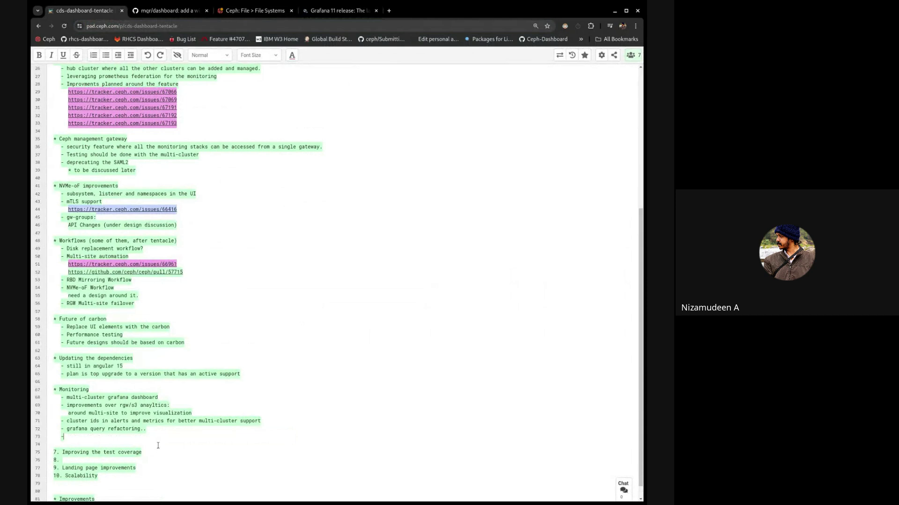
type(" grafana 11 release")
key("Return")
type("https://grafana.com/blog/2024/04/09/grafana-11-release-all-the-new-features/")
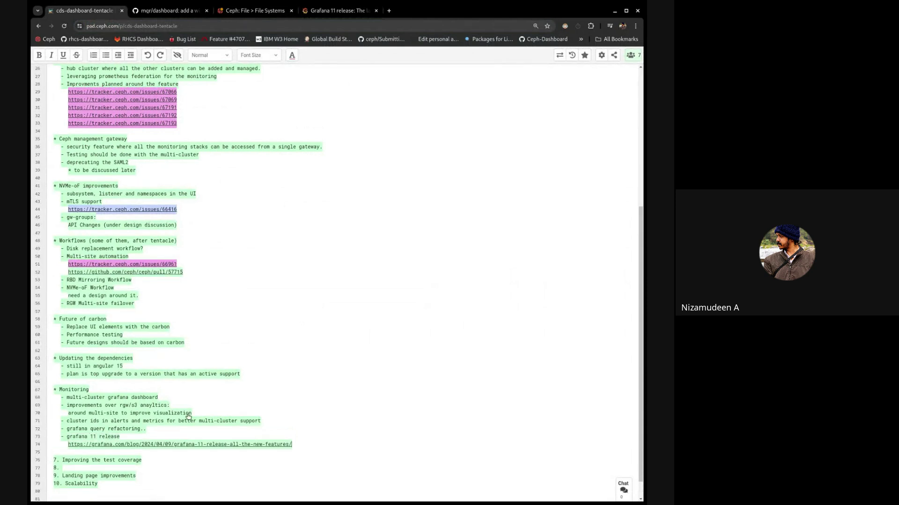
- Look through the Grafana 11 release blog post's new features, and return to the planning pad
left_click(340, 10)
scroll(258, 234, "down", 15)
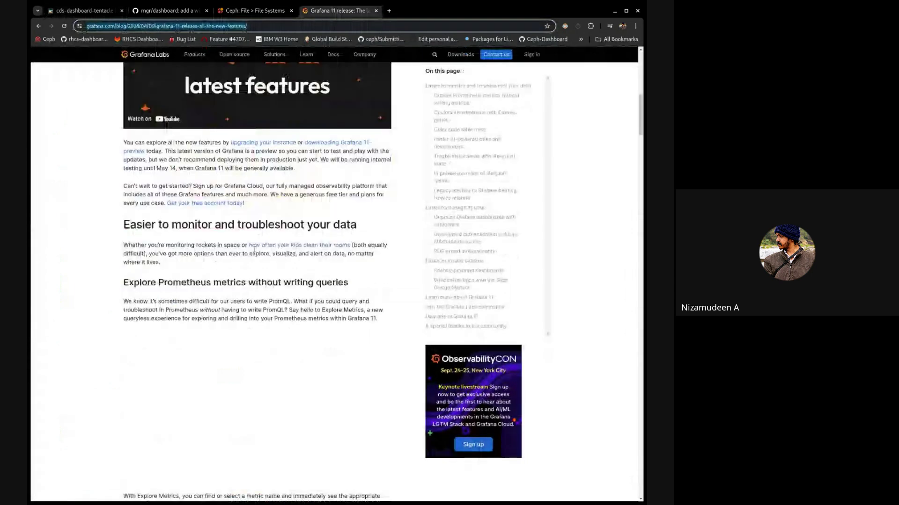
key("ctrl+1")
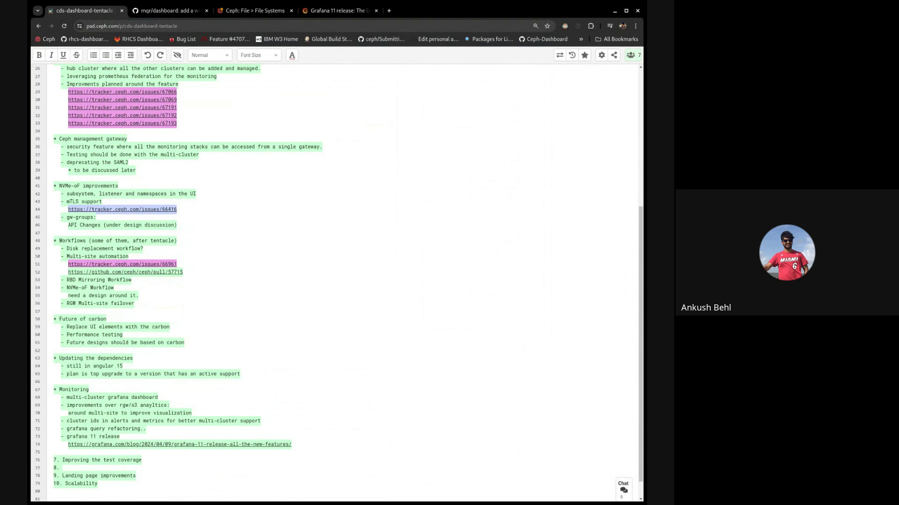
- Add the asterisk heading "RGW granular bucket replication" below the Monitoring notes, separated by a blank line and followed by an empty line
scroll(158, 339, "down", 1)
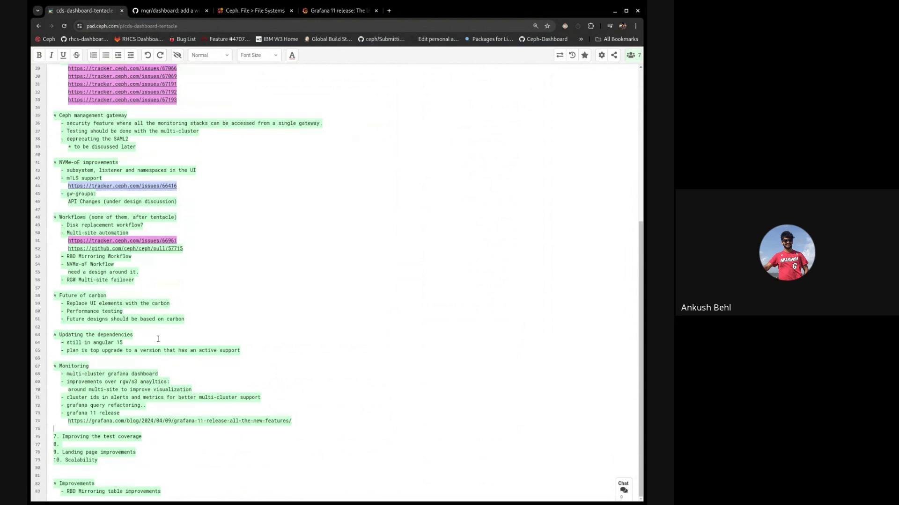
key("Return")
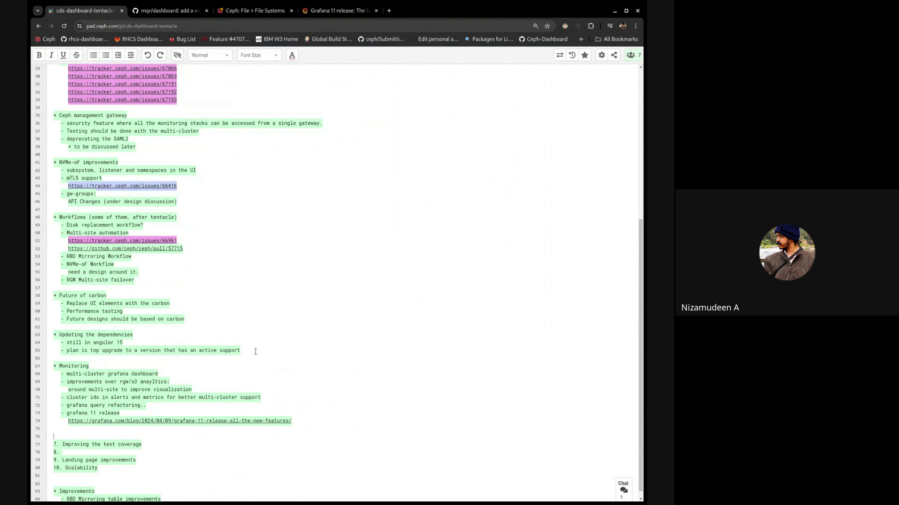
type("* RGW granular bucket replication")
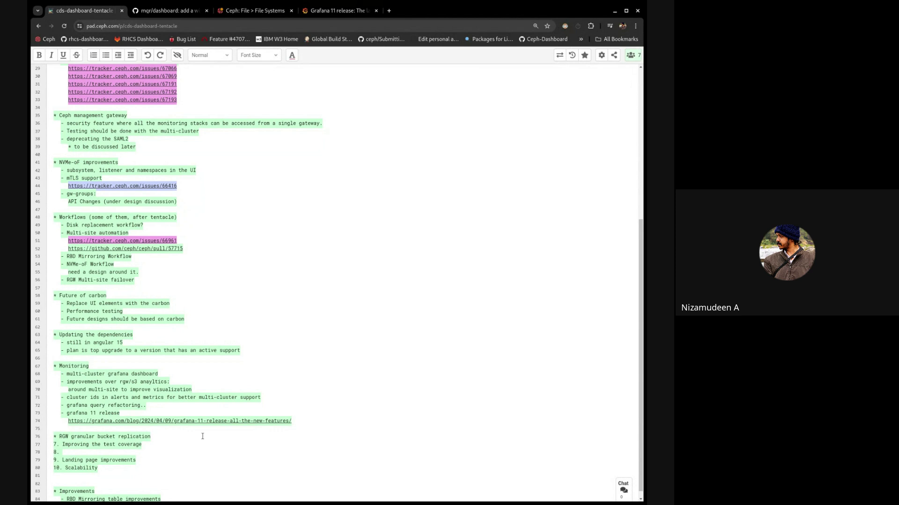
key("Return")
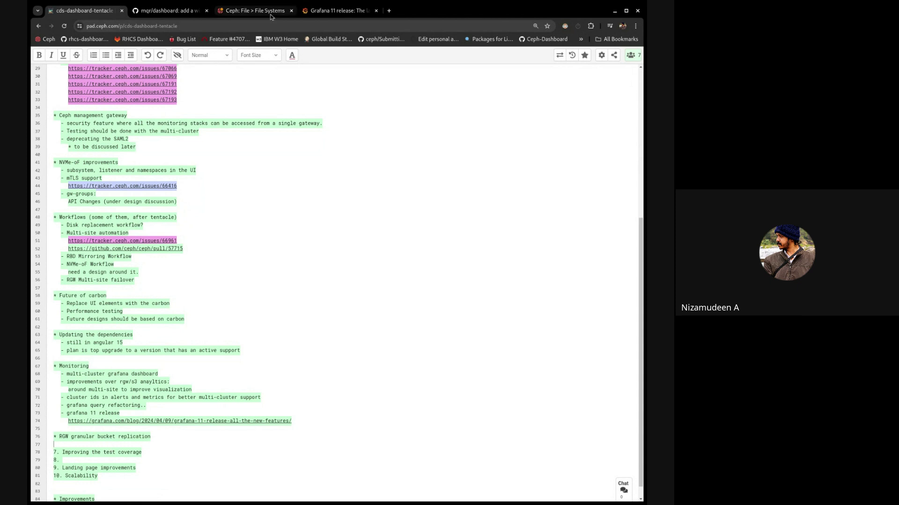
- Switch to the Ceph dashboard, open the object storage buckets list, and bring up the bucket creation form's Replication section
left_click(253, 10)
left_click(79, 143)
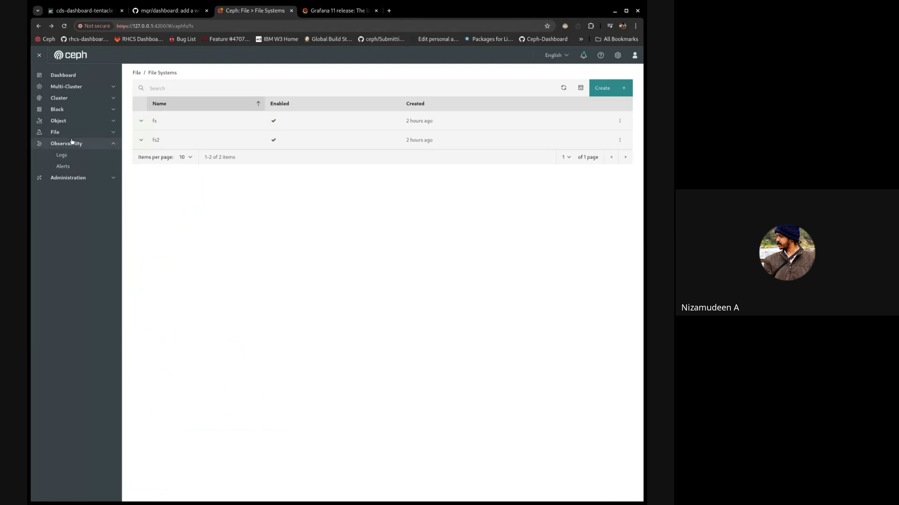
left_click(74, 122)
left_click(71, 143)
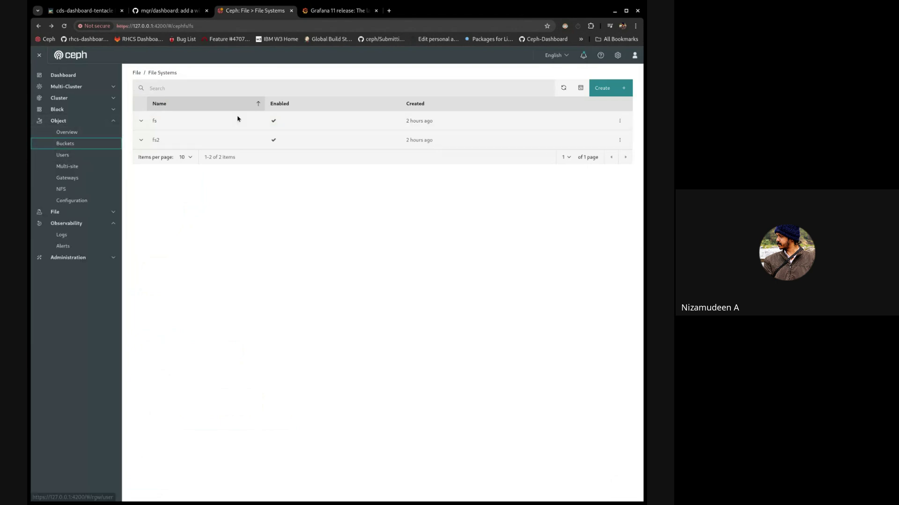
left_click(607, 88)
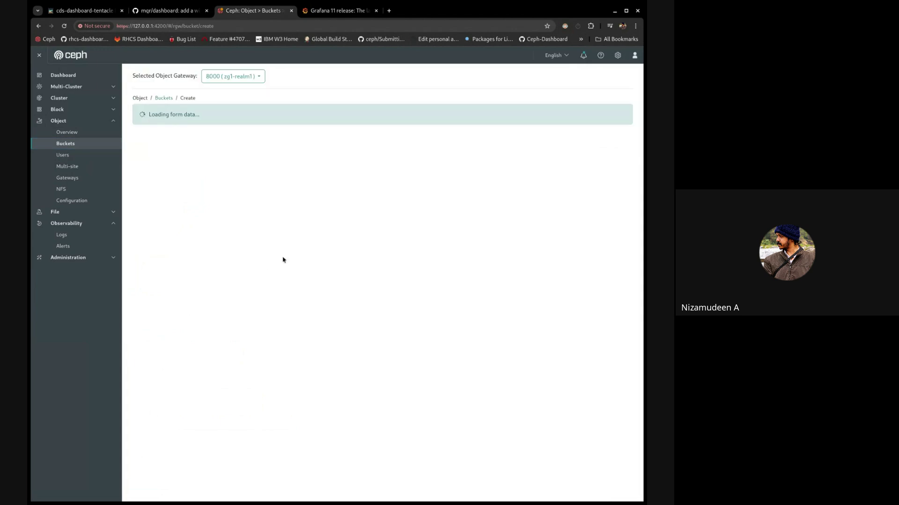
scroll(232, 224, "down", 5)
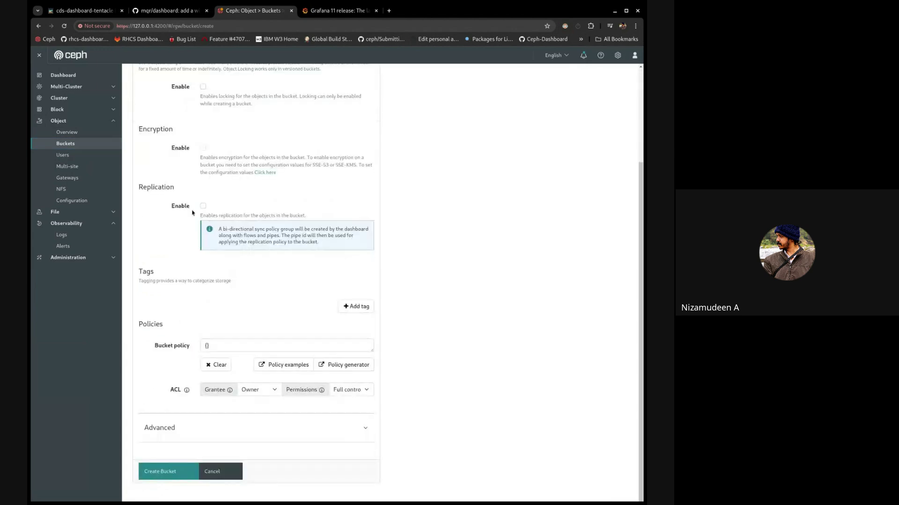
- Examine the Replication option and its sync policy note in the bucket form, try enabling it, and cancel the form
scroll(167, 244, "up", 2)
left_click_drag(139, 273, 189, 292)
left_click(189, 292)
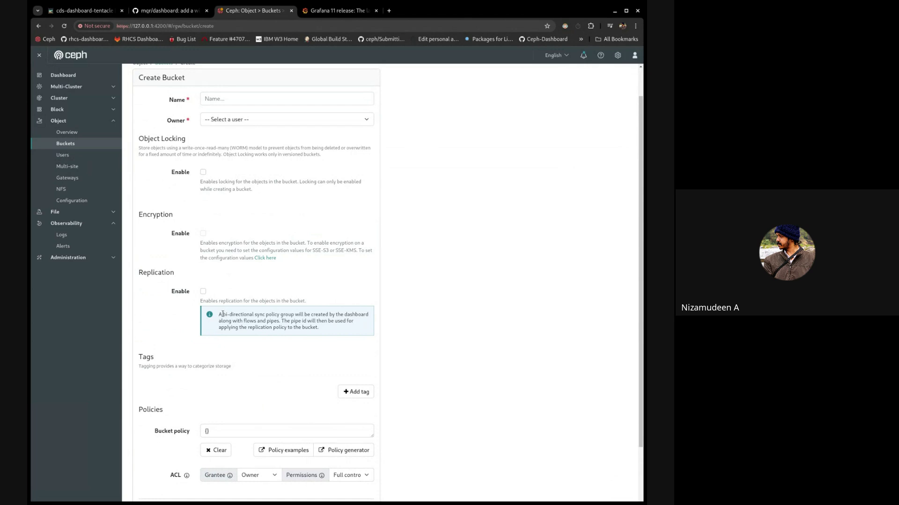
triple_click(222, 316)
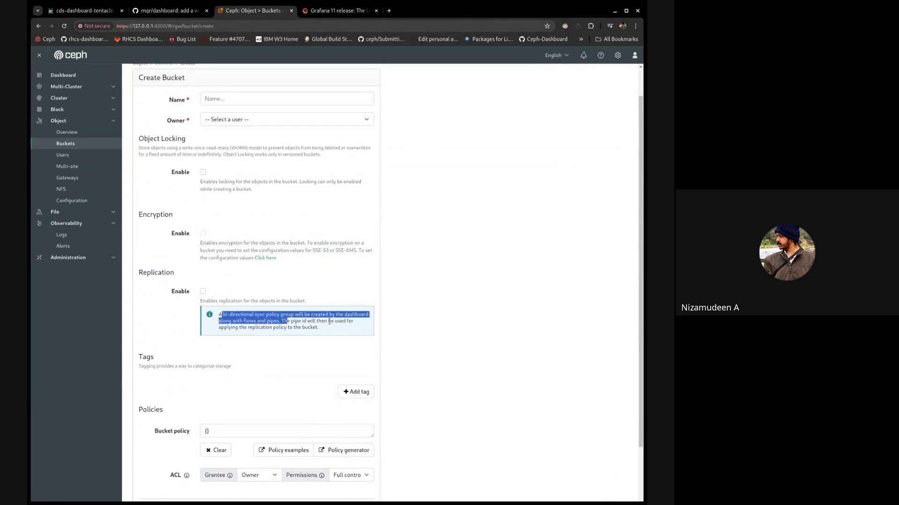
left_click(305, 328)
left_click_drag(231, 321, 288, 322)
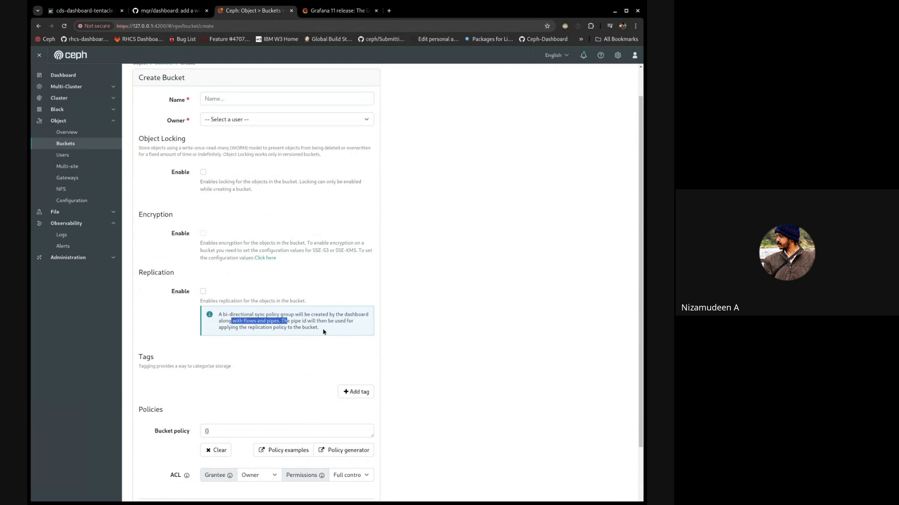
left_click(323, 331)
scroll(253, 336, "down", 2)
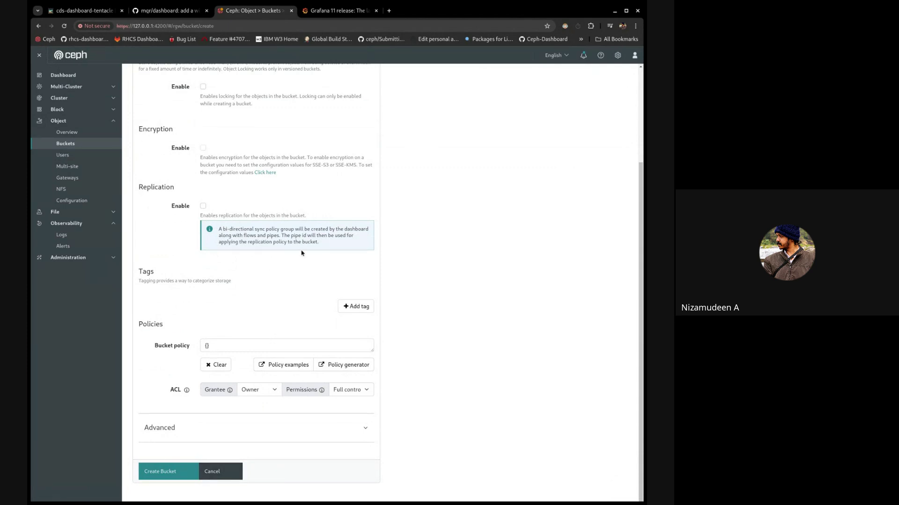
left_click_drag(319, 242, 186, 208)
left_click(202, 206)
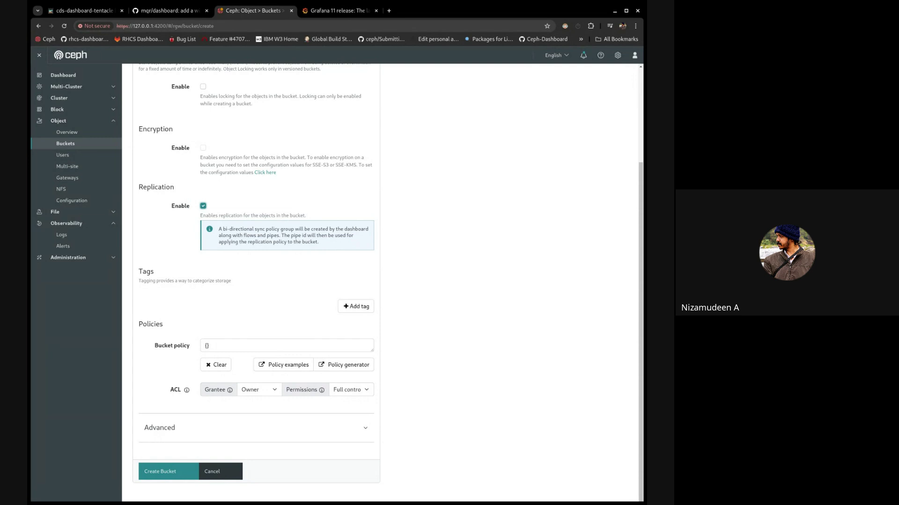
left_click(220, 472)
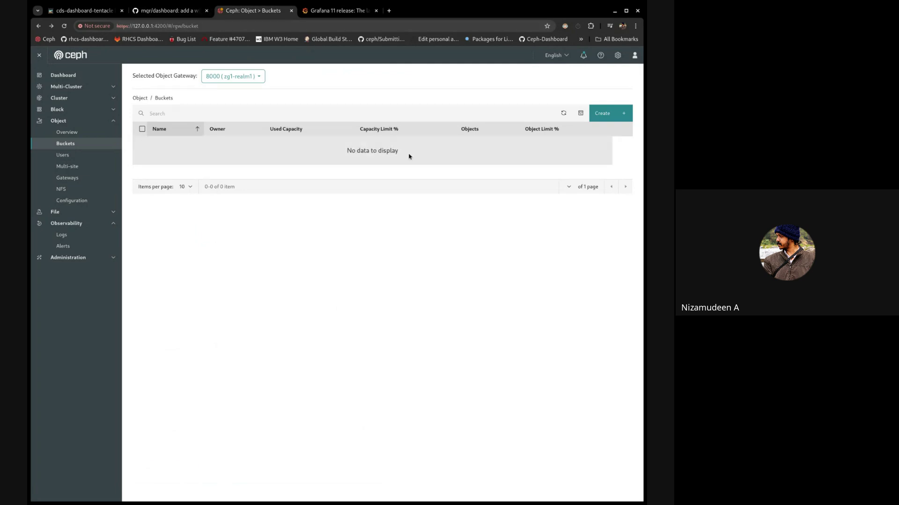
- Return to the planning pad and add the asterisk item "S3 Management from the UI" directly below "RGW granular bucket replication"
left_click(97, 12)
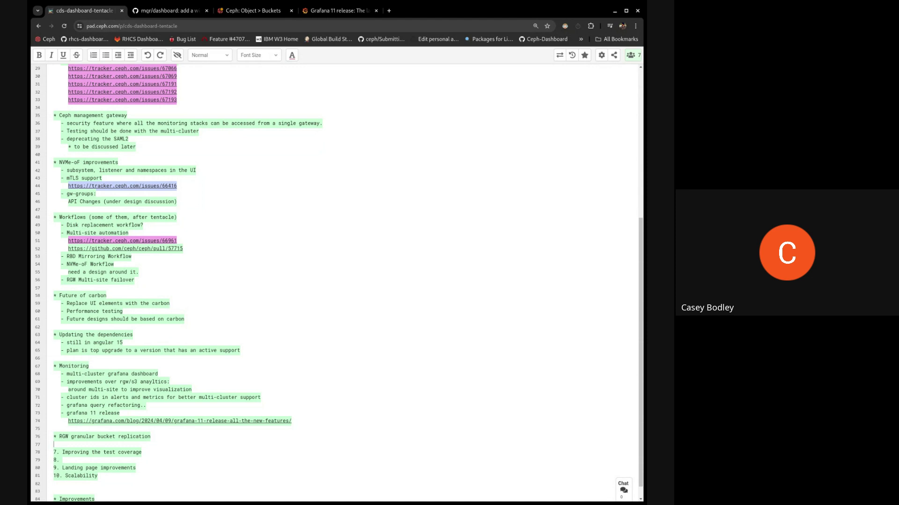
type("* ")
type("S# M")
key("BackSpace")
key("BackSpace")
key("BackSpace")
key("BackSpace")
type("S3 MAnagement")
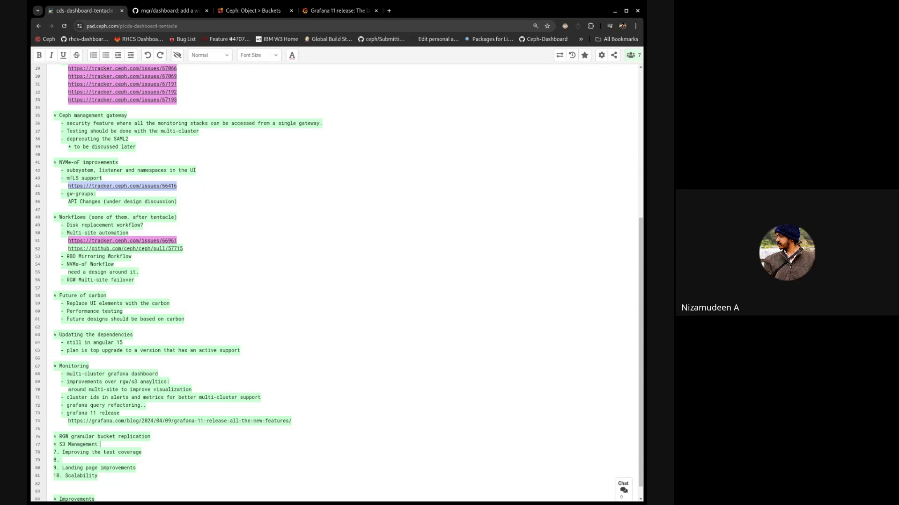
type(" from the UI")
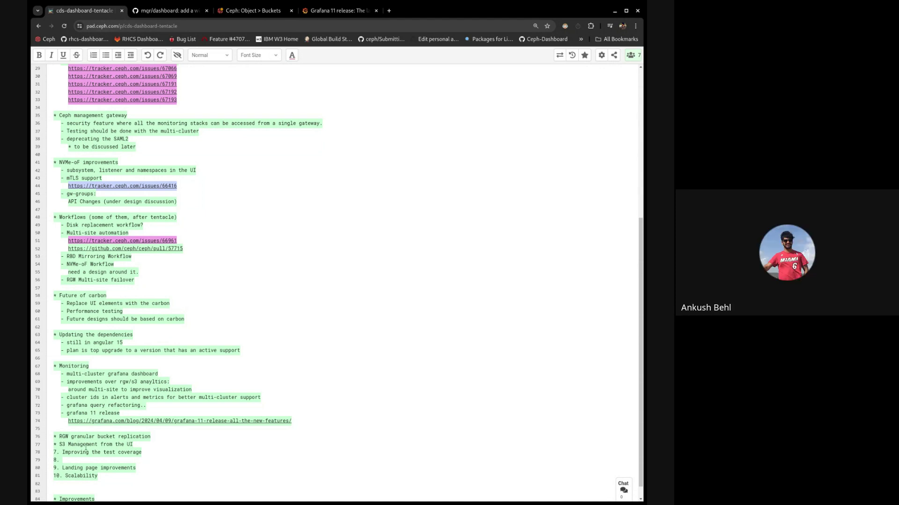
- Add the asterisk item "Multi-tenancy of dashboard user" on a new line below "S3 Management from the UI"
scroll(141, 447, "down", 1)
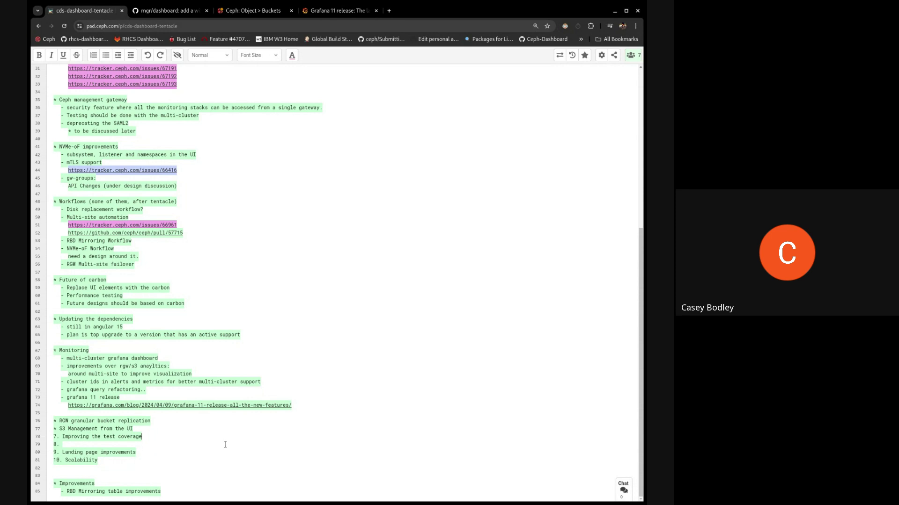
key("Return")
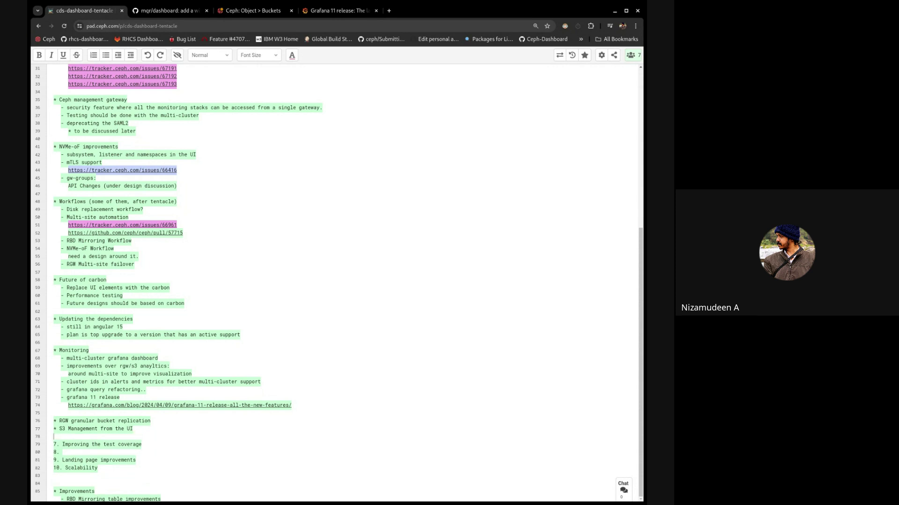
type("*")
type("Multi-tenancy of dashboard ")
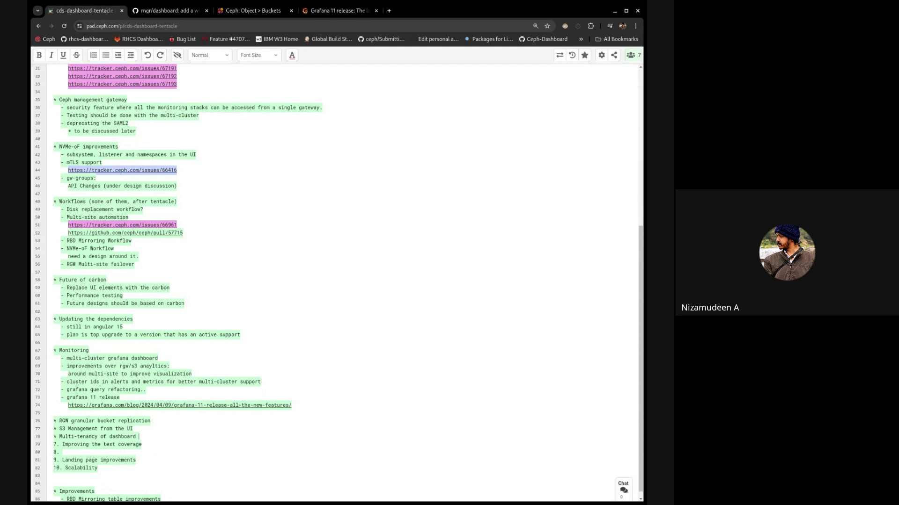
type("user")
- Move the "Multi-tenancy of dashboard user" item above "S3 Management from the UI" and remove the leftover blank line
triple_click(159, 436)
key("ctrl+x")
key("Up")
key("Return")
key("Up")
key("ctrl+v")
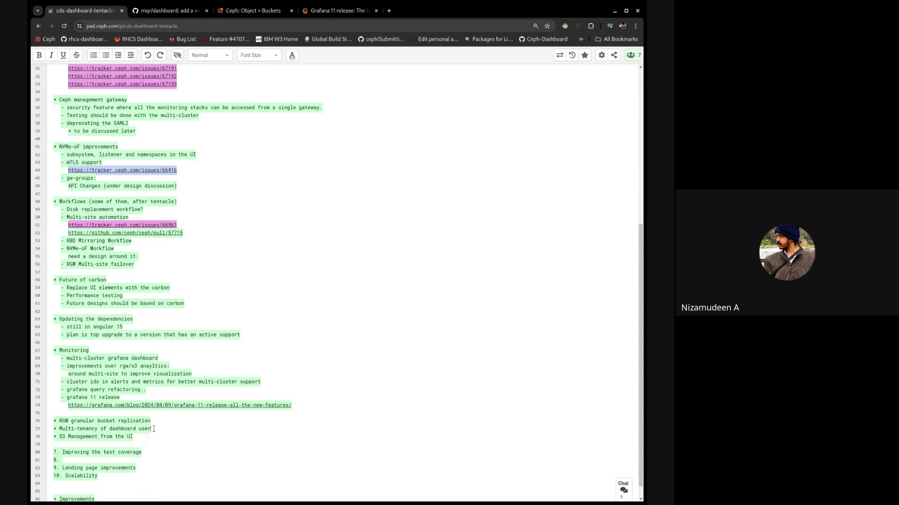
key("BackSpace")
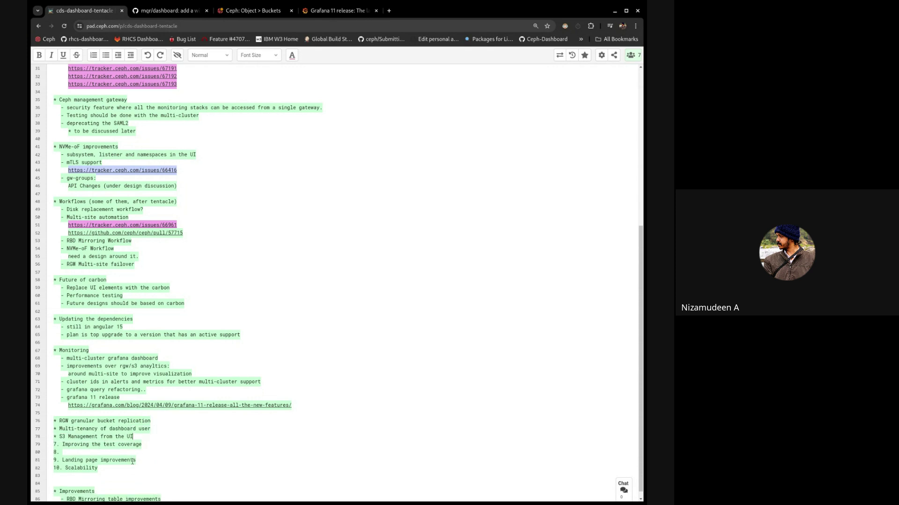
- Cut "S3 Management from the UI" out of the list, keeping "Multi-tenancy of dashboard user" set off by blank lines
left_click(158, 422)
key("Return")
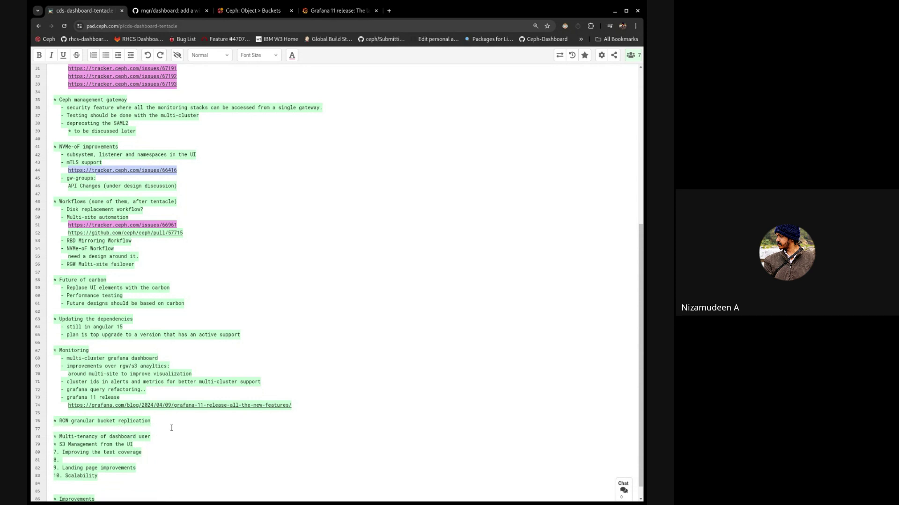
left_click_drag(135, 444, 54, 437)
key("ctrl+x")
scroll(162, 433, "down", 1)
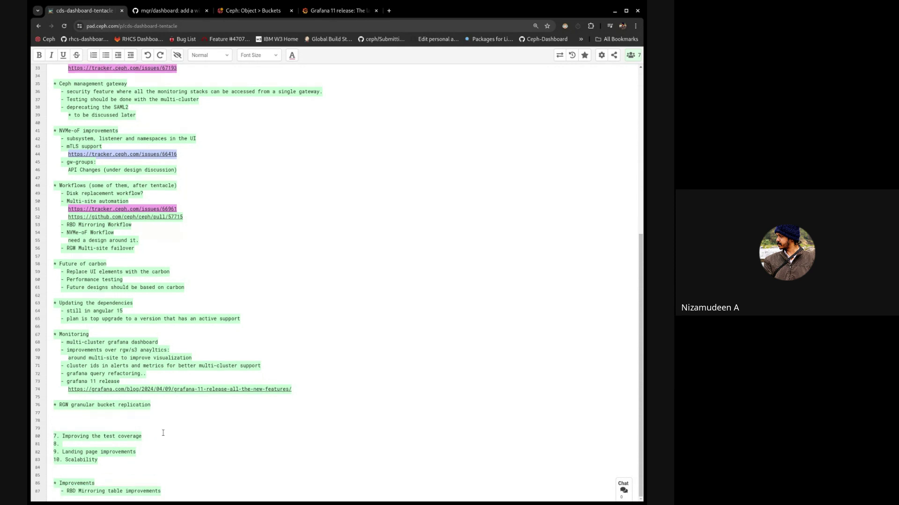
key("ctrl+v")
key("shift+Home")
key("BackSpace")
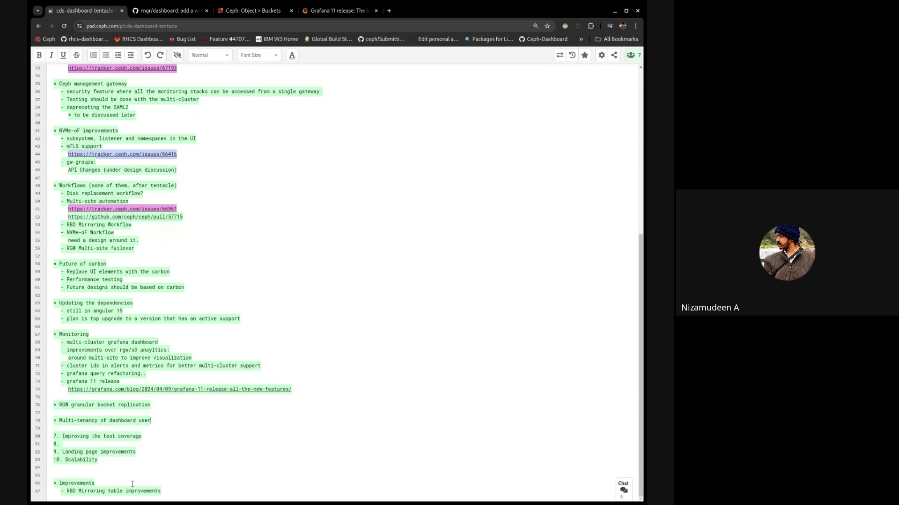
- Add the heading "Future roadmap" after a blank line at the pad's end, with "* S3 Management from the UI" directly beneath it
key("Return")
key("Return")
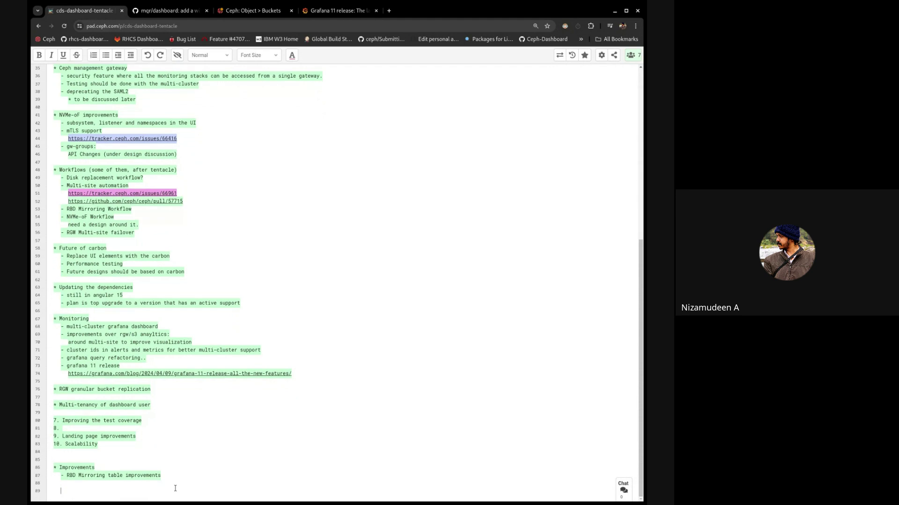
key("Delete")
type("Fut")
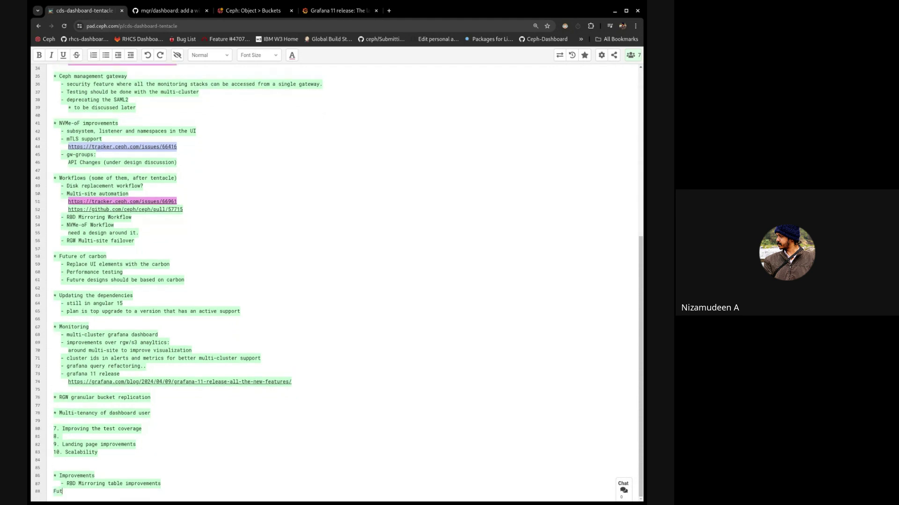
type("ure raodmap")
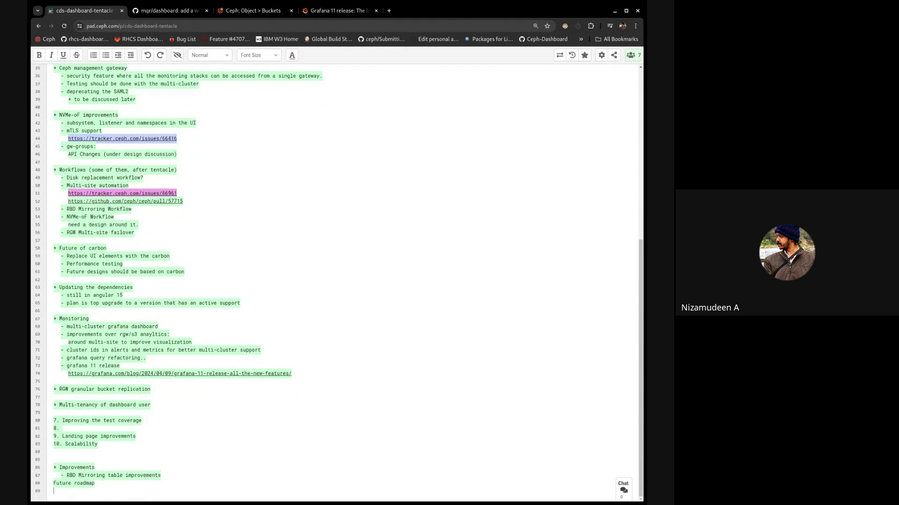
left_click(171, 468)
key("Return")
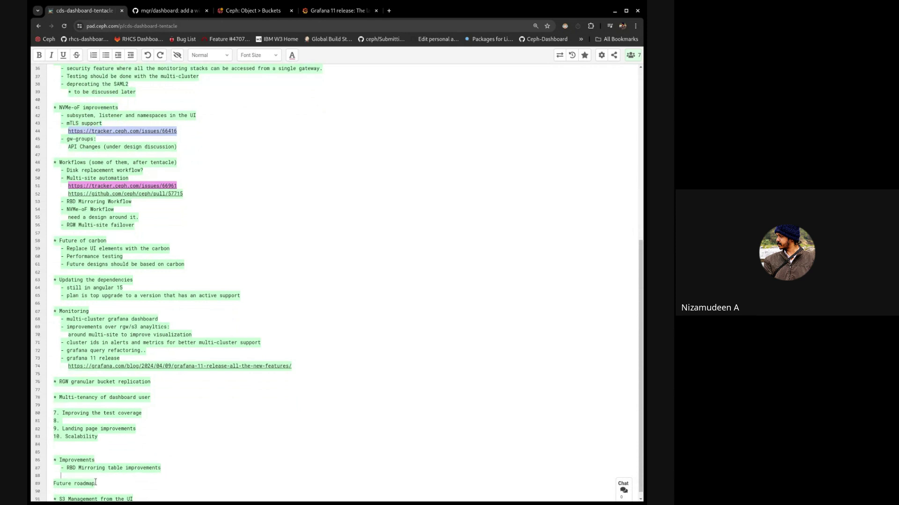
key("Delete")
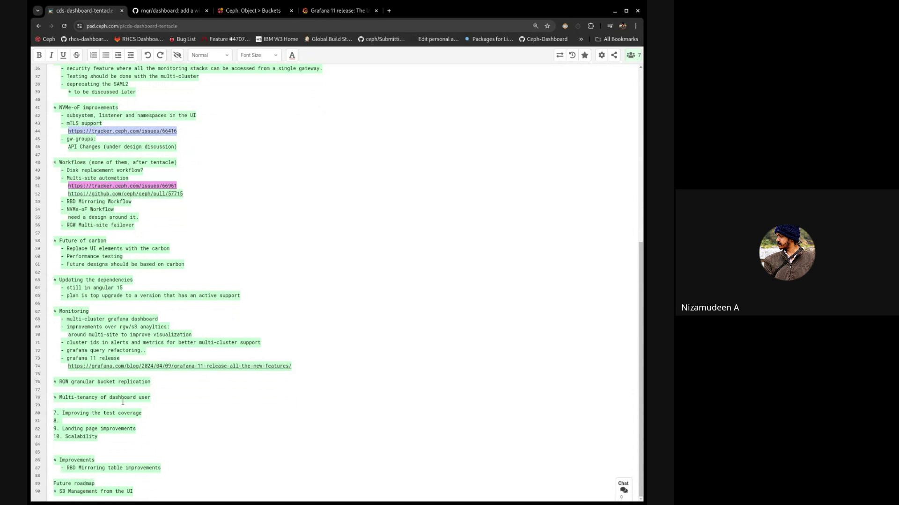
- Remove the blank line between "RGW granular bucket replication" and "Multi-tenancy of dashboard user"
left_click(58, 389)
key("BackSpace")
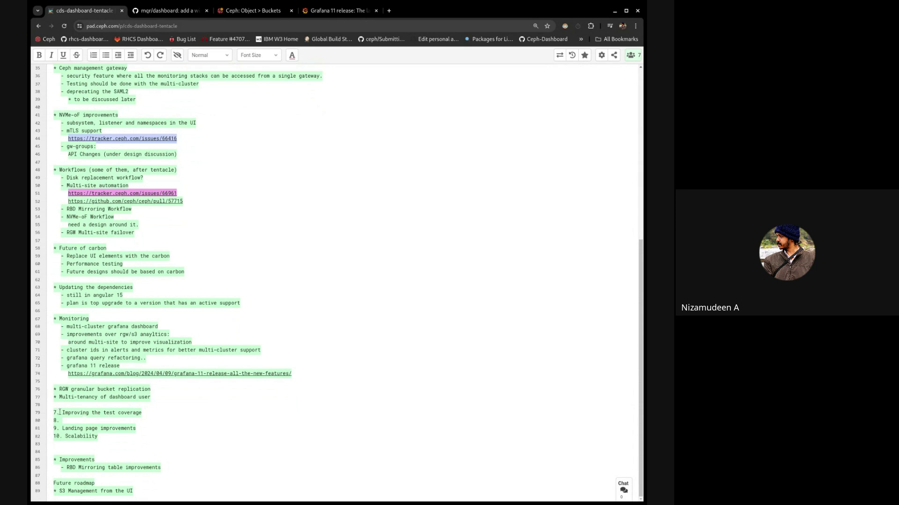
left_click_drag(63, 410, 140, 410)
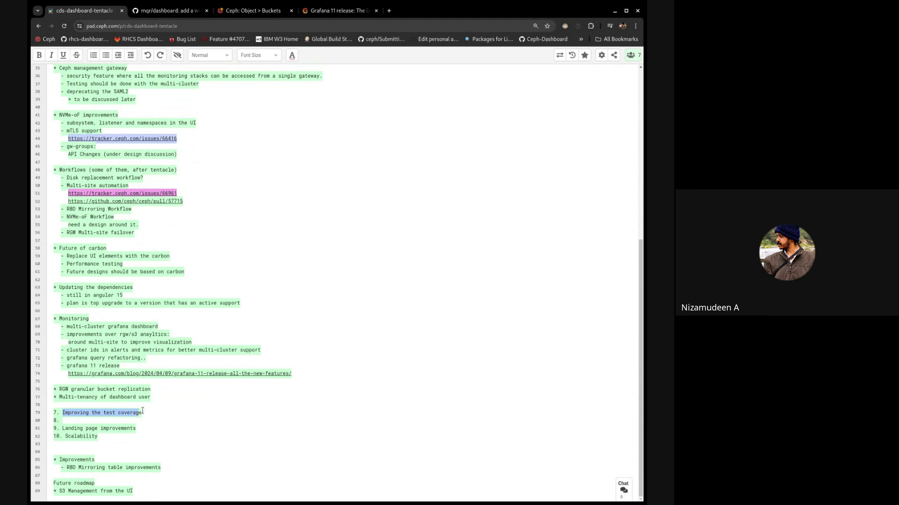
left_click(142, 410)
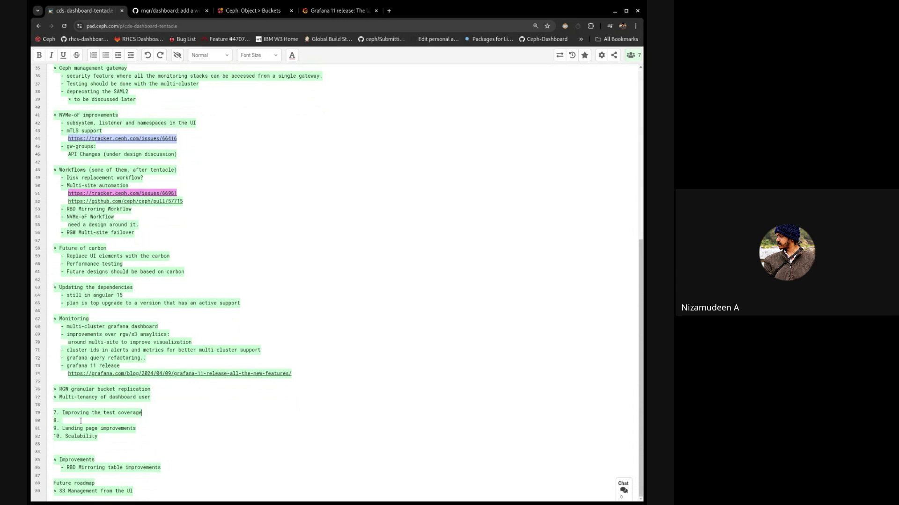
- Move the "Improving the test coverage" item below Scalability after a blank line, and replace its number with an asterisk
triple_click(154, 413)
key("BackSpace")
key("BackSpace")
key("Return")
key("ctrl+v")
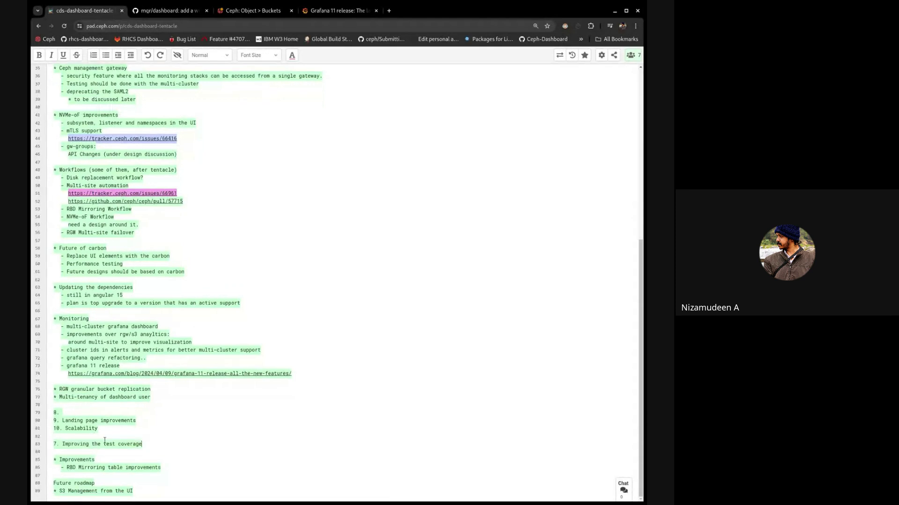
key("BackSpace")
key("BackSpace")
type("*")
- Clear the empty item number "8." above "Landing page improvements"
left_click(71, 415)
key("BackSpace")
key("BackSpace")
key("BackSpace")
- Add the dashed note "improve test_orchestrator to support cephadm operations" under "Improving the test coverage"
left_click(146, 446)
key("Return")
type("- improve")
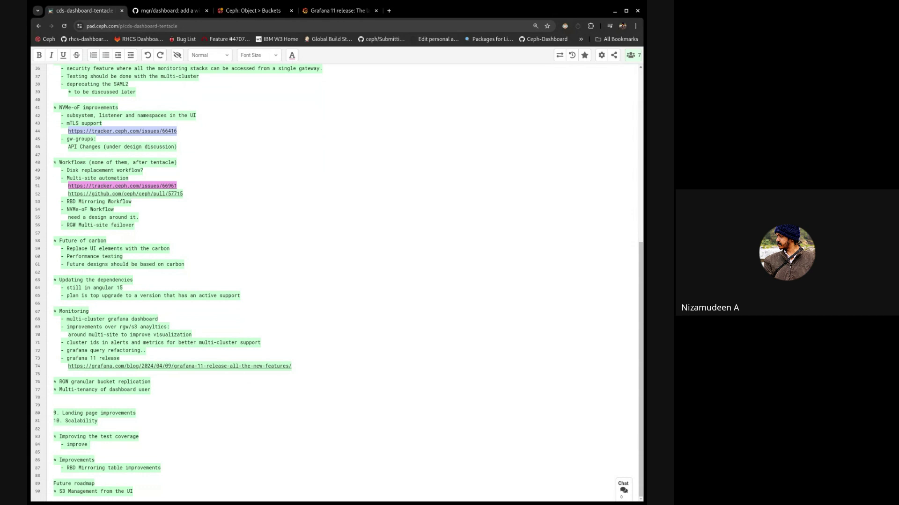
type(" test_orchestrator")
double_click(123, 444)
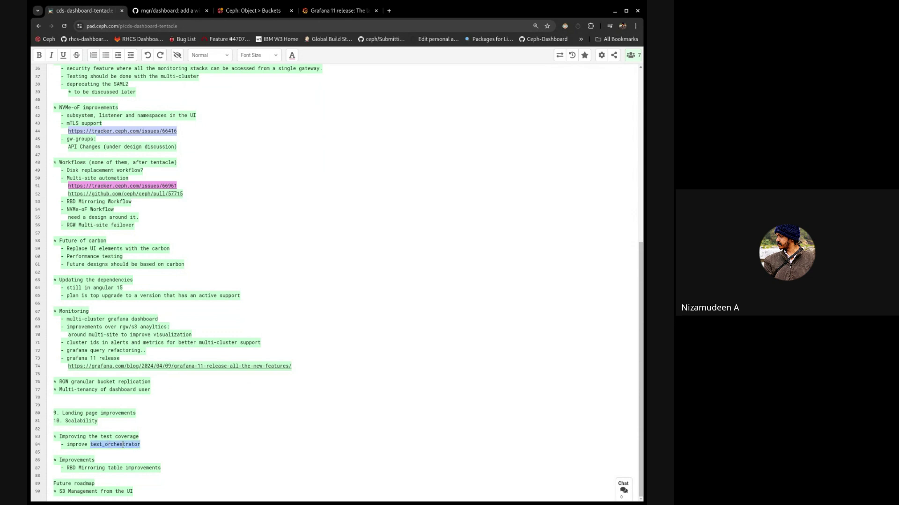
left_click(151, 447)
type("to support cephadm operations")
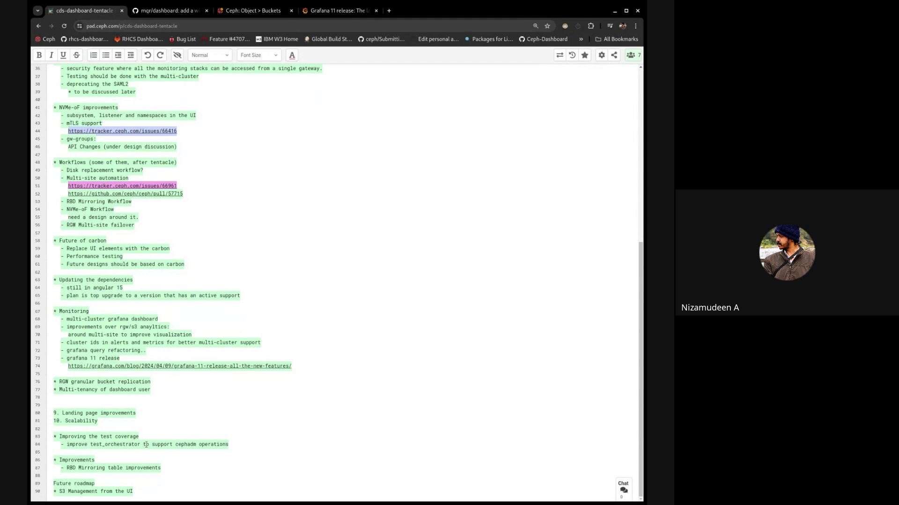
double_click(122, 445)
double_click(186, 444)
double_click(213, 445)
left_click(146, 437)
- Replace the number of "Landing page improvements" with an asterisk and insert two blank lines below it
left_click_drag(57, 416, 54, 416)
type("*")
key("Return")
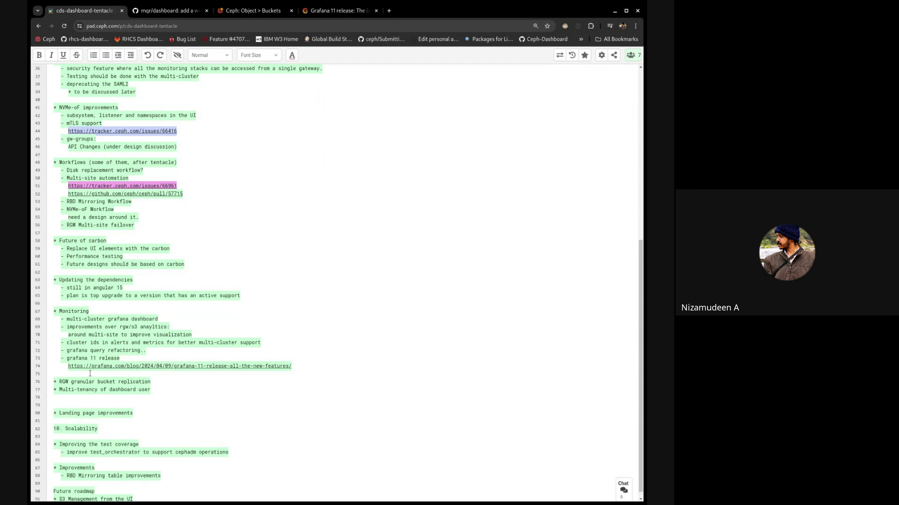
key("Return")
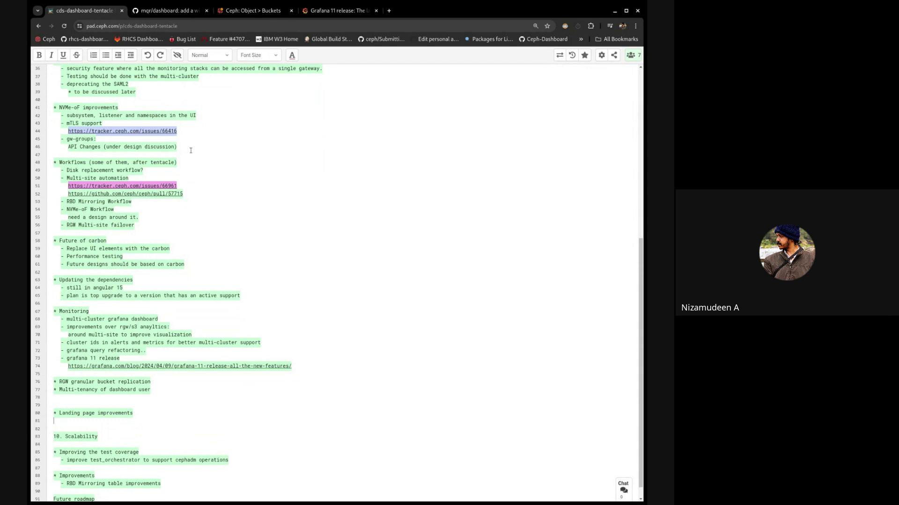
- Add the dashed notes "Help of UX designers?" and "Apply carbon?" under "Landing page improvements"
type("-")
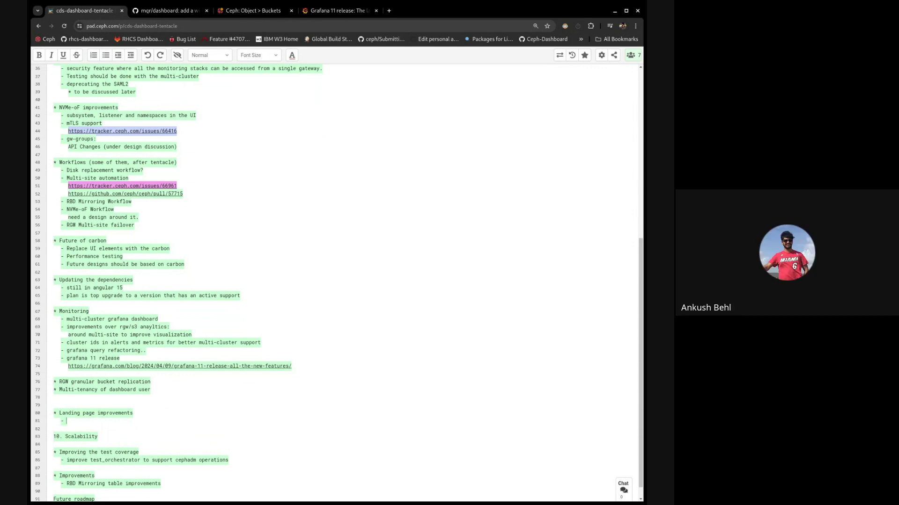
type("Help of UX designer")
type("s")
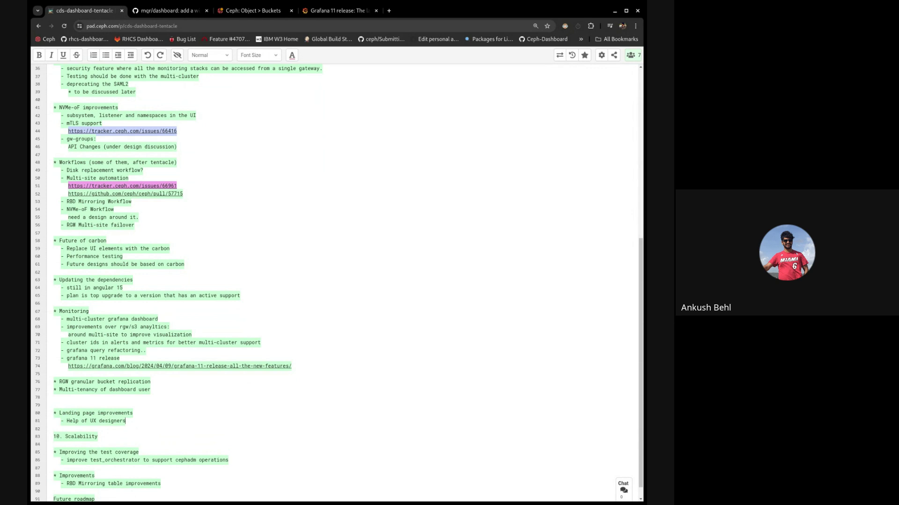
type("?")
key("Return")
type("- Apply carbon?")
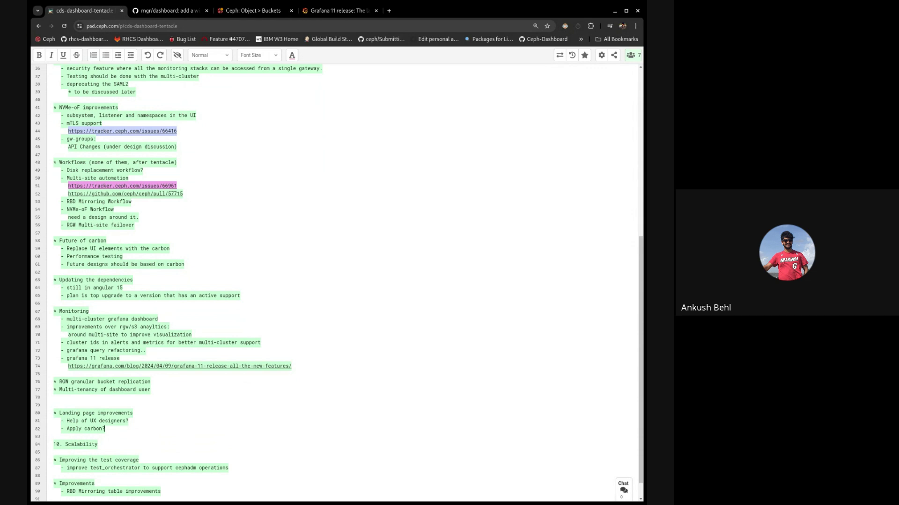
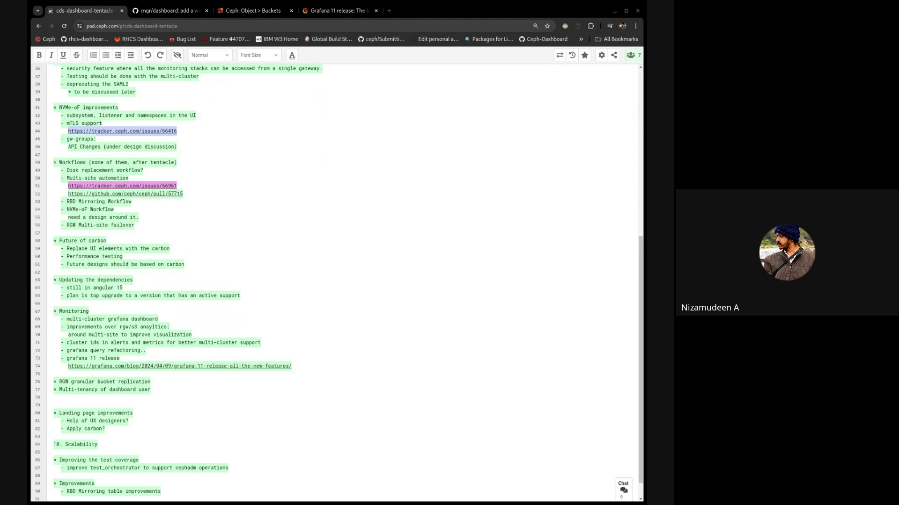
- Insert a new line directly below the "Apply carbon?" note
left_click(137, 428)
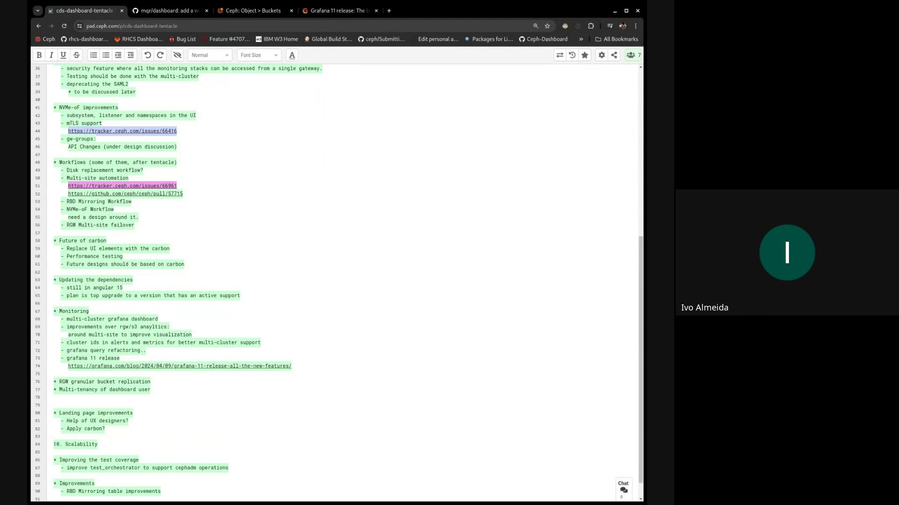
key("Return")
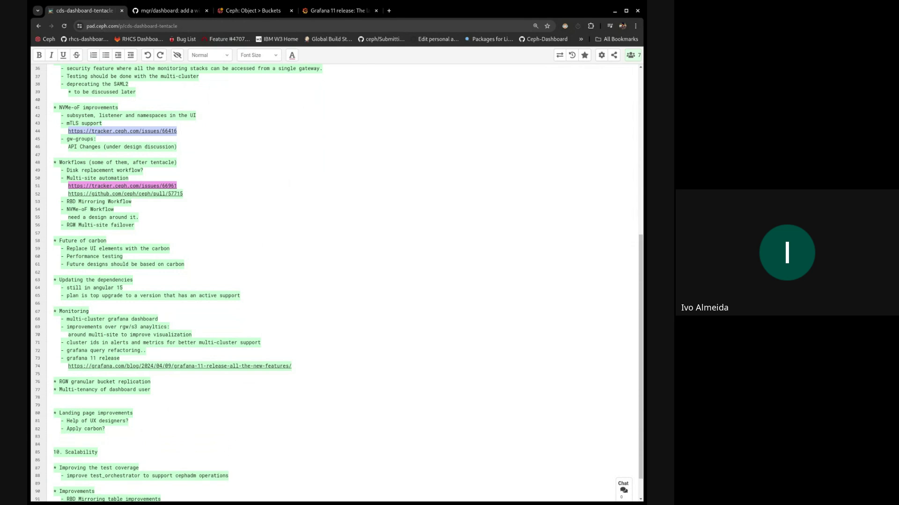
type("Individual")
key("BackSpace")
key("BackSpace")
key("BackSpace")
key("BackSpace")
key("BackSpace")
key("BackSpace")
key("BackSpace")
key("BackSpace")
key("BackSpace")
key("BackSpace")
key("BackSpace")
type("Data")
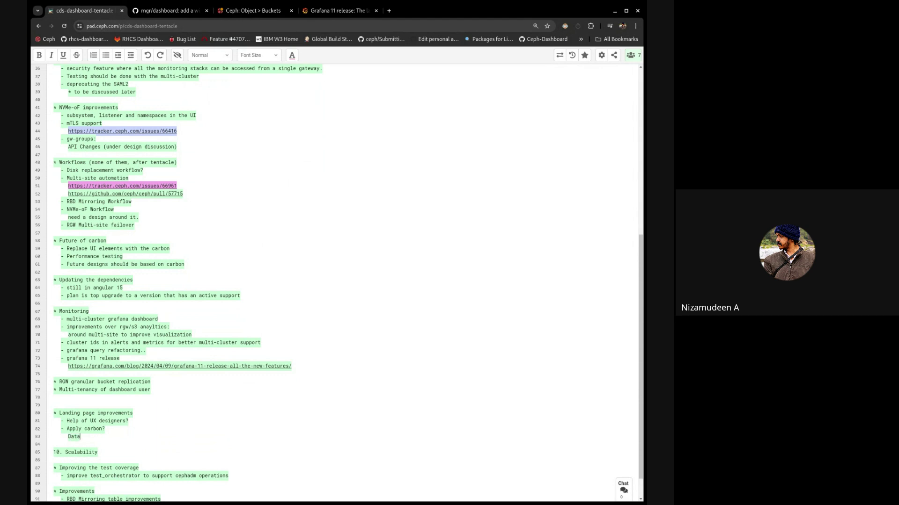
type(" visualization c")
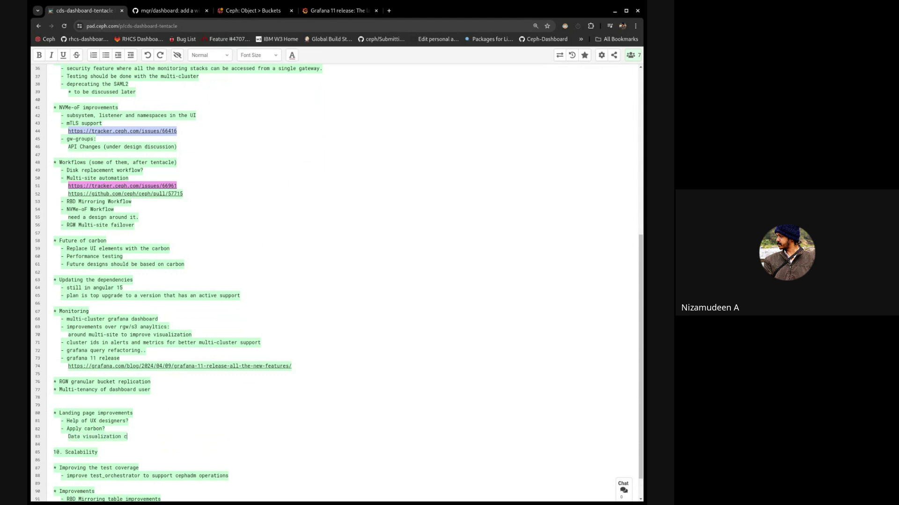
type("omponents are av")
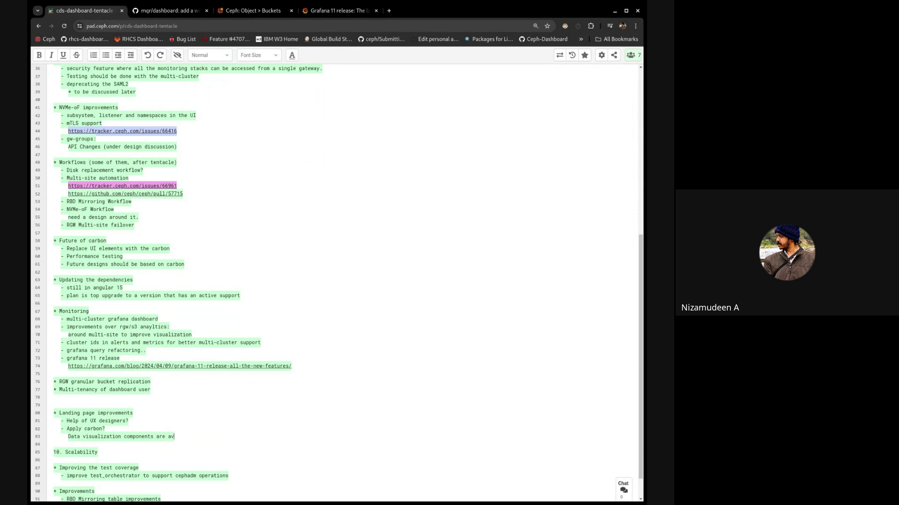
type("ailable in carbon")
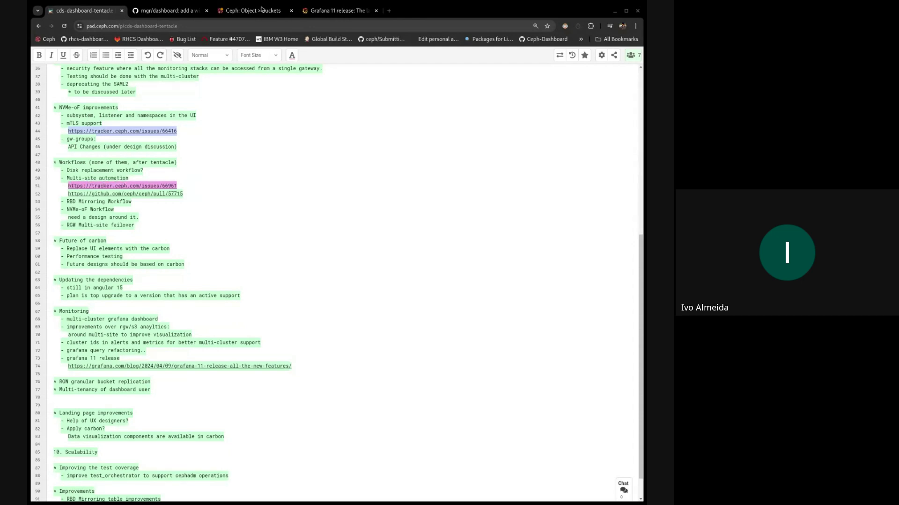
left_click(246, 435)
type(":")
type("https://carbondesignsystem.com/data-visualization/getting-started/")
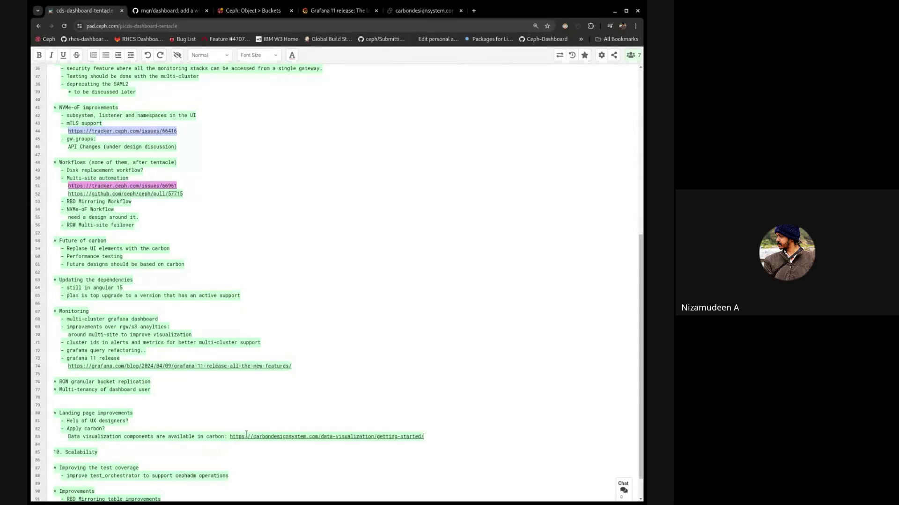
- Look through the Carbon Design System data visualization getting-started page and return to the pad
left_click(452, 17)
scroll(349, 218, "down", 3)
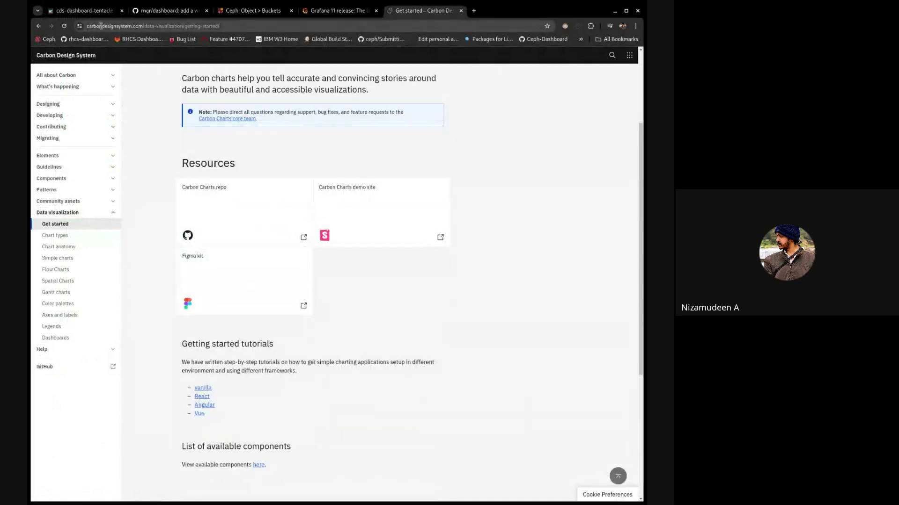
left_click(97, 12)
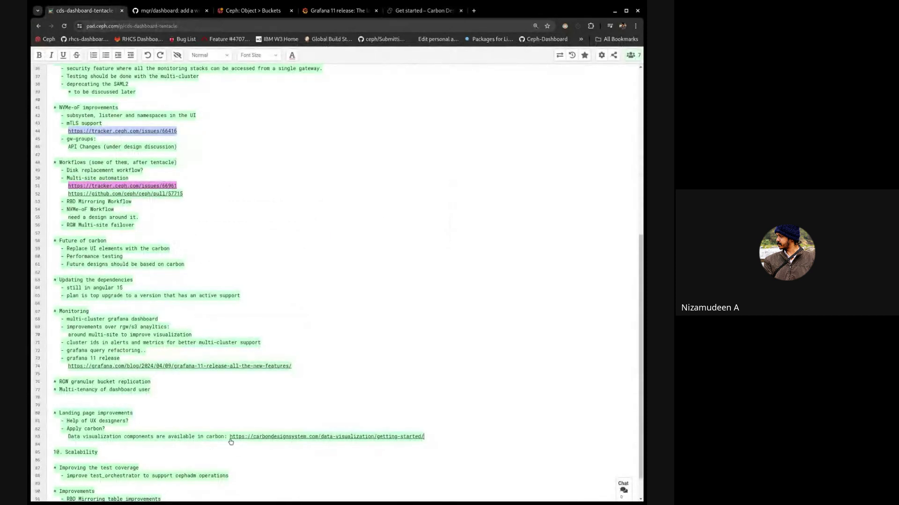
- Replace the number in front of "Scalability" with an asterisk
scroll(104, 424, "down", 1)
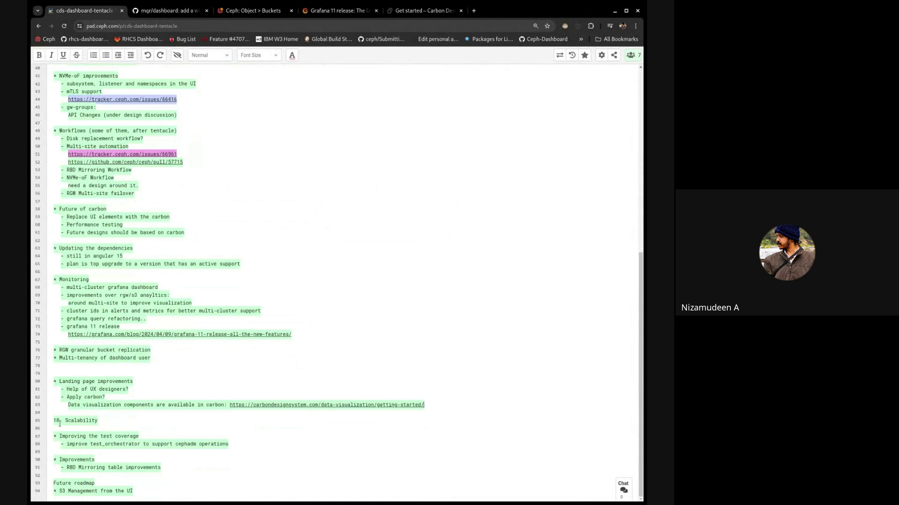
double_click(77, 422)
left_click(112, 425)
left_click_drag(63, 420, 46, 420)
type("*")
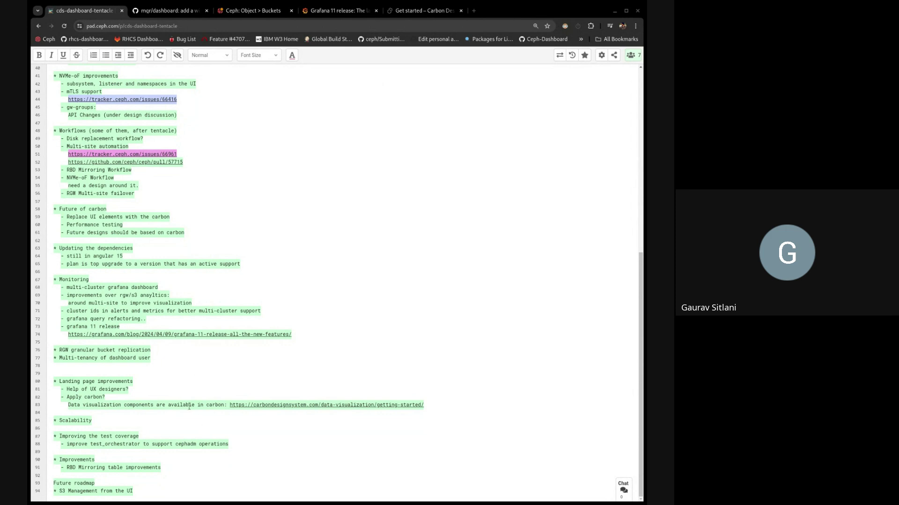
left_click(74, 368)
key("BackSpace")
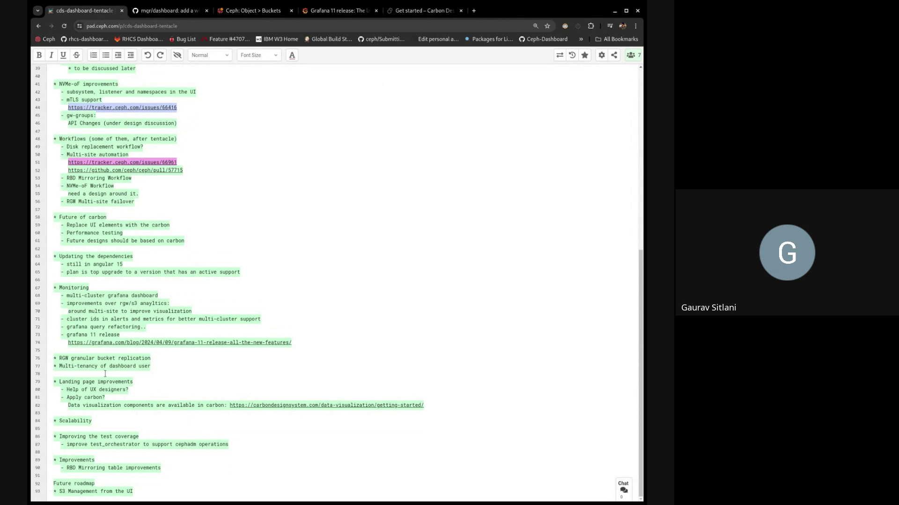
key("Return")
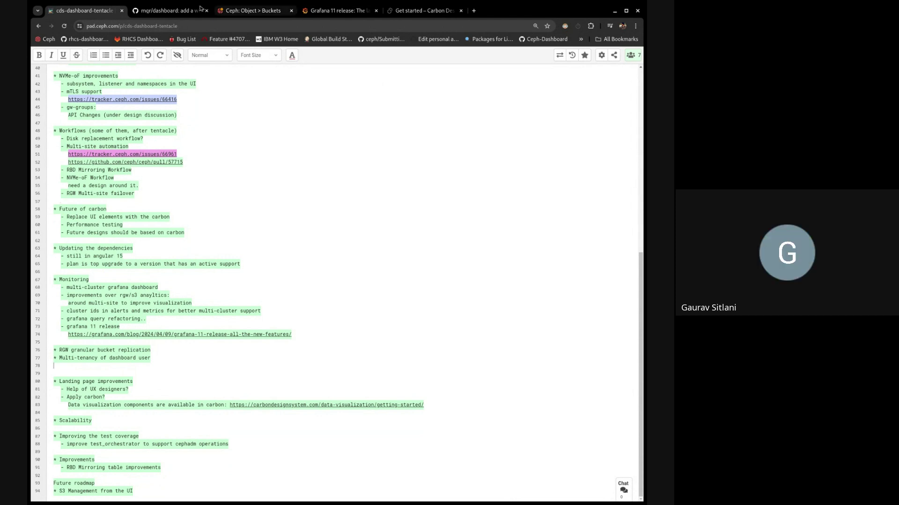
scroll(189, 193, "up", 2)
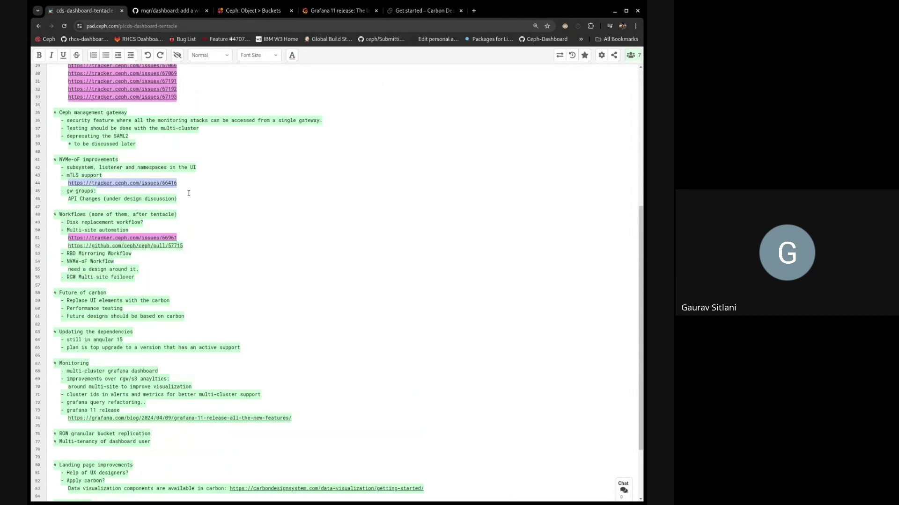
scroll(189, 193, "up", 3)
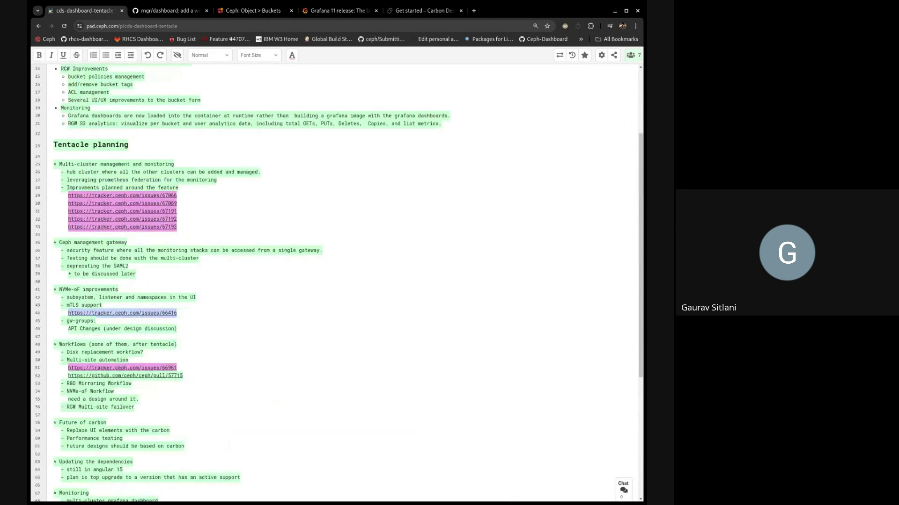
scroll(241, 239, "down", 3)
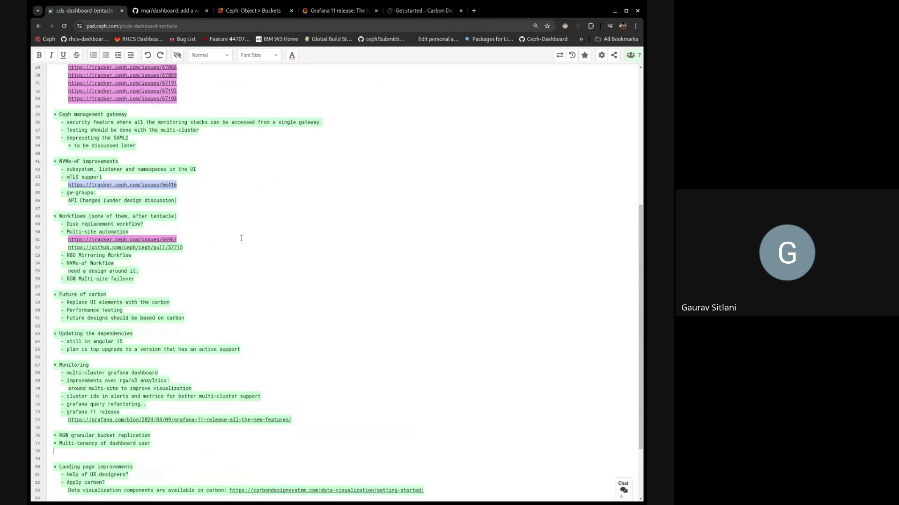
scroll(241, 238, "down", 2)
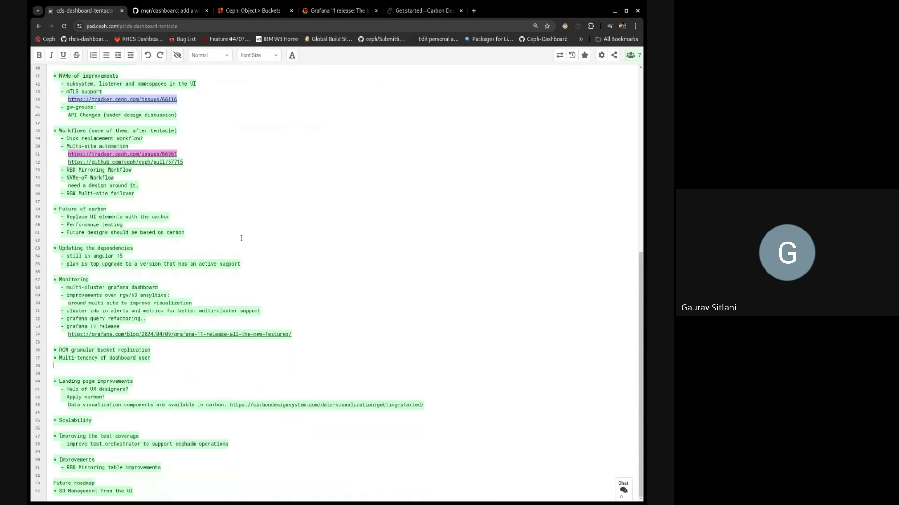